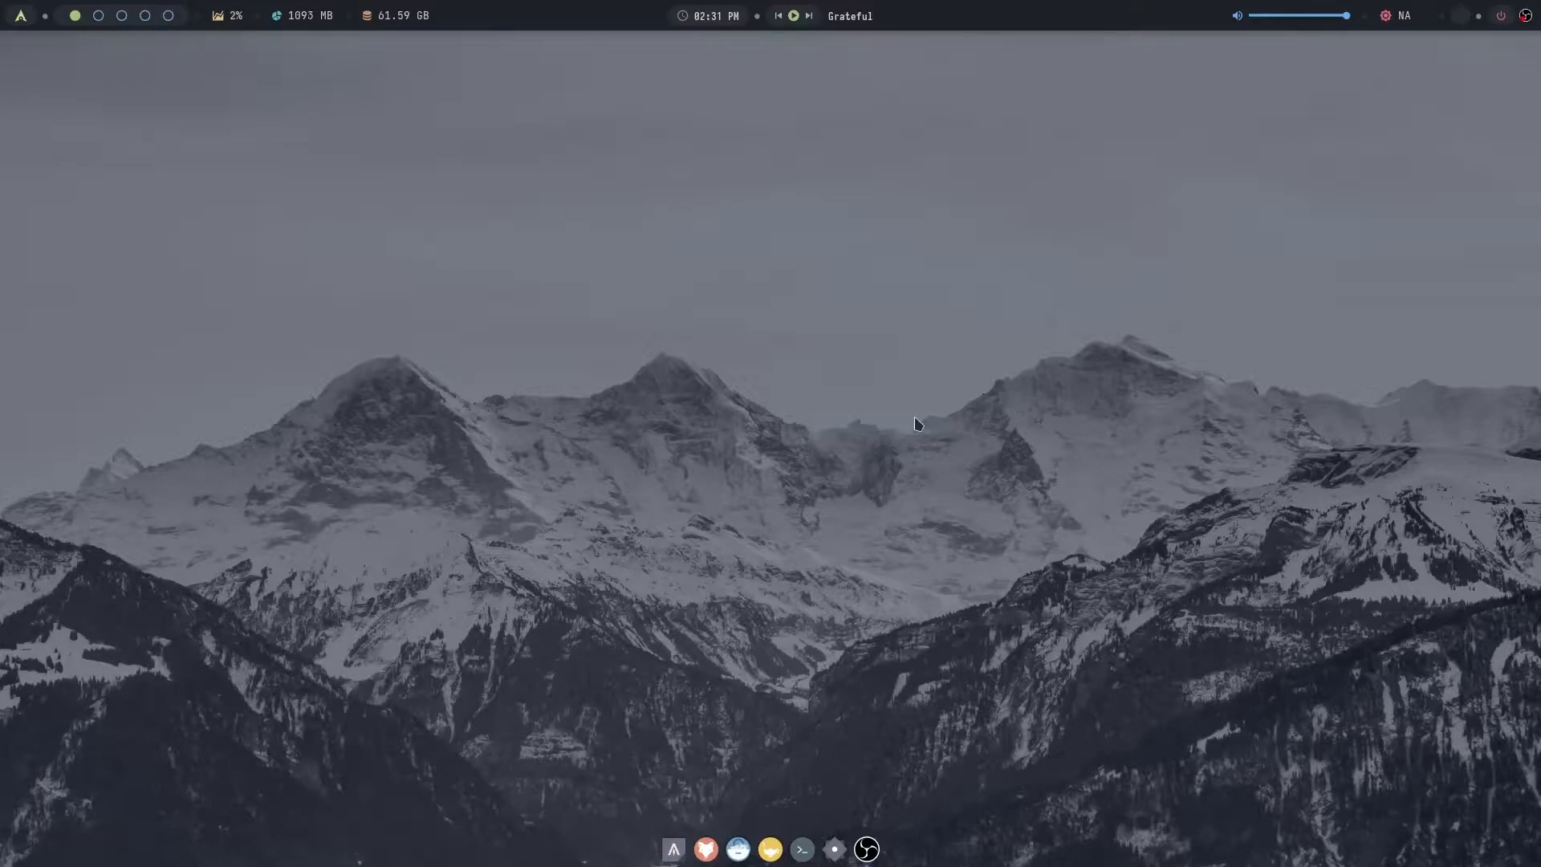
- In a terminal, run a pacman install with --needed for lutris, wine, wine-gecko, wine-mono, winetricks and mangohud
key(super+Return)
text(sudo pacman -S --neeeded lutris wine)
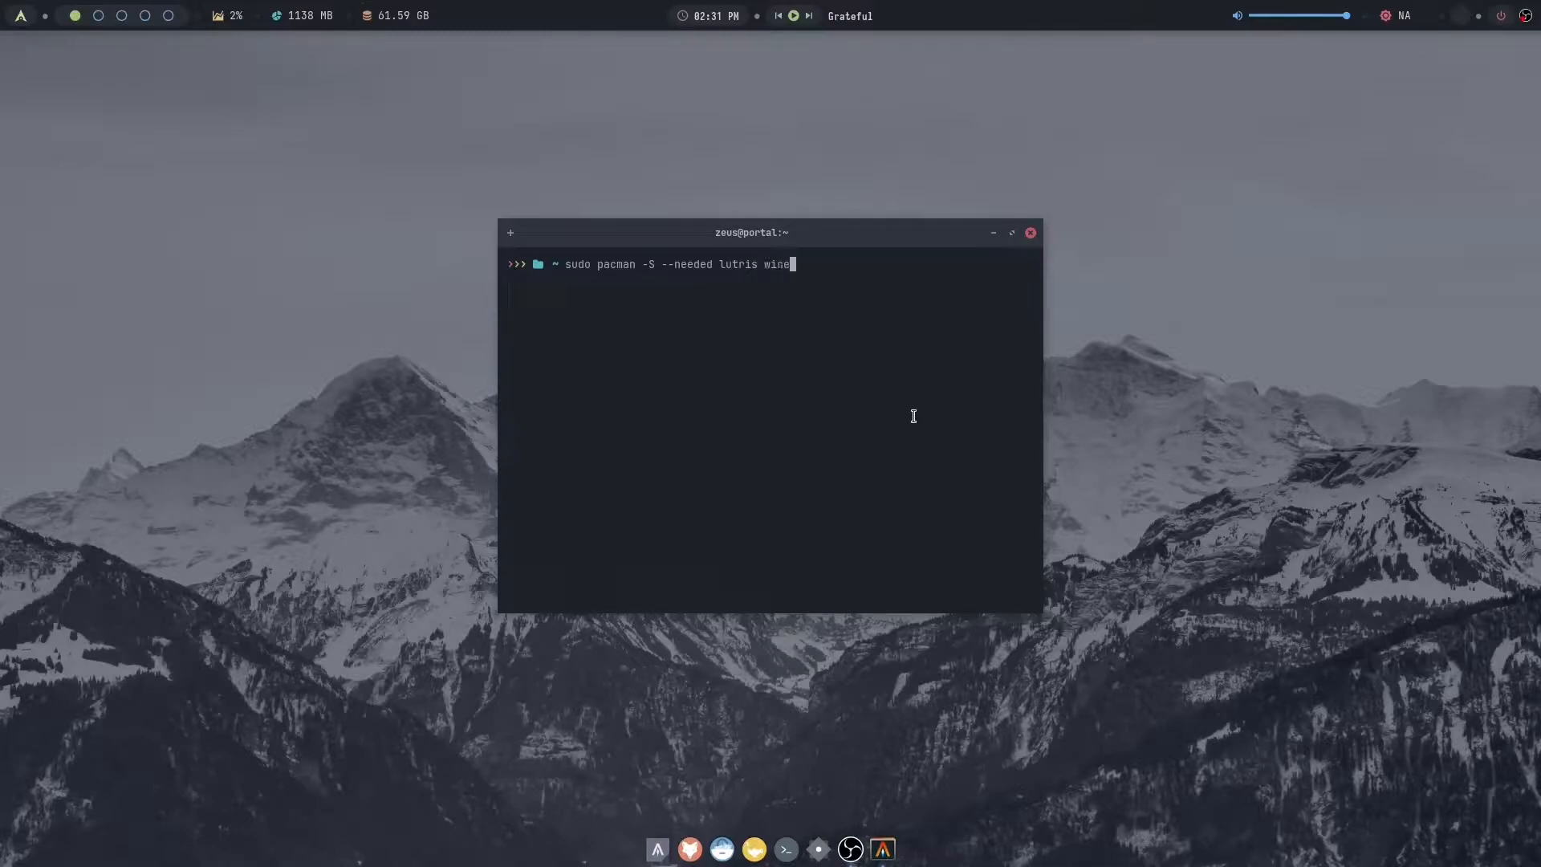
text( wine-gecko wine-mono winetrick)
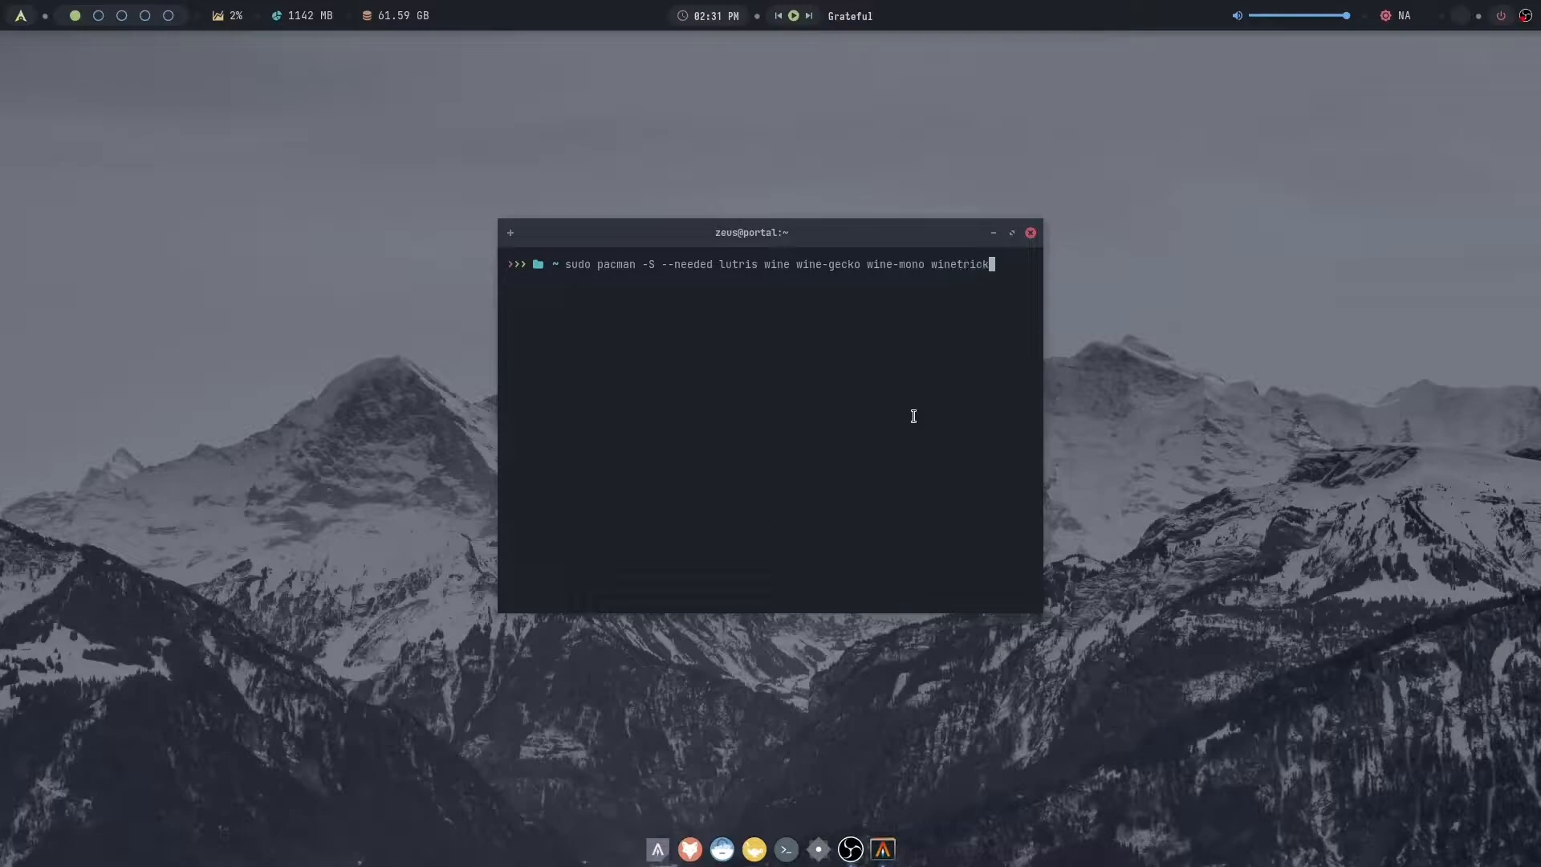
text(s maggohud)
key(Return)
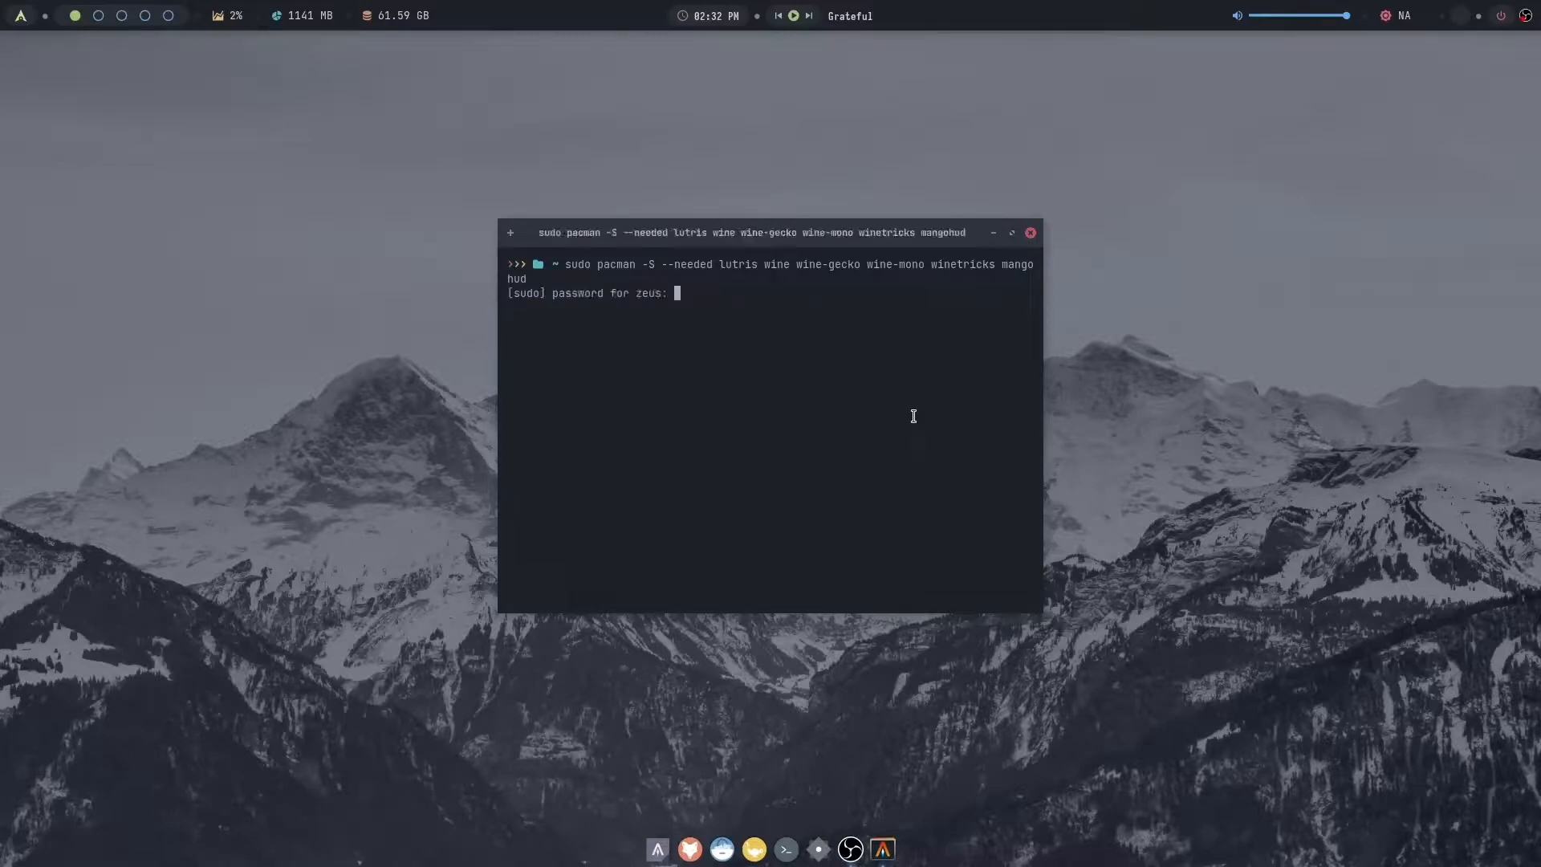
- Submit the sudo password and approve the package installation with the default lib32-libgl provider
key(Return)
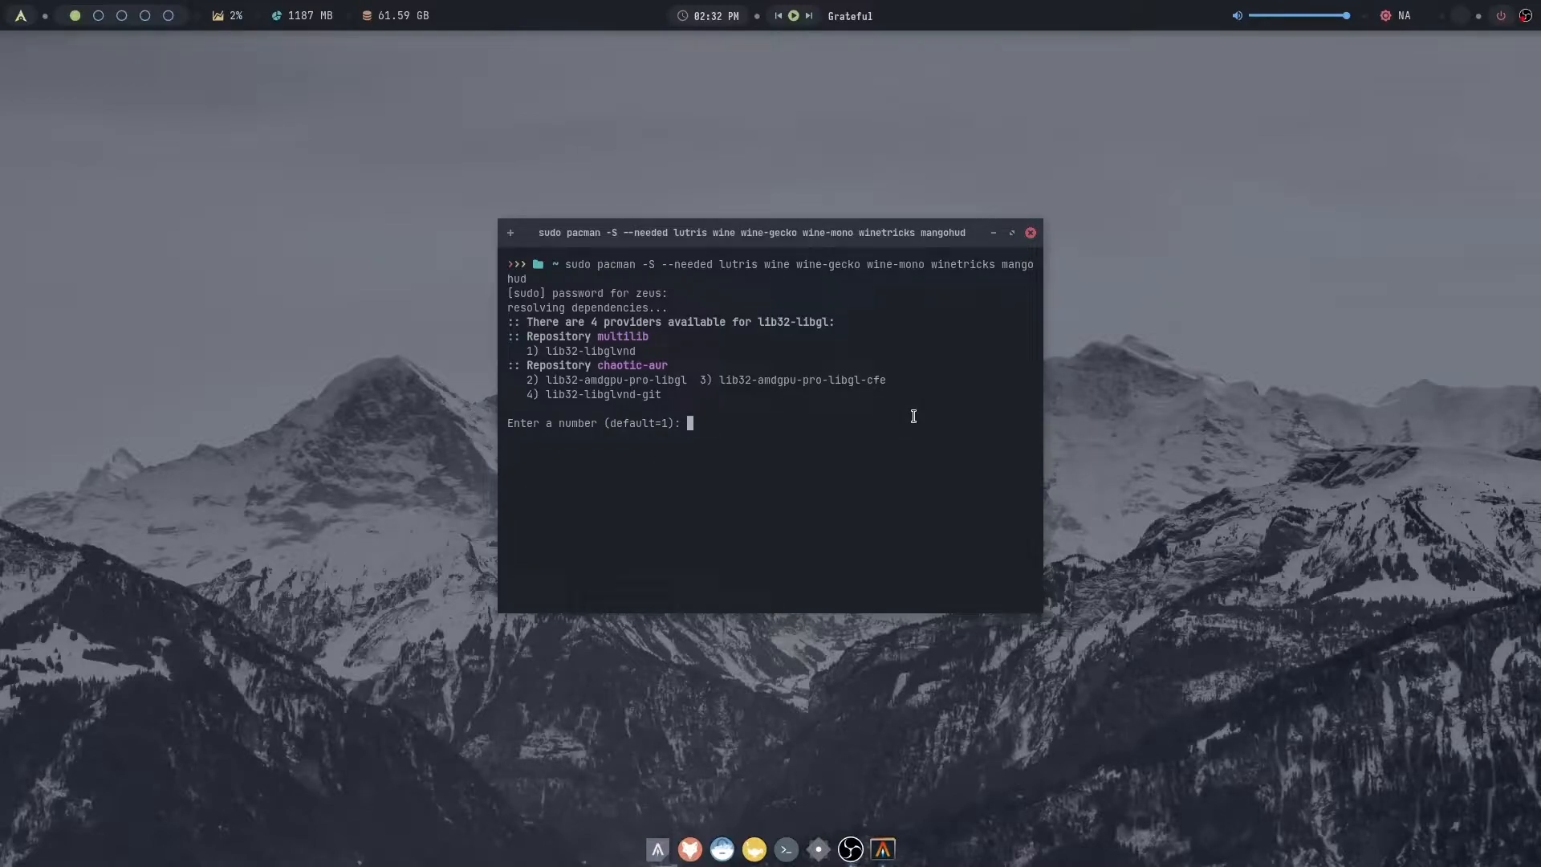
key(Return)
text(y)
key(Return)
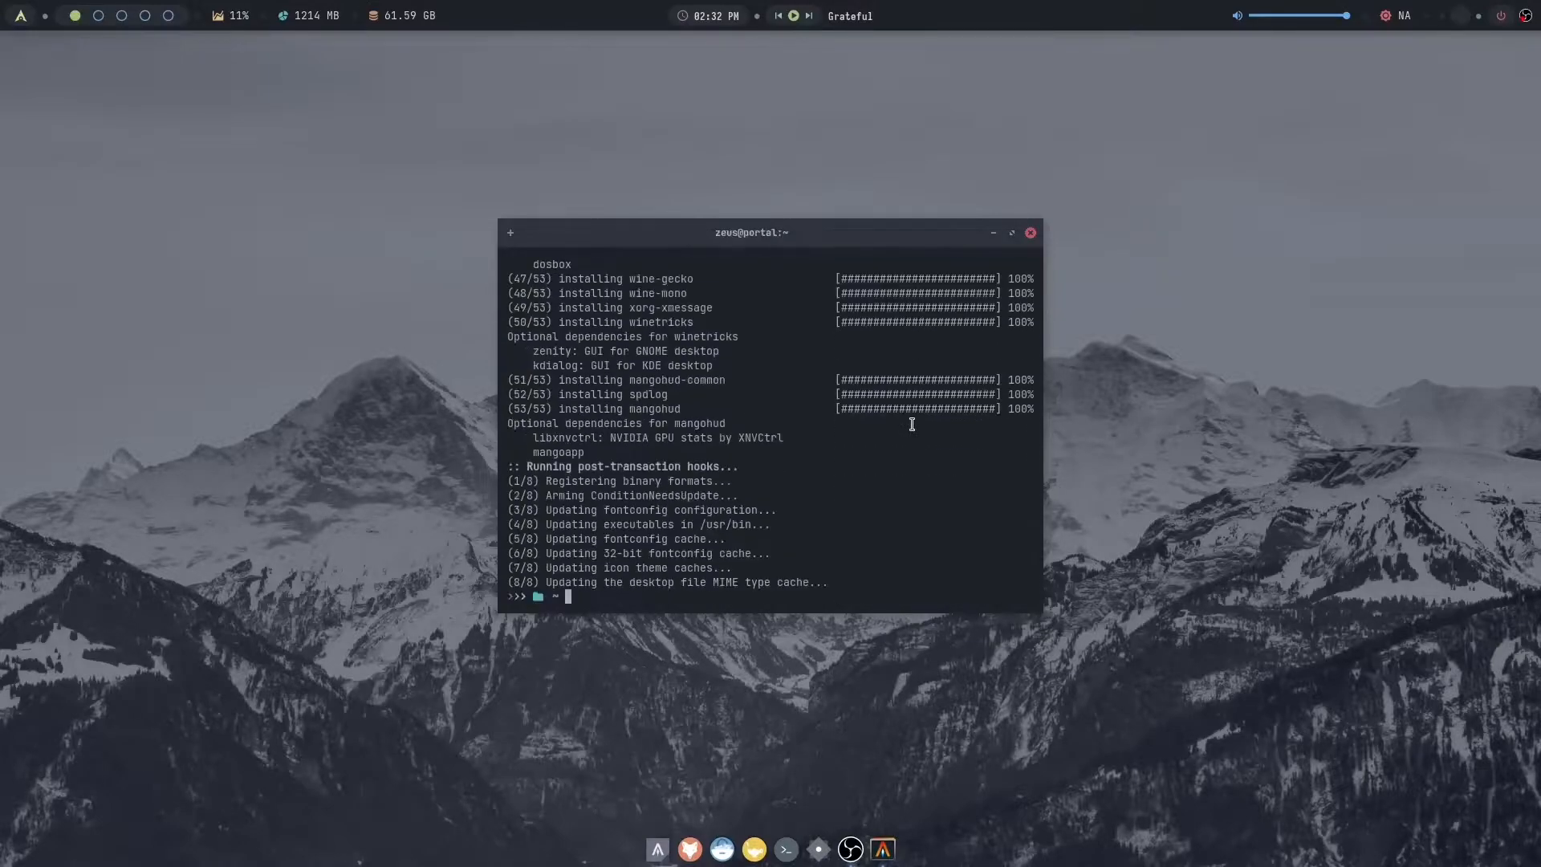
- Reuse the previous pacman command to install vkd3d with the --needed option
key(Up)
key(BackSpace)
key(BackSpace)
key(BackSpace)
key(BackSpace)
key(BackSpace)
key(BackSpace)
key(BackSpace)
key(BackSpace)
key(BackSpace)
key(BackSpace)
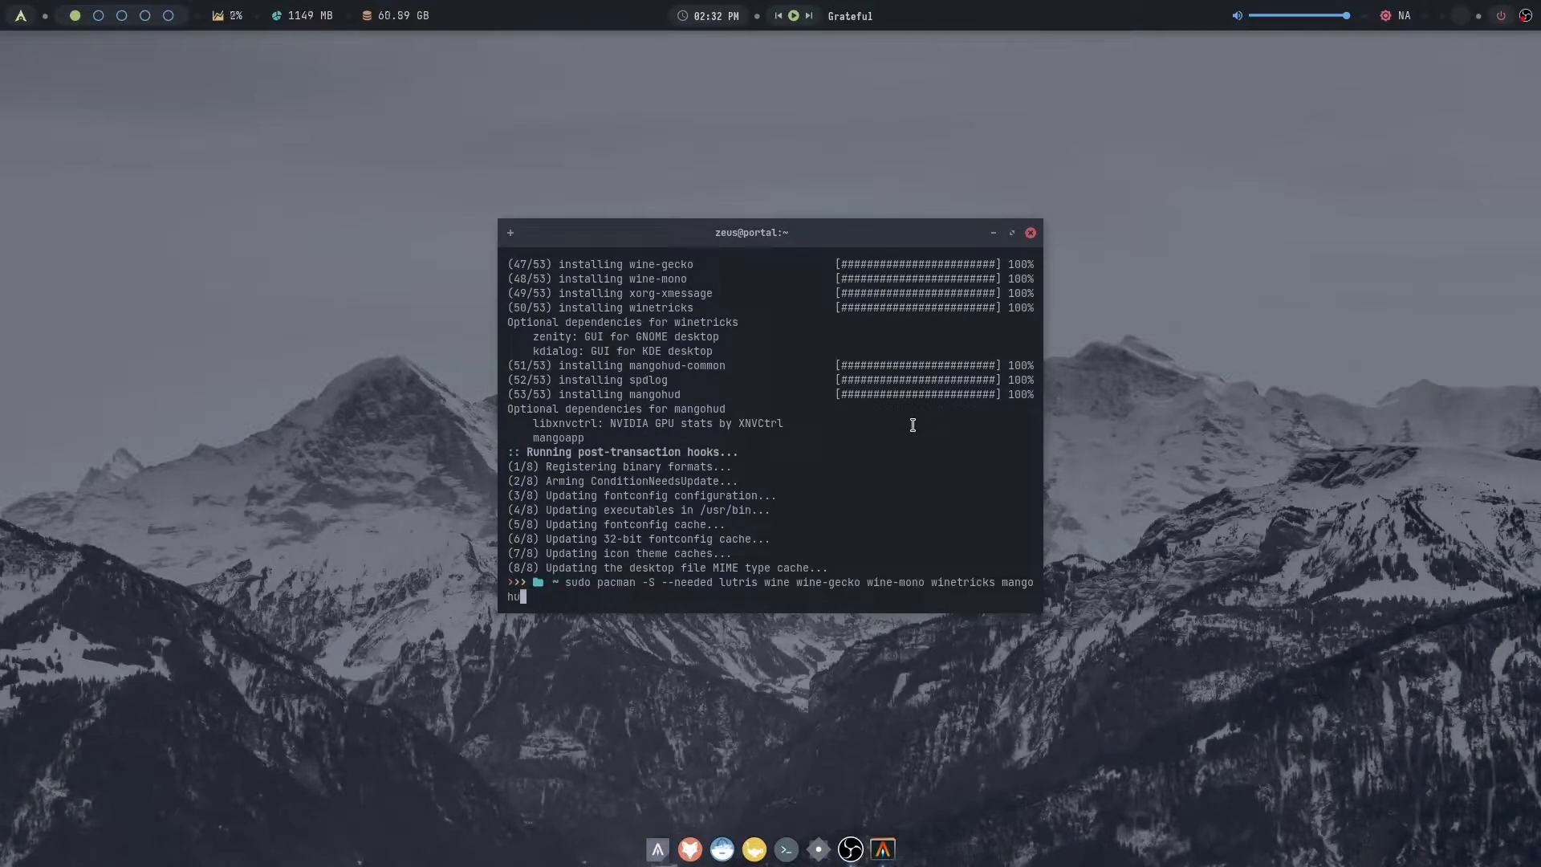
key(BackSpace)
key(BackSpace)
key(BackSpace)
key(BackSpace)
key(BackSpace)
key(BackSpace)
key(BackSpace)
key(BackSpace)
key(BackSpace)
key(BackSpace)
key(BackSpace)
key(BackSpace)
key(BackSpace)
key(BackSpace)
key(BackSpace)
key(BackSpace)
key(BackSpace)
key(BackSpace)
key(BackSpace)
key(BackSpace)
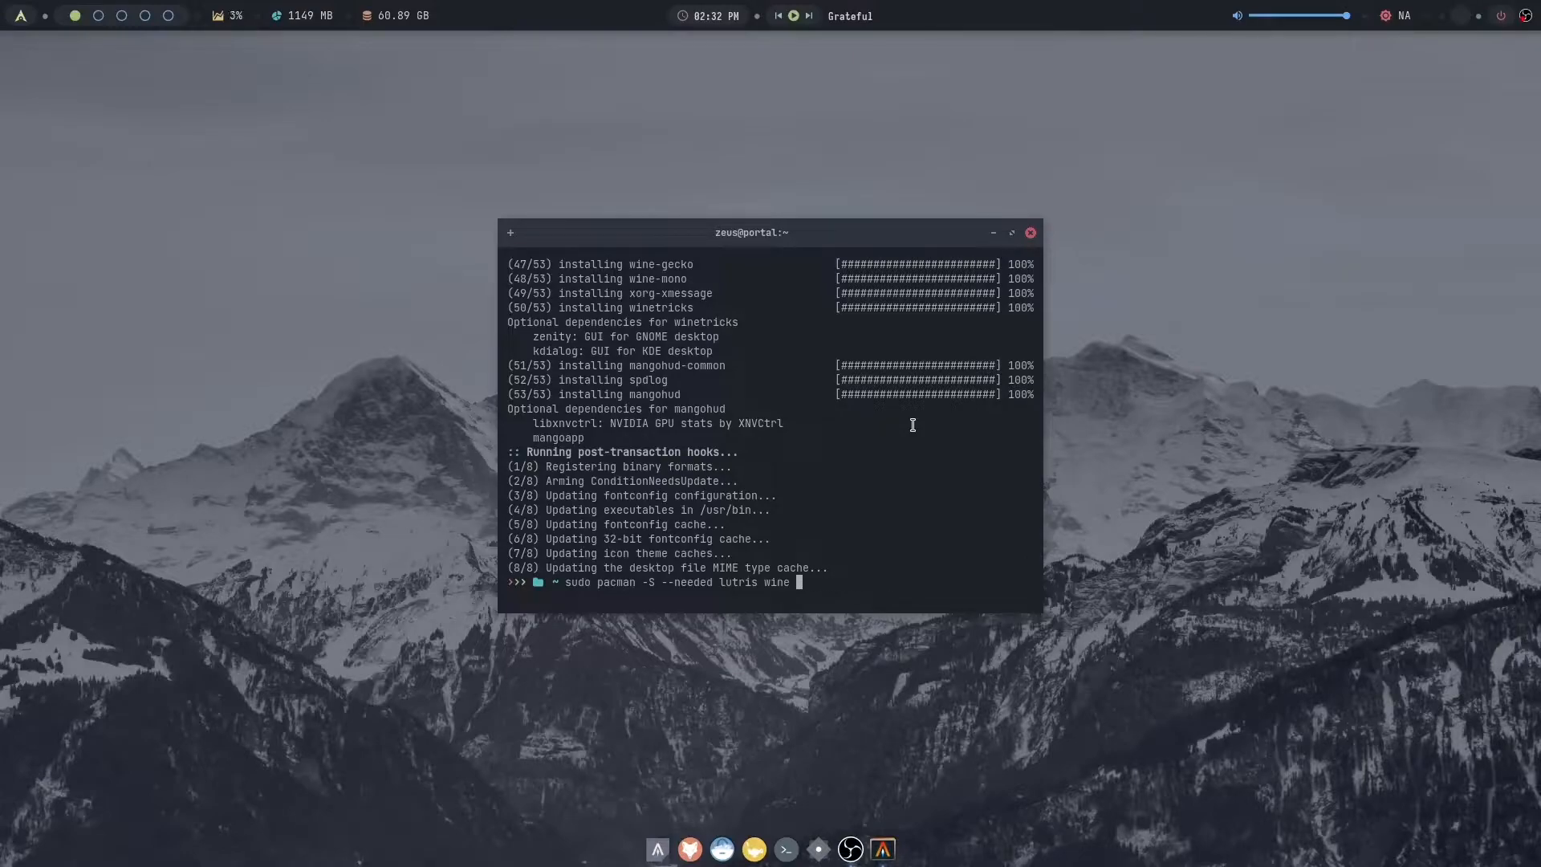
key(BackSpace)
key(BackSpace)
text(vkd3)
key(Return)
key(Return)
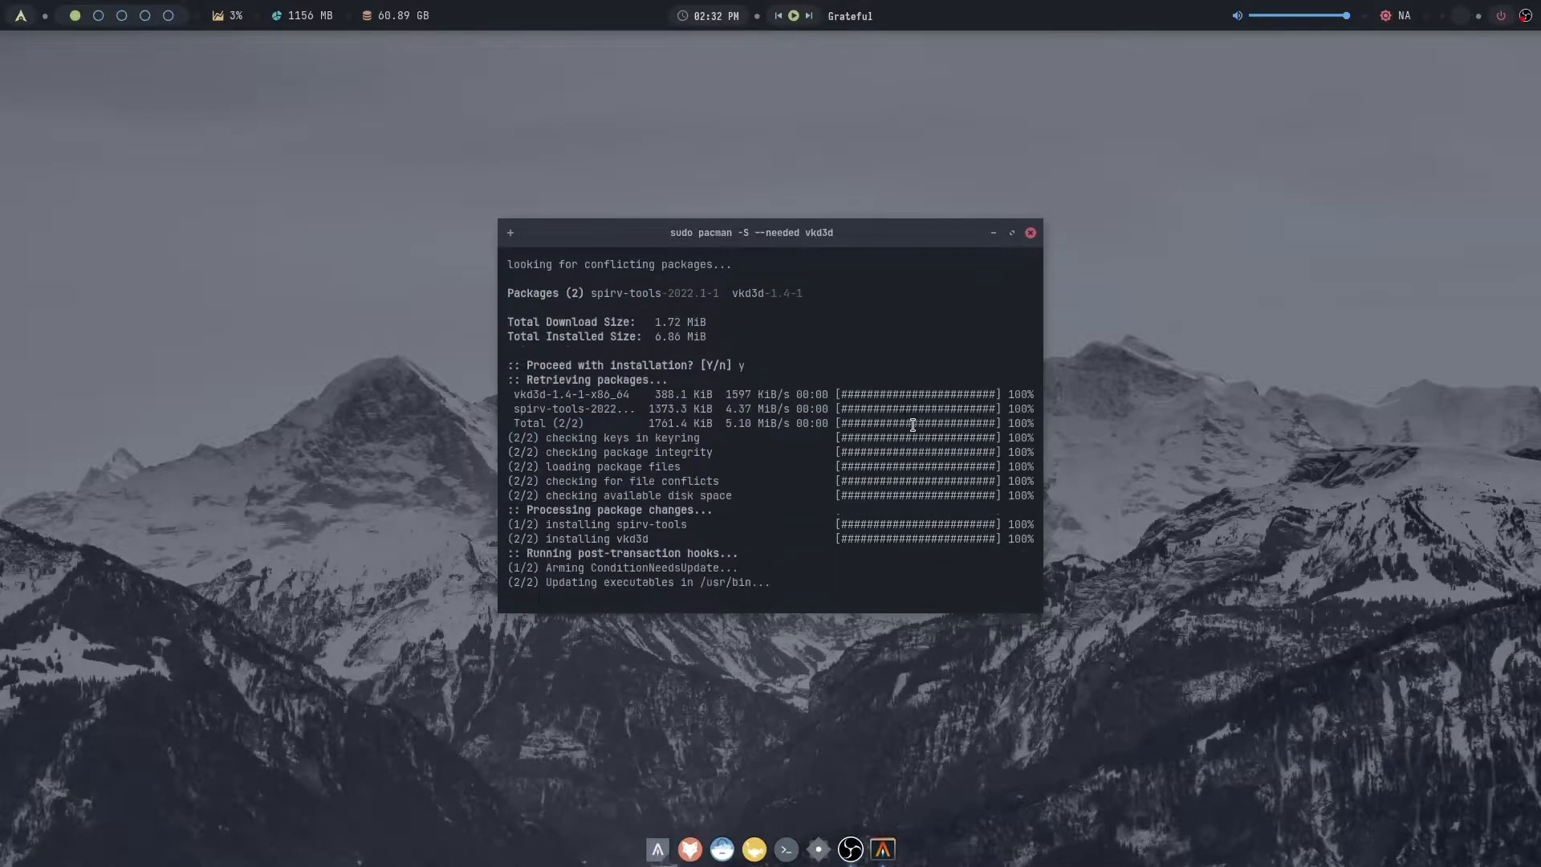
- Install chaotic-aur/proton-ge-custom through yay proton-ge with the default lib32-sdl provider, and close the terminal
text(yay proton-ge)
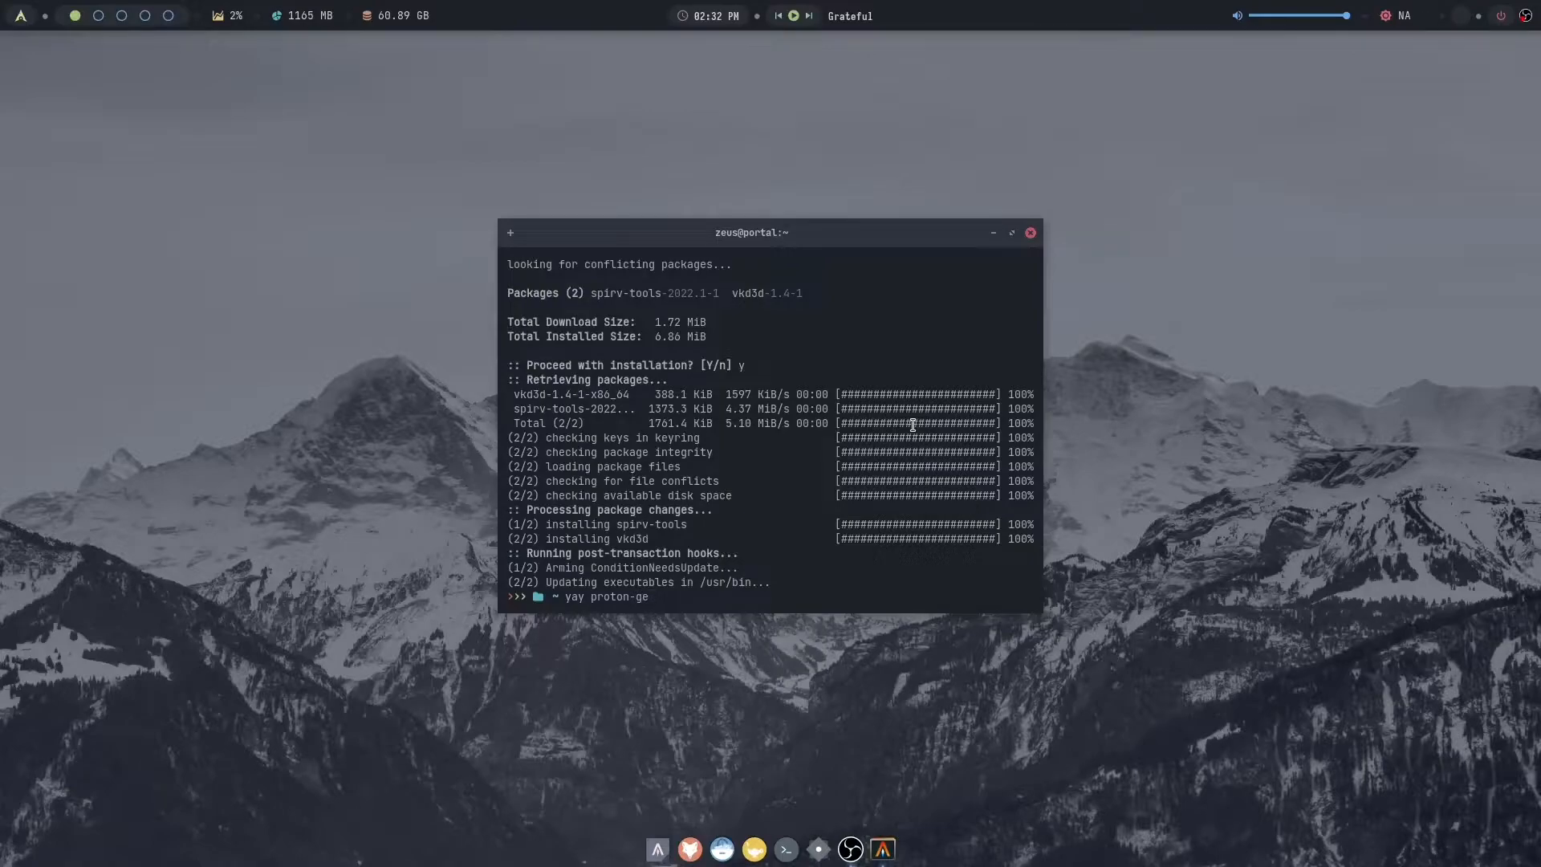
key(Return)
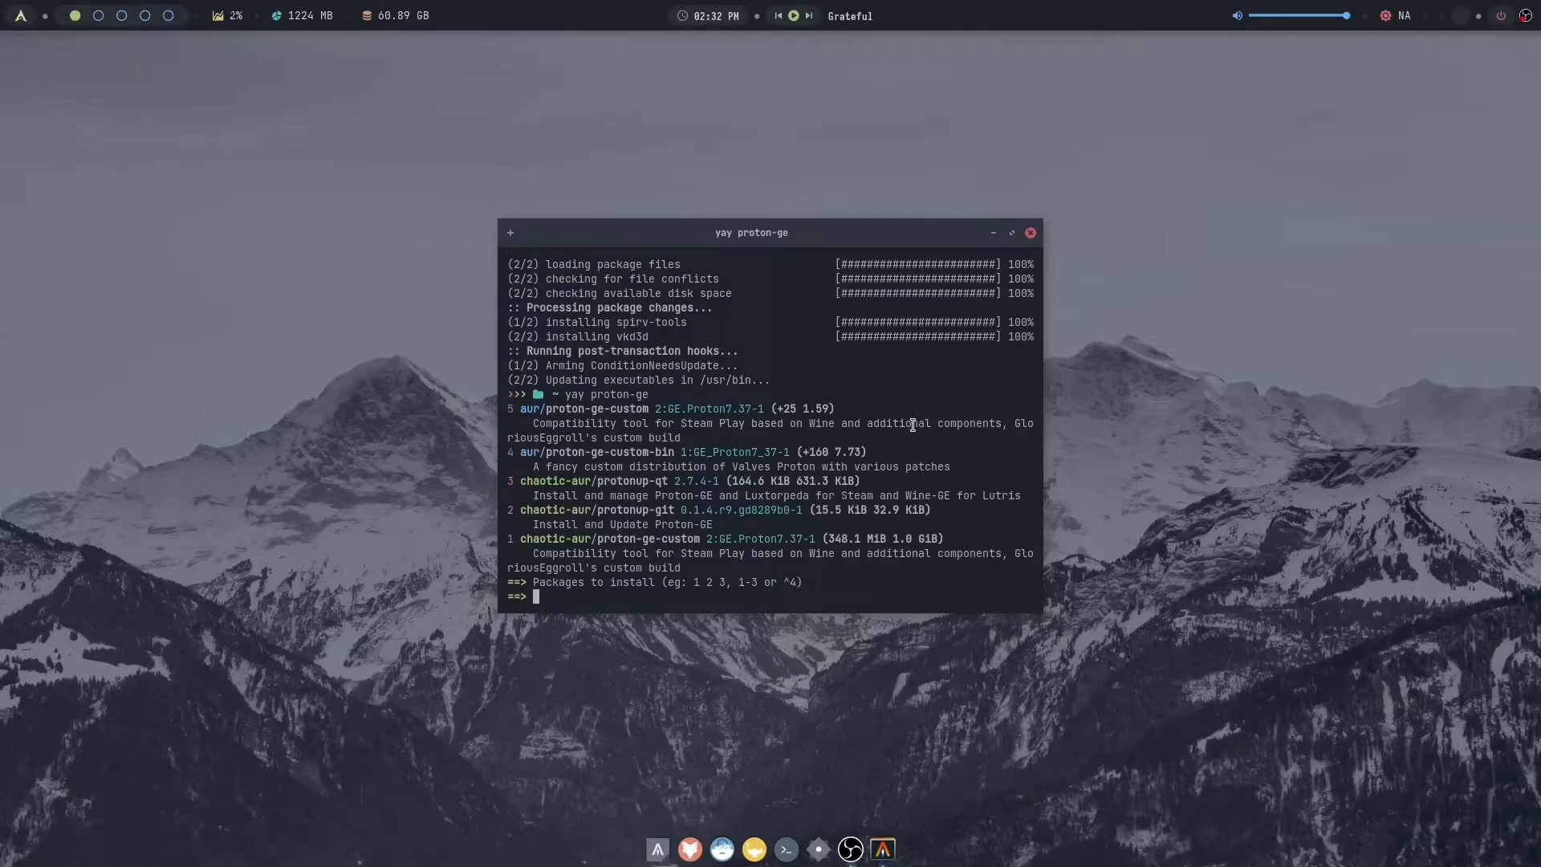
key(Return)
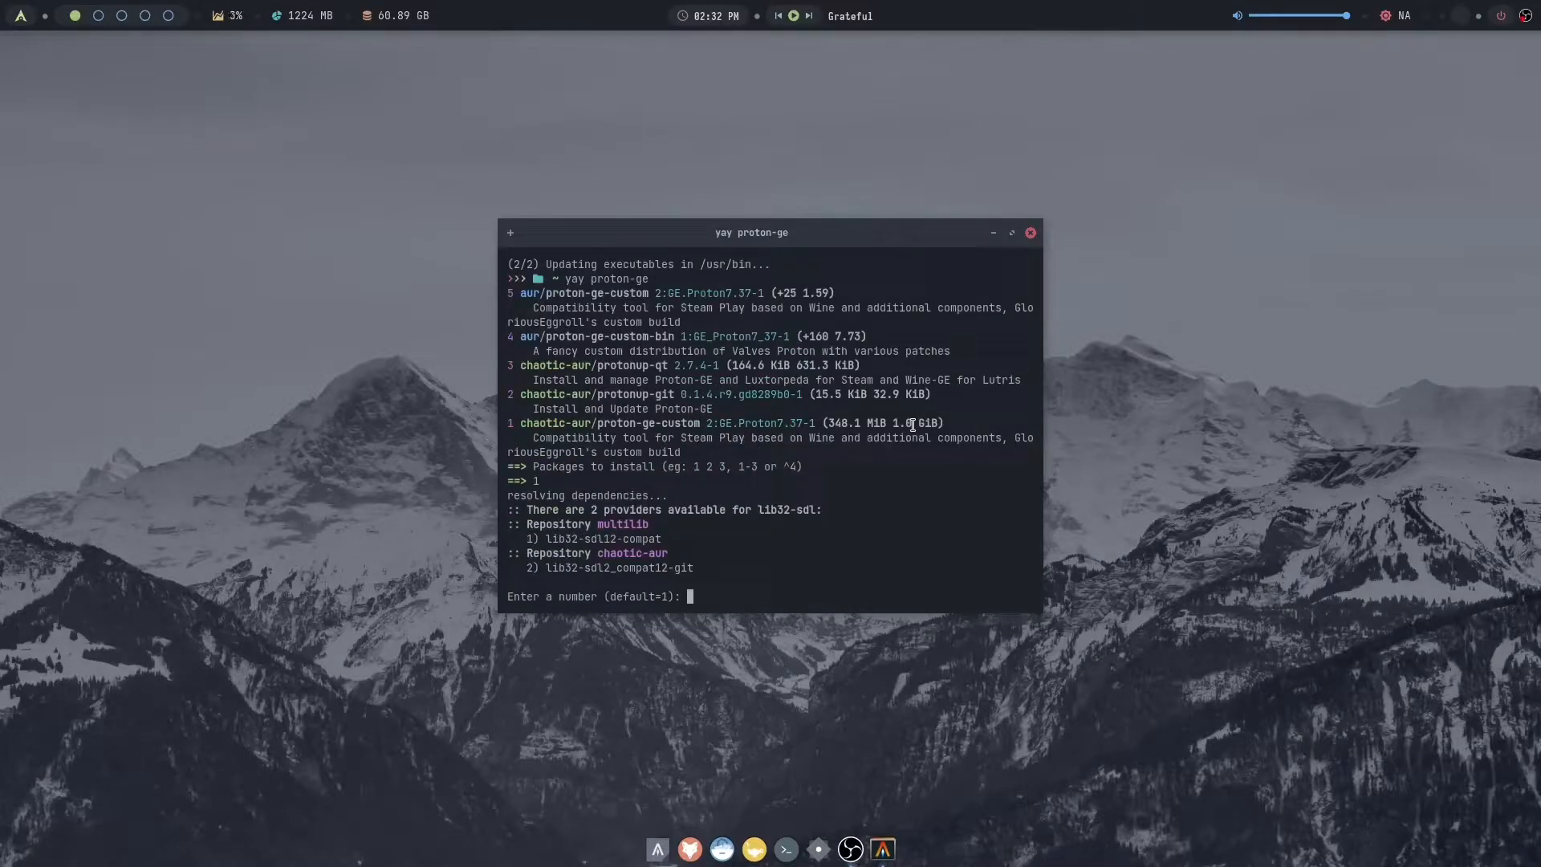
key(Return)
key(Return)
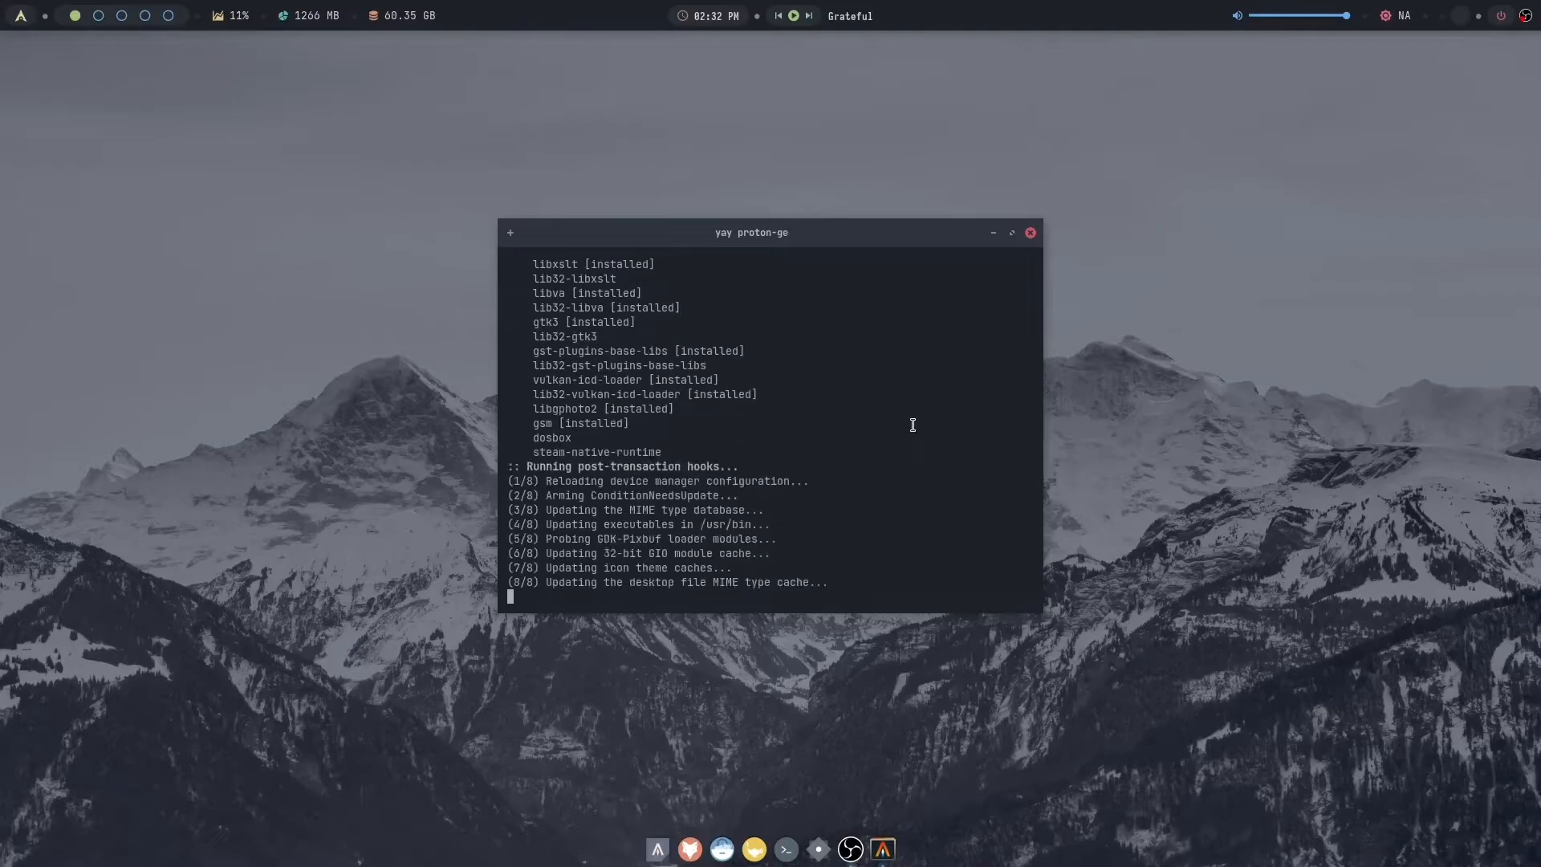
key(super+c)
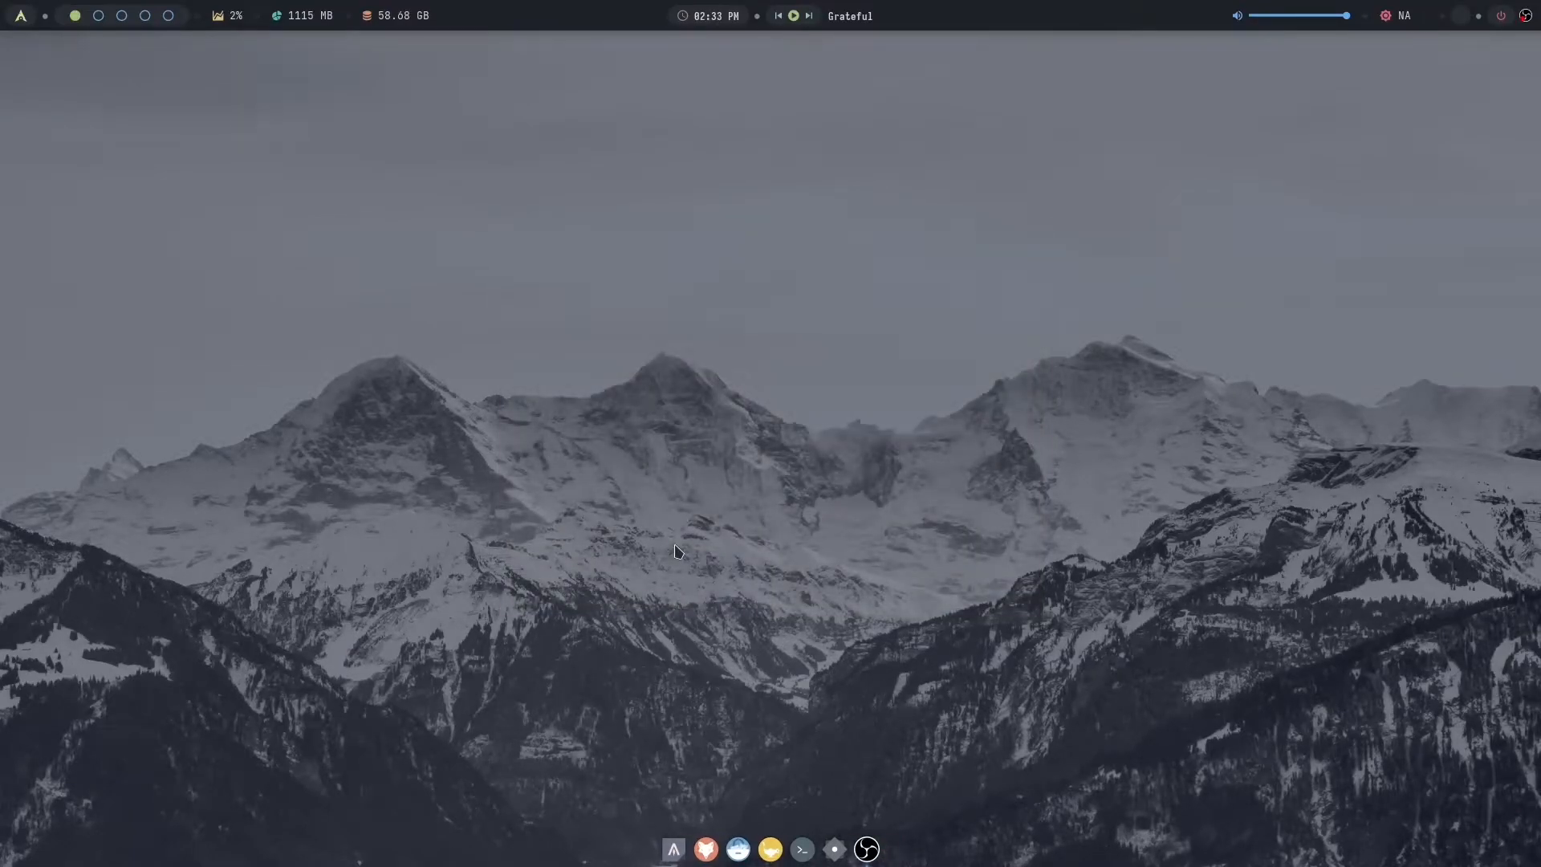
- Launch Lutris from the application launcher
key(super+d)
text(obs)
key(Return)
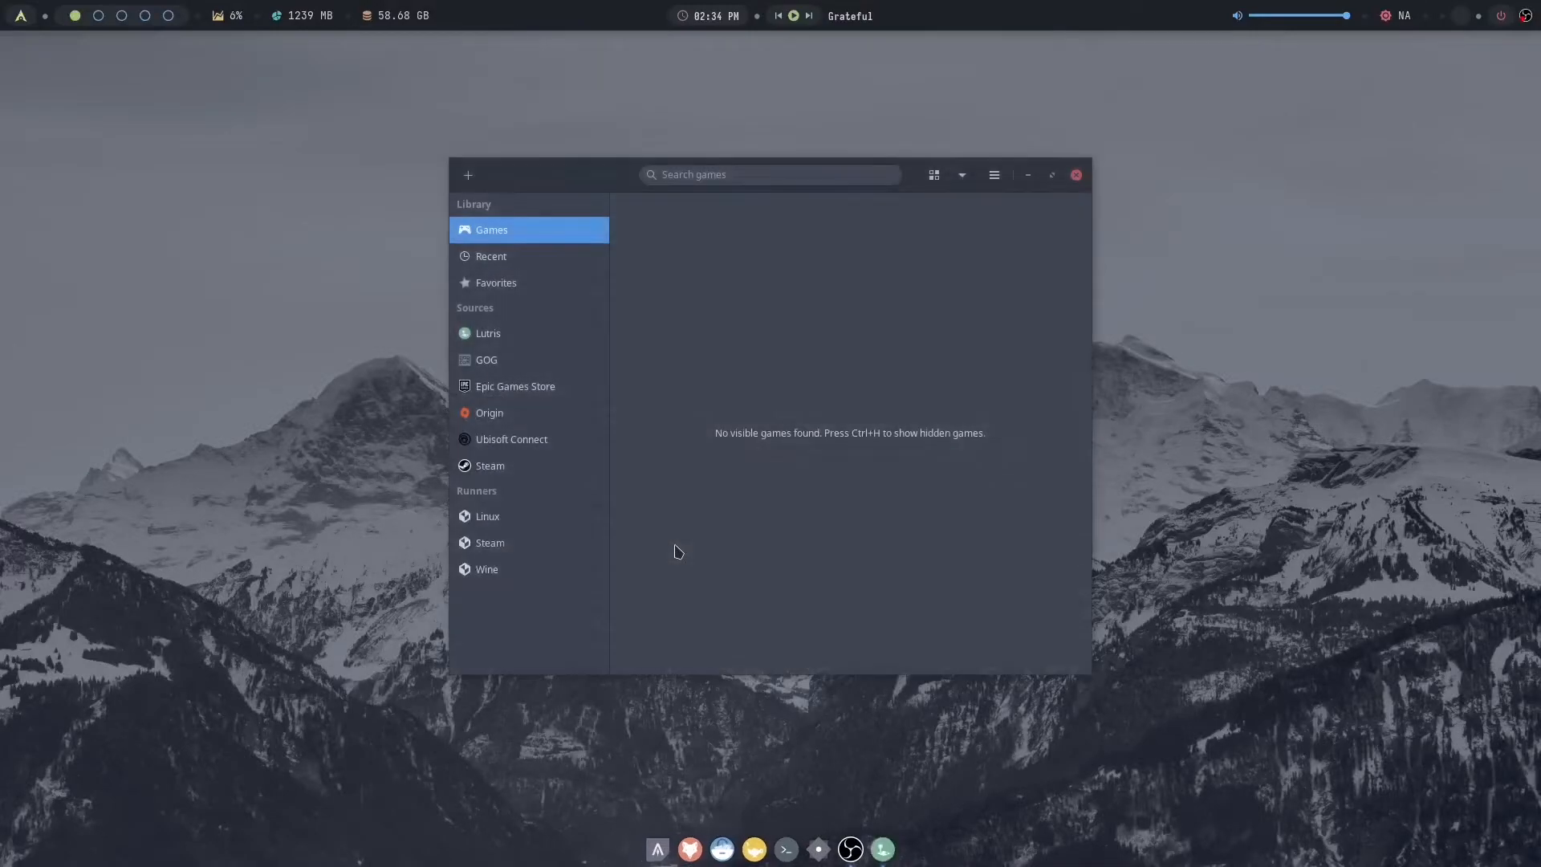
- Search the Lutris website installers for "overwatch" and open the Overwatch 2 entry
click(997, 178)
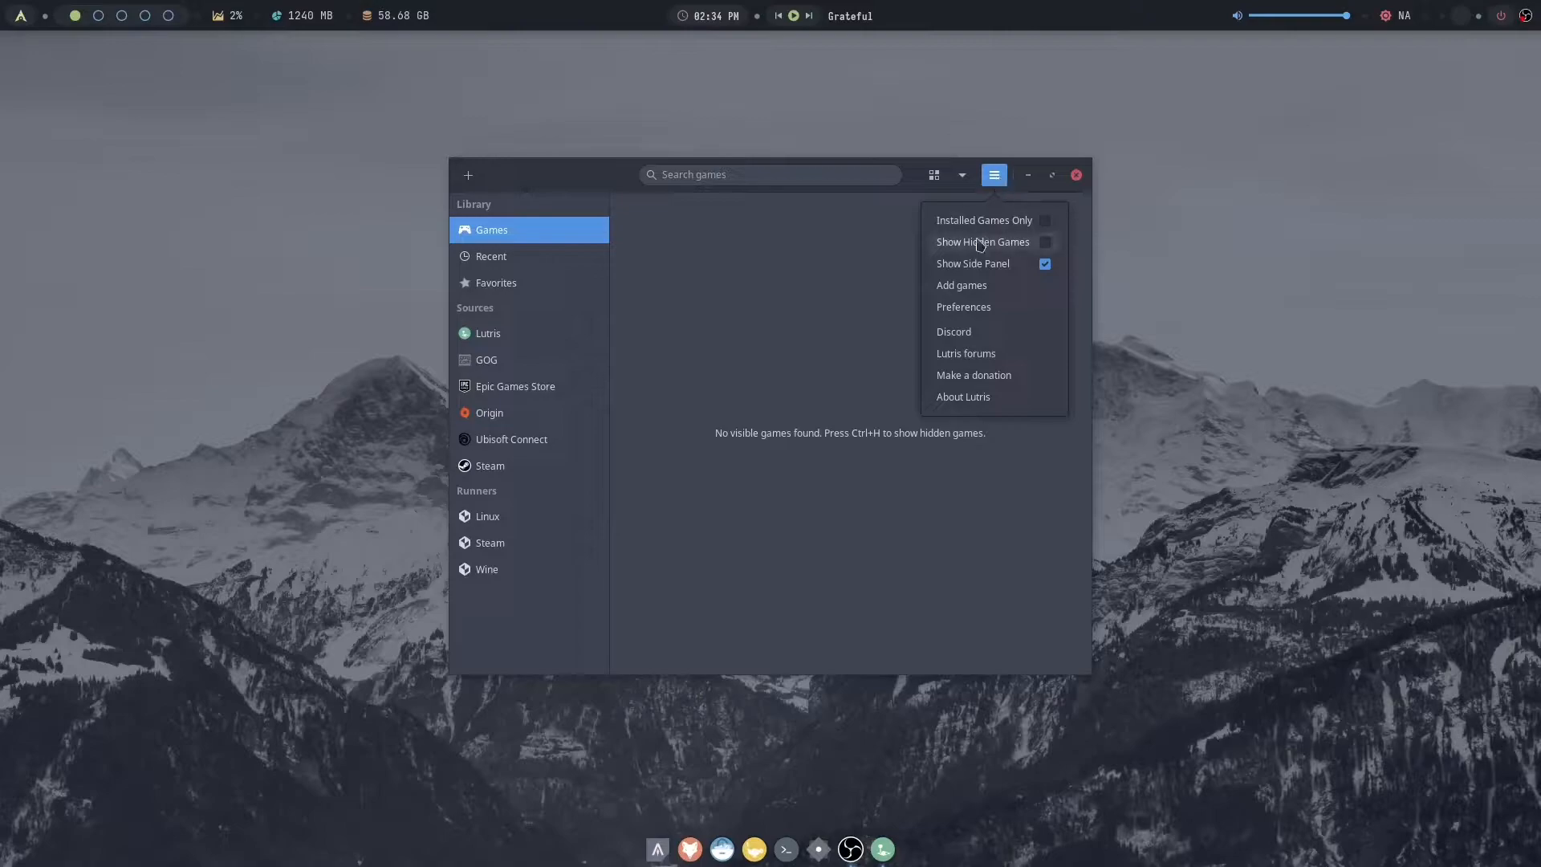
click(963, 286)
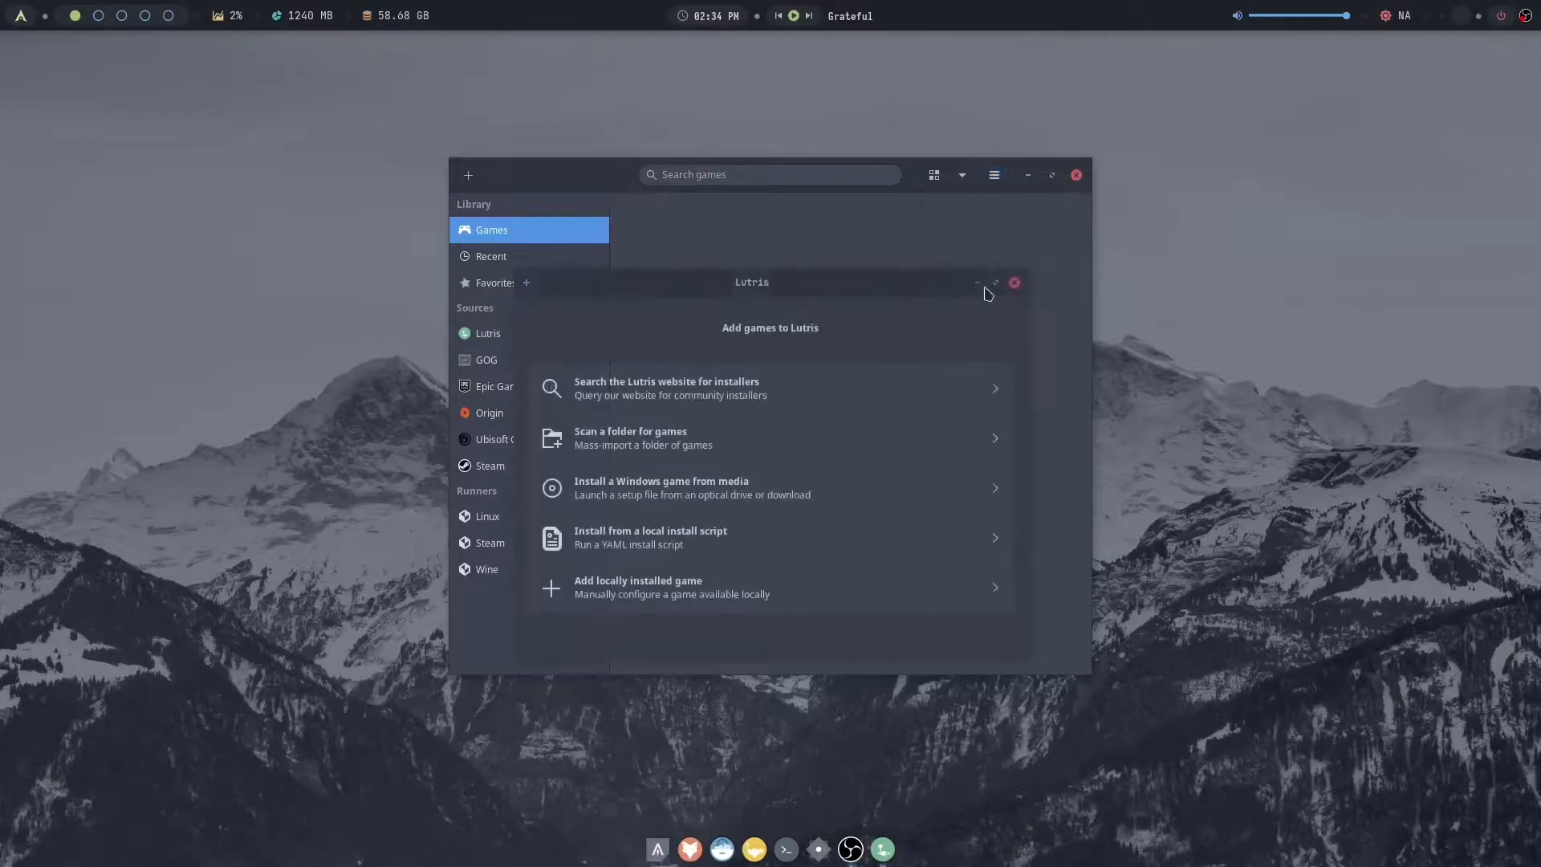
click(637, 400)
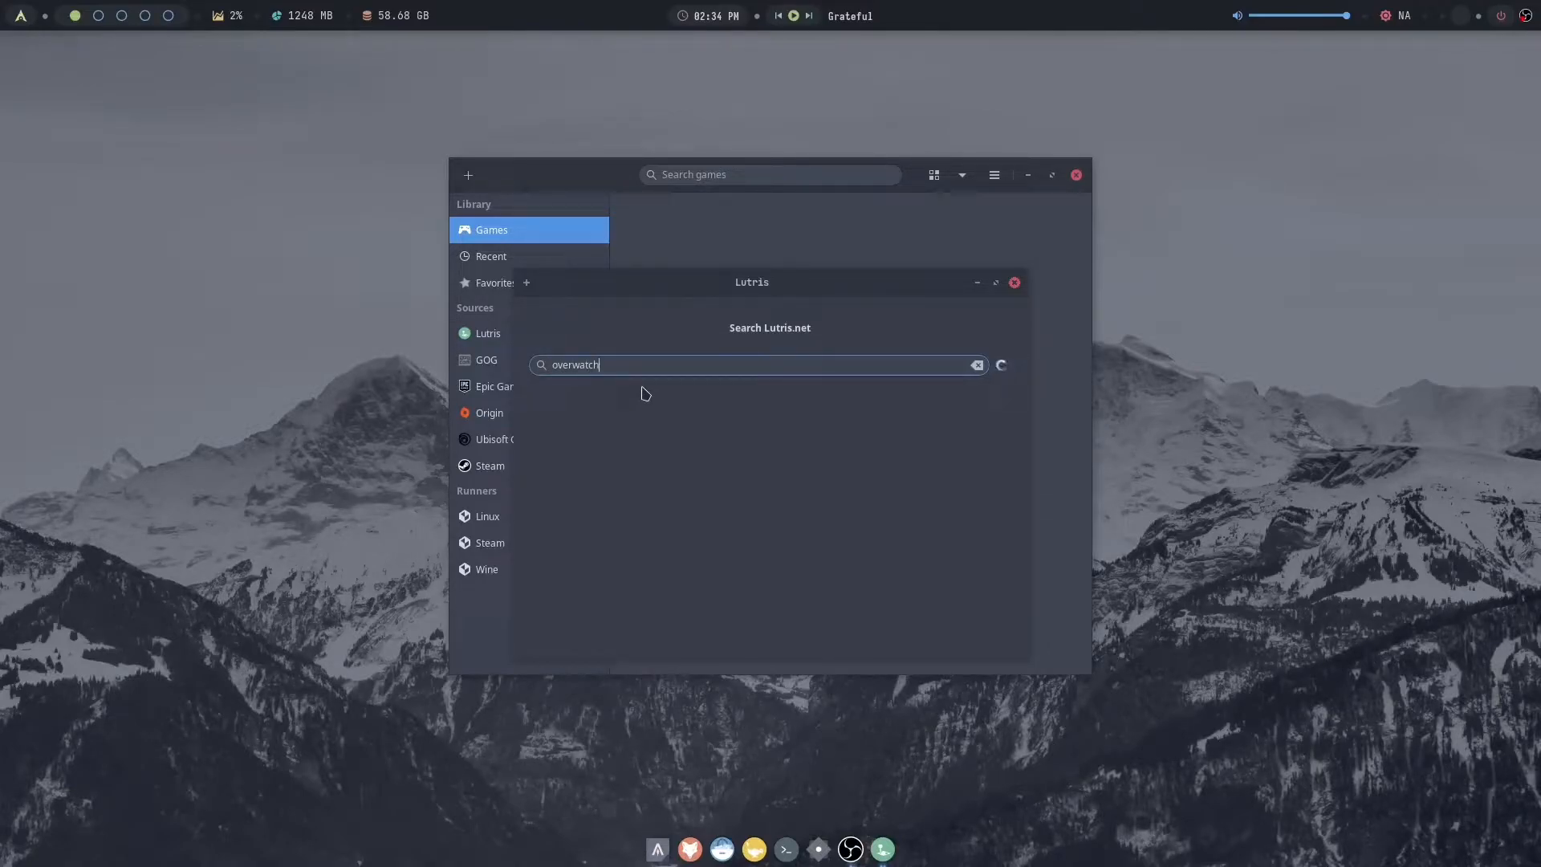
click(657, 437)
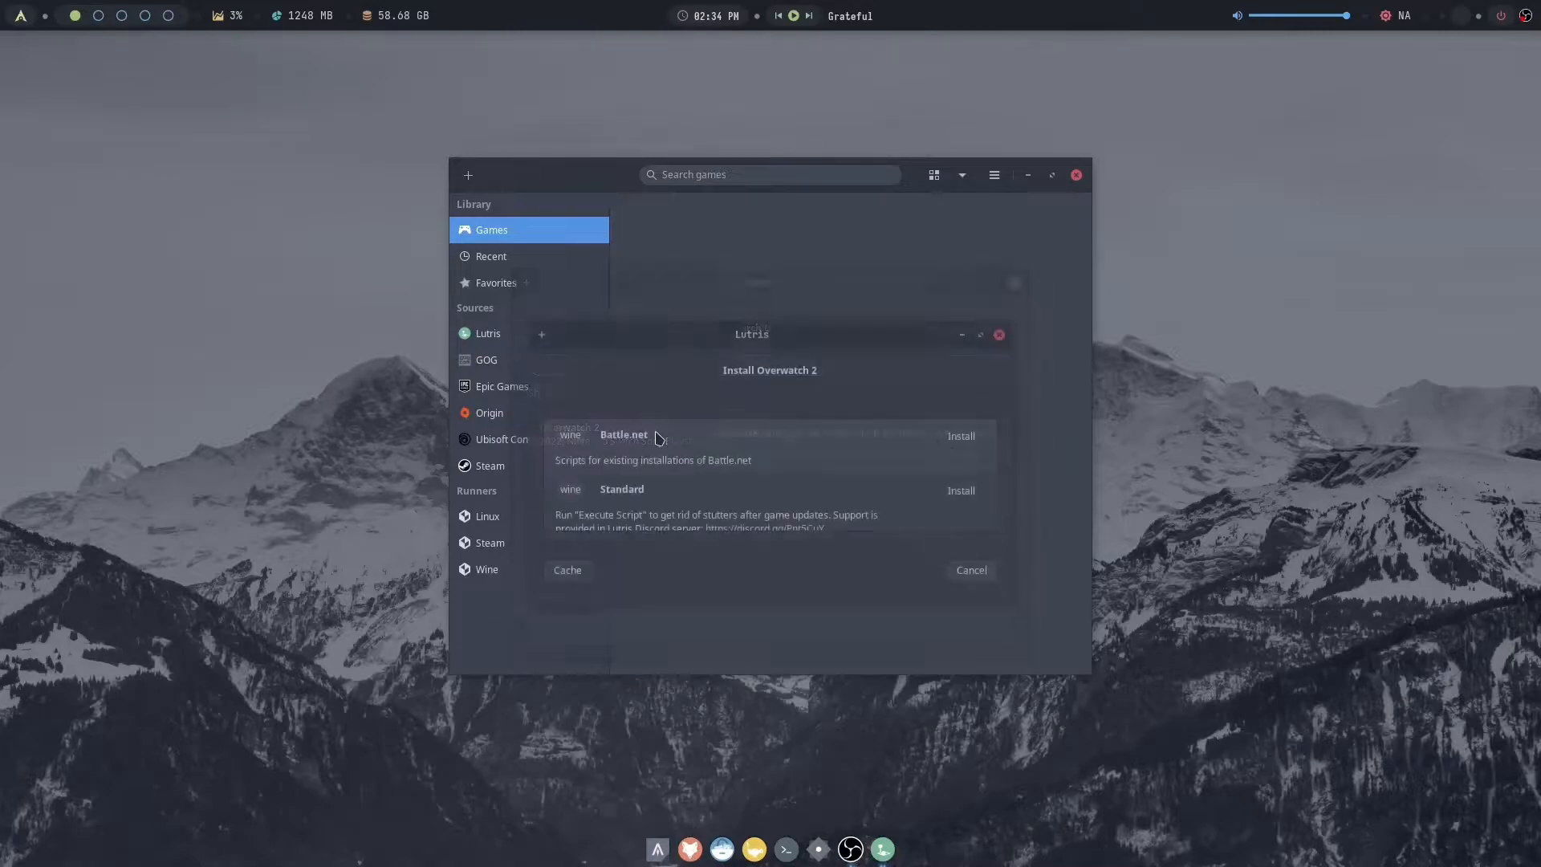
- Start the Standard Wine installation of Overwatch 2 in the proposed Games/overwatch-2 directory without any shortcuts
click(962, 491)
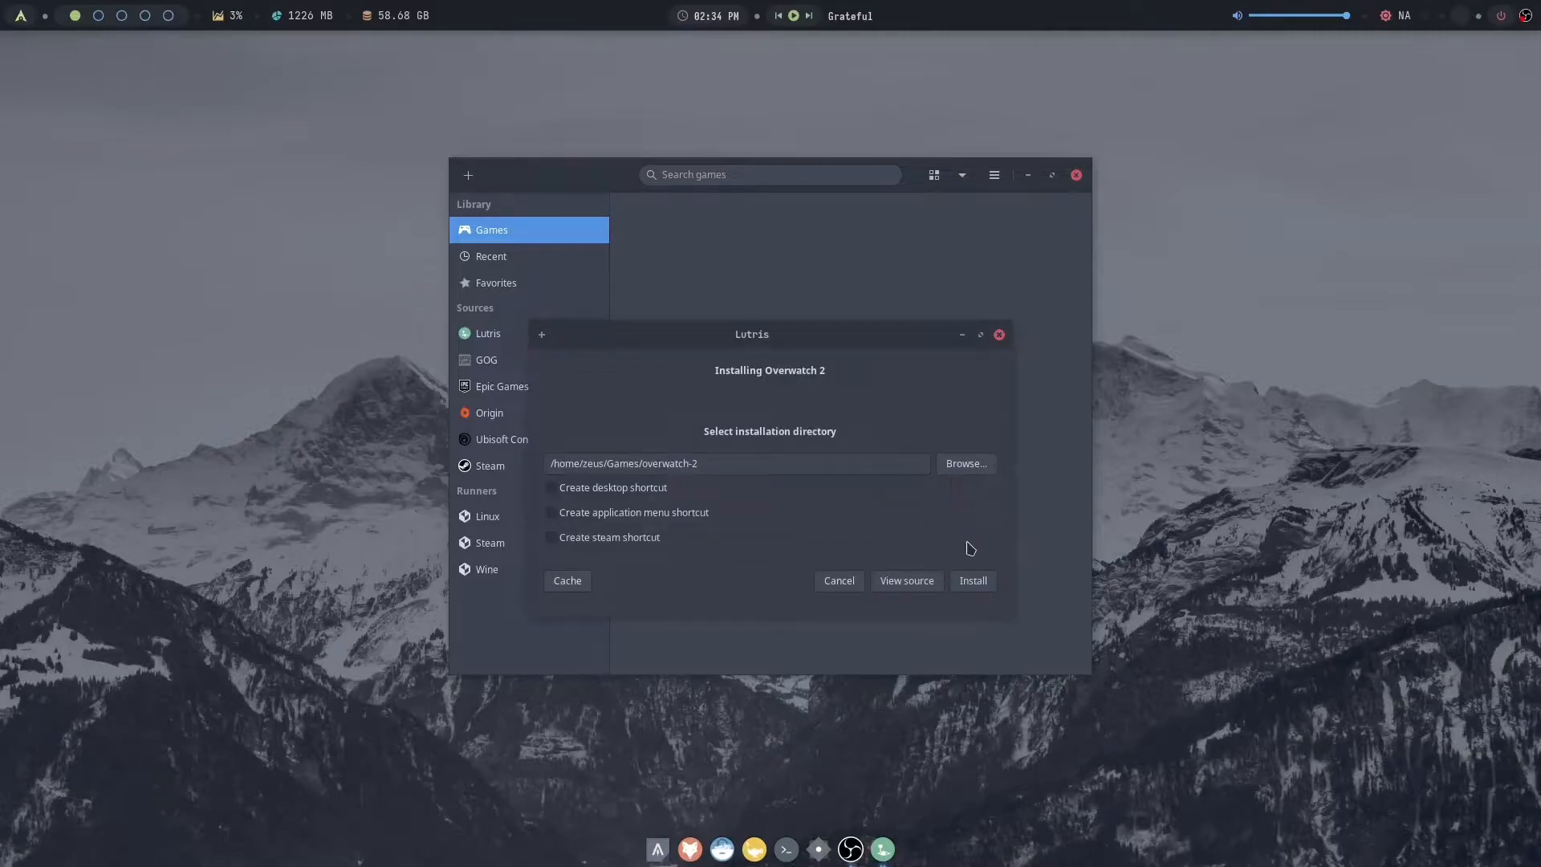
click(981, 587)
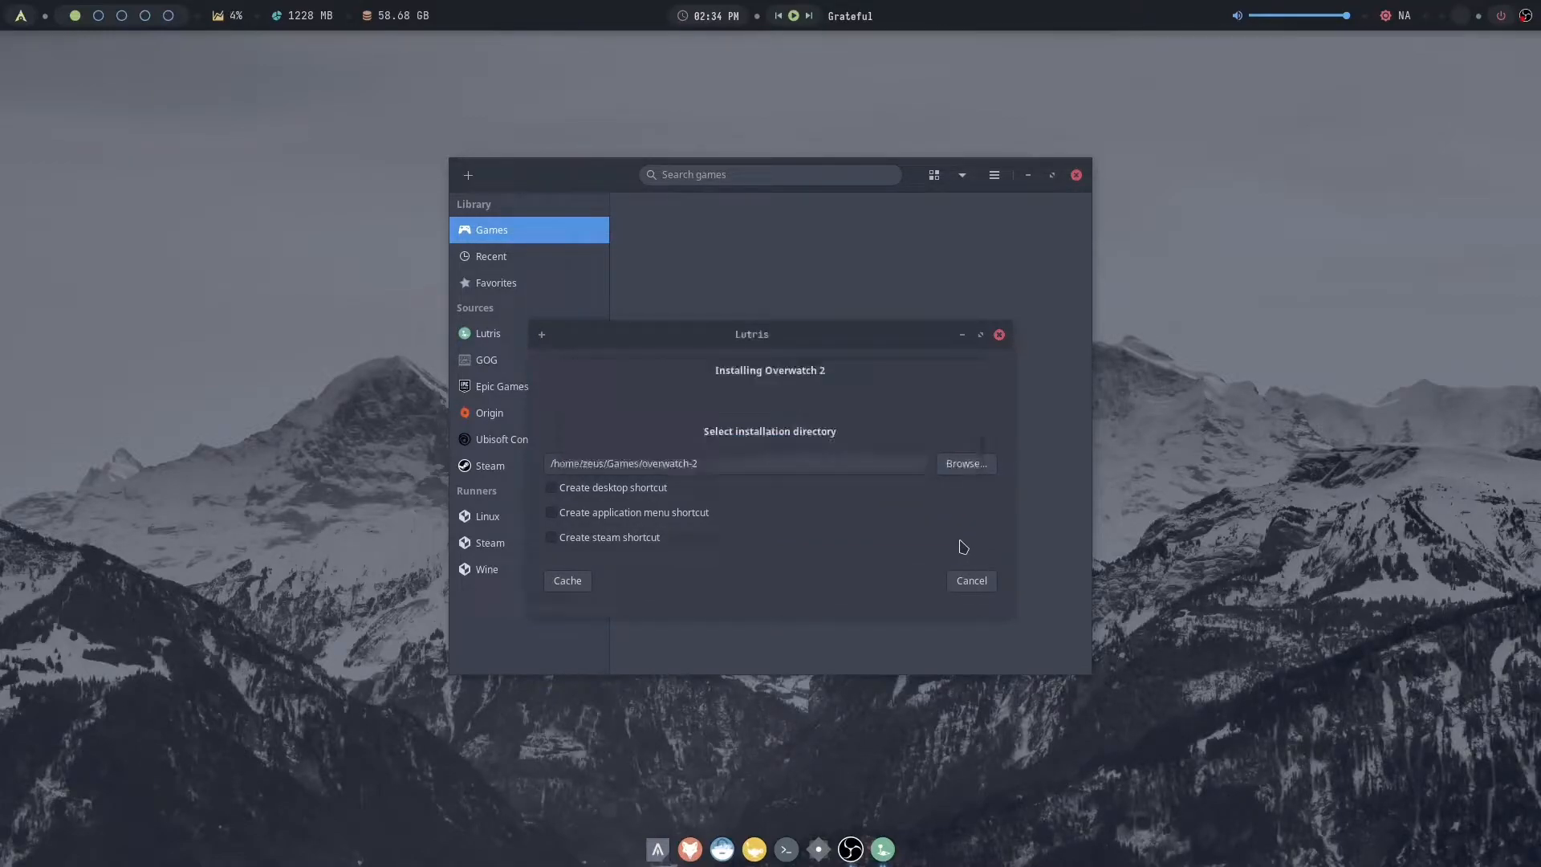
click(966, 581)
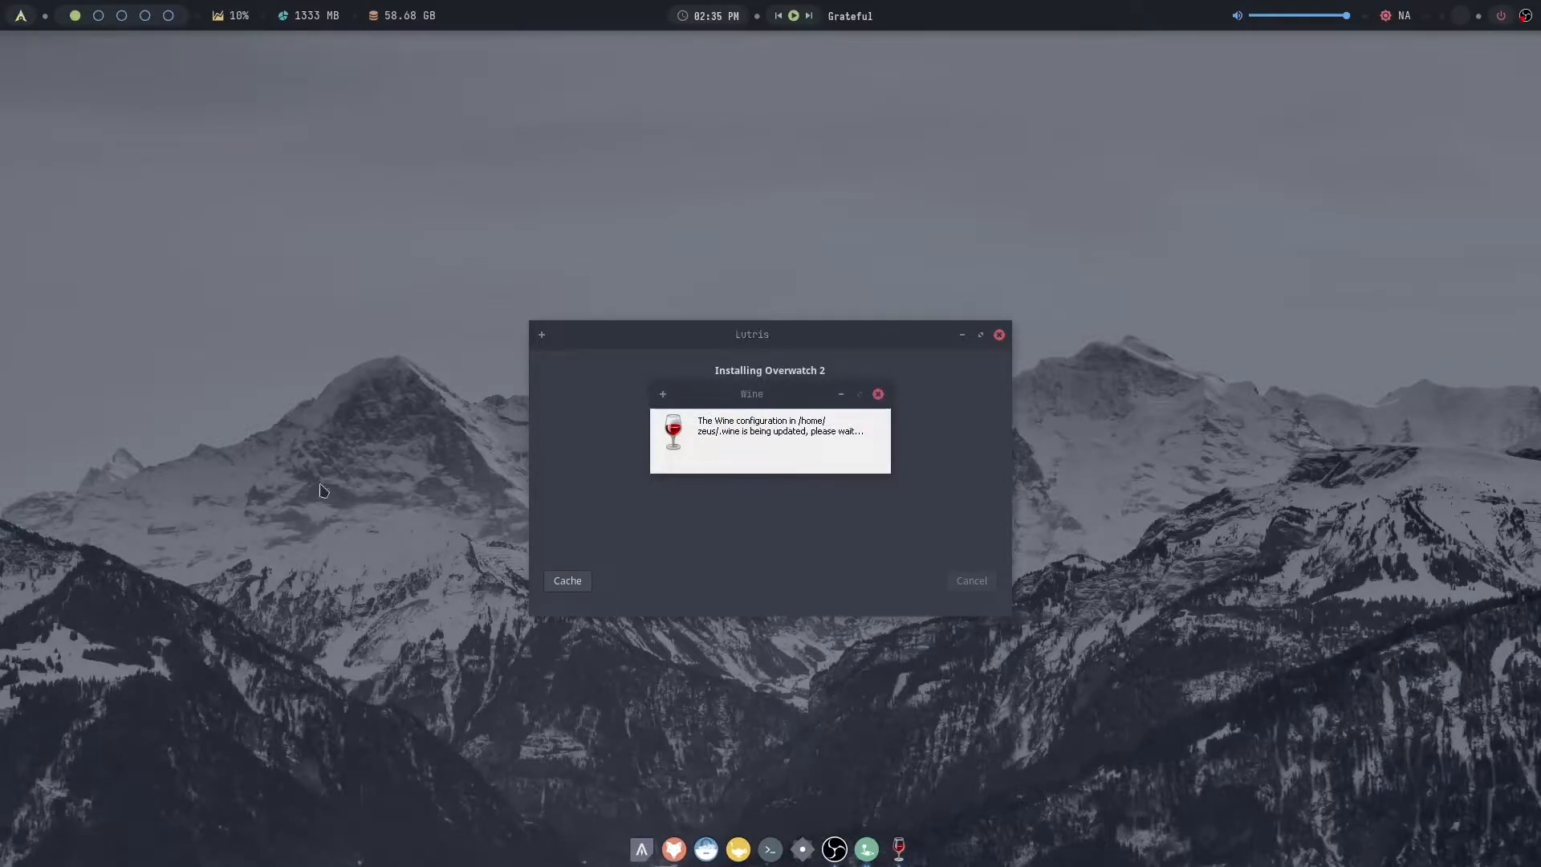
- Open a terminal and add the current user to the games group with sudo usermod -aG
key(super+Return)
text(user)
key(BackSpace)
key(BackSpace)
key(BackSpace)
key(BackSpace)
text(sudo )
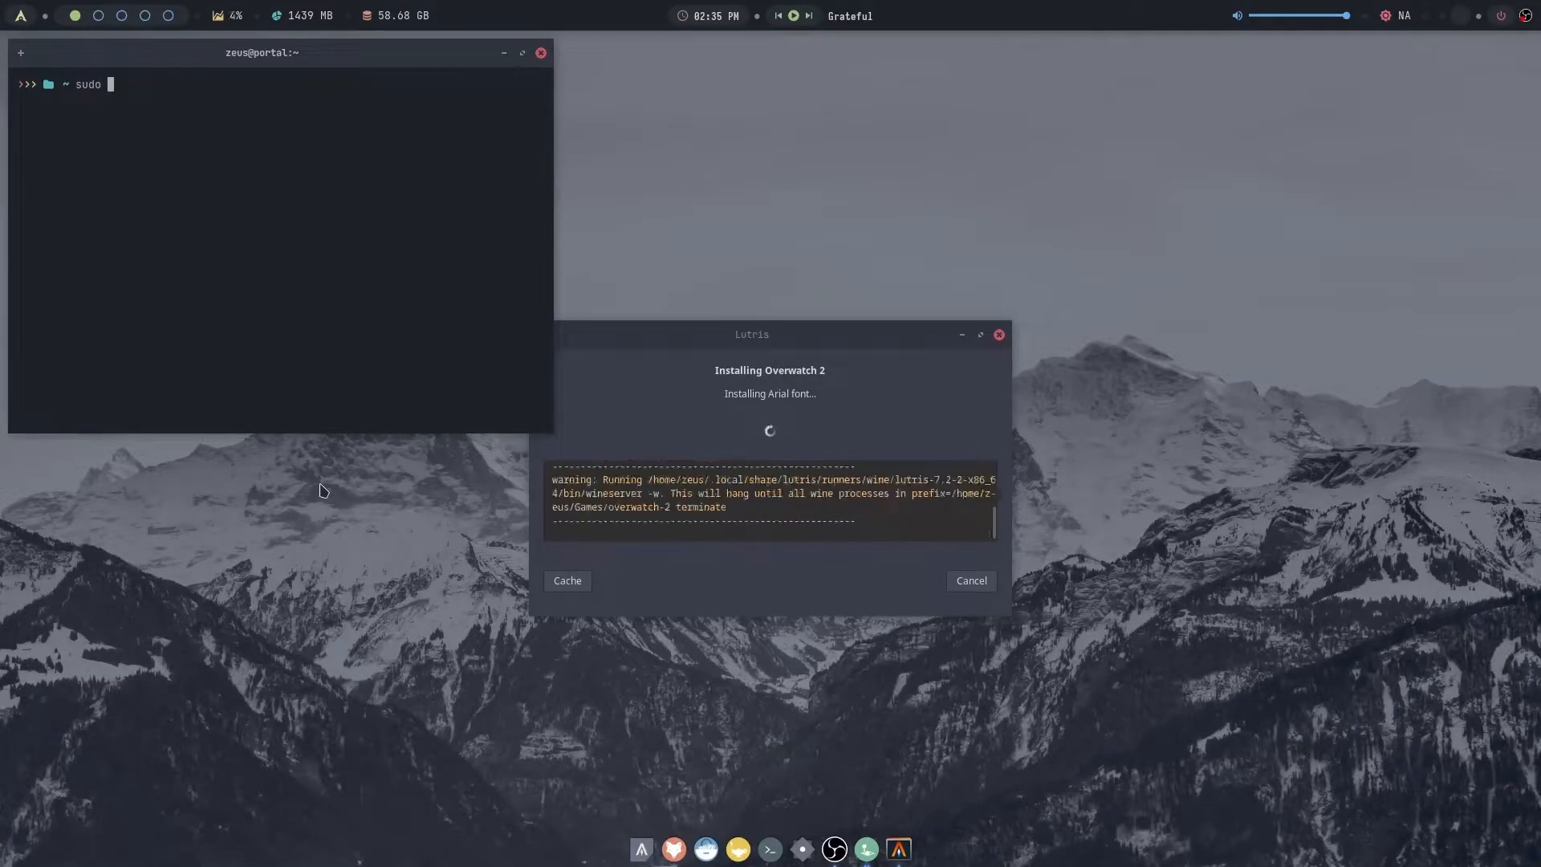
text(usermod -aG games)
key(Return)
key(Return)
key(Up)
text(zeus)
key(Return)
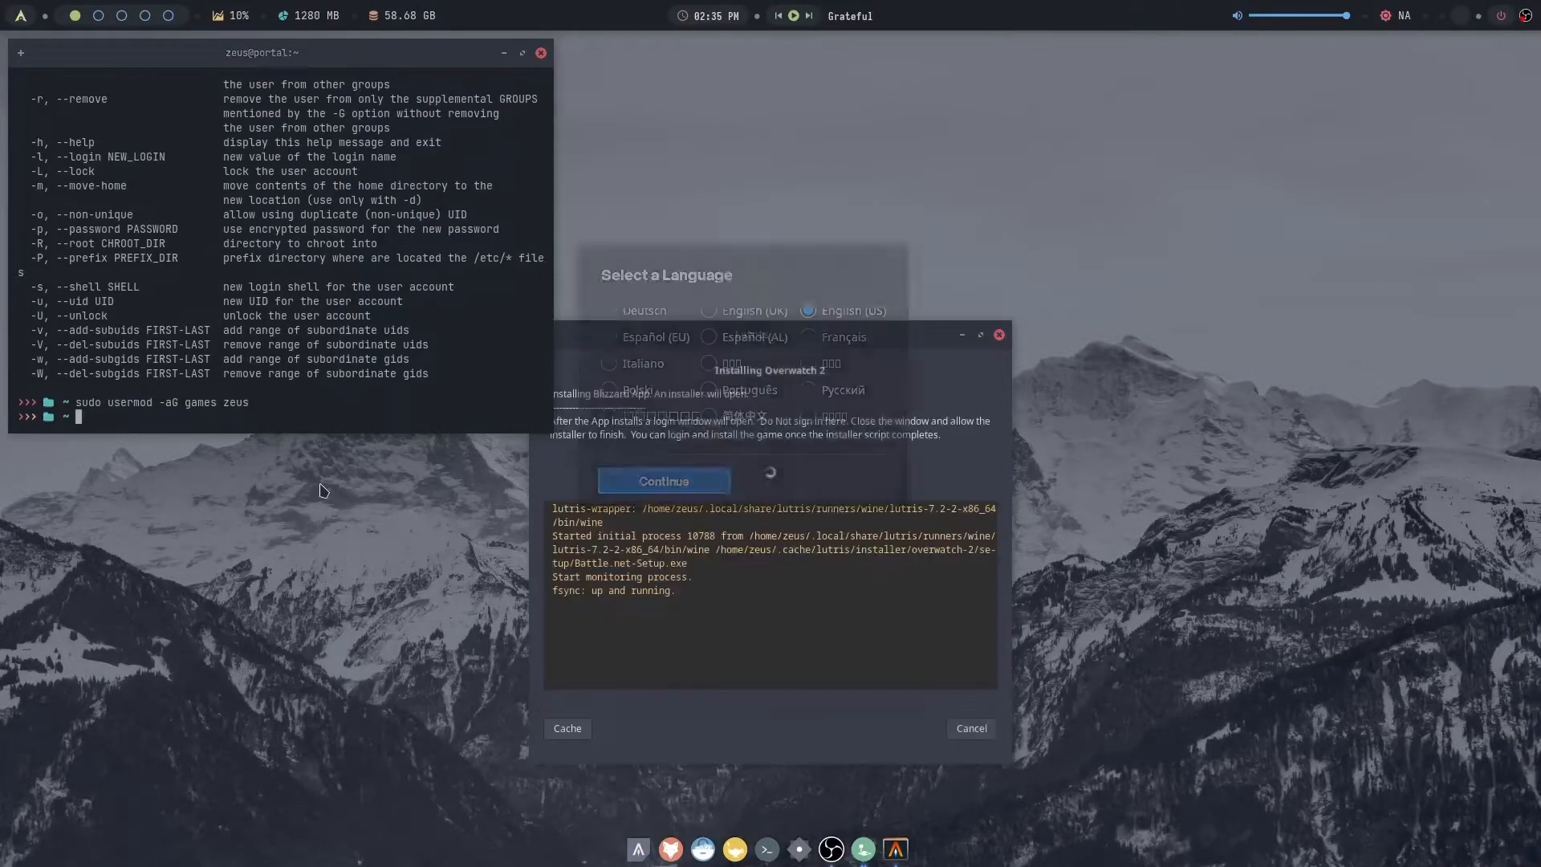
- Continue the Battle.net setup in English (US) and close the terminal
click(684, 482)
key(Up)
key(BackSpace)
key(BackSpace)
key(BackSpace)
key(BackSpace)
key(BackSpace)
key(BackSpace)
key(BackSpace)
key(BackSpace)
key(BackSpace)
key(BackSpace)
key(BackSpace)
key(BackSpace)
key(BackSpace)
key(BackSpace)
key(BackSpace)
key(BackSpace)
key(BackSpace)
key(BackSpace)
key(BackSpace)
key(BackSpace)
key(BackSpace)
key(BackSpace)
key(BackSpace)
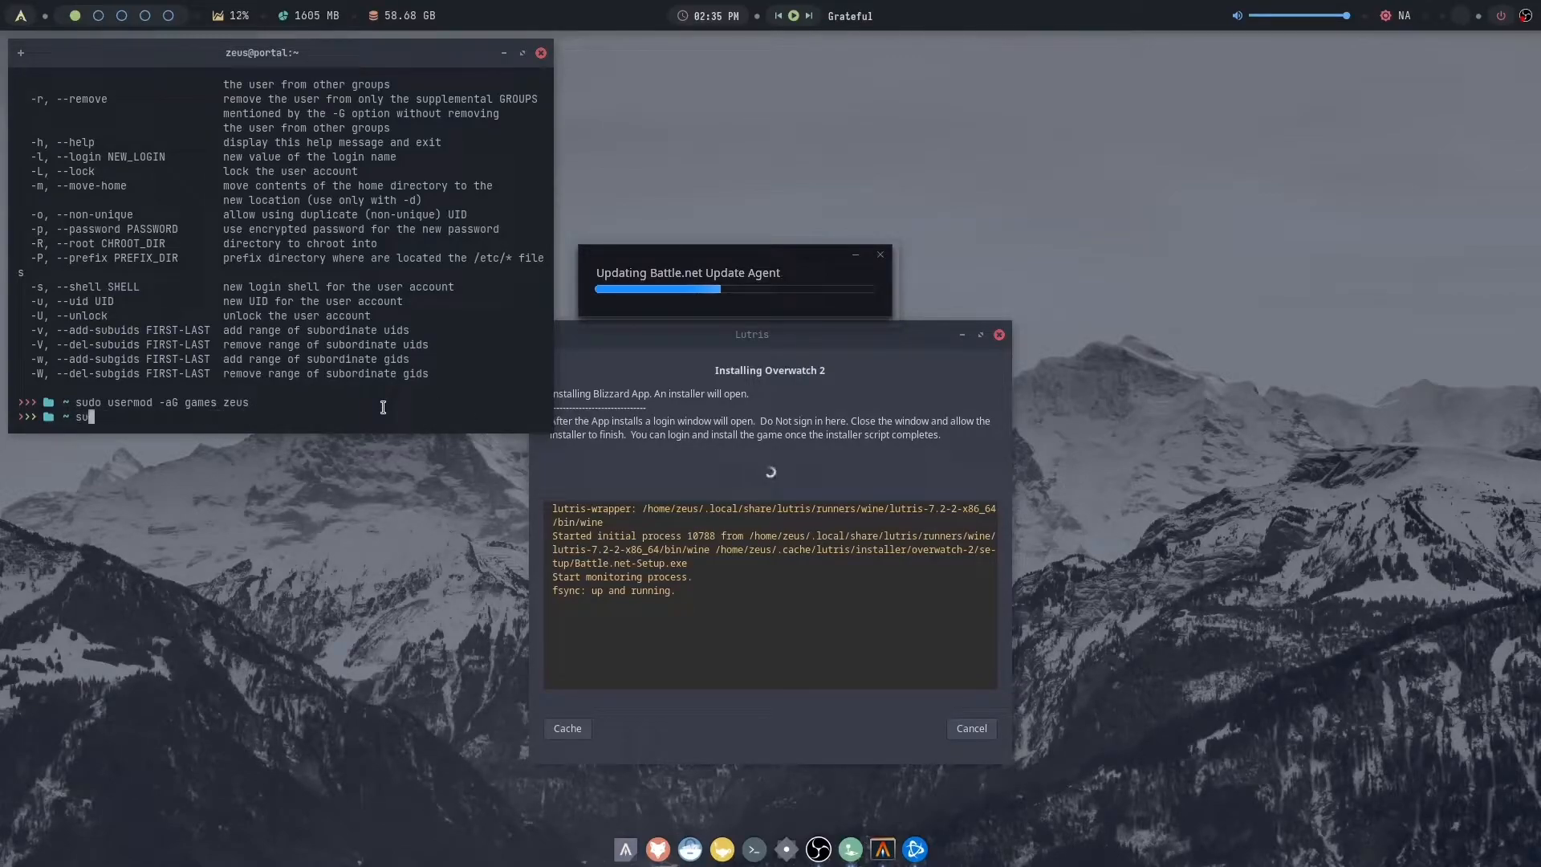
key(ctrl+d)
click(748, 305)
click(947, 435)
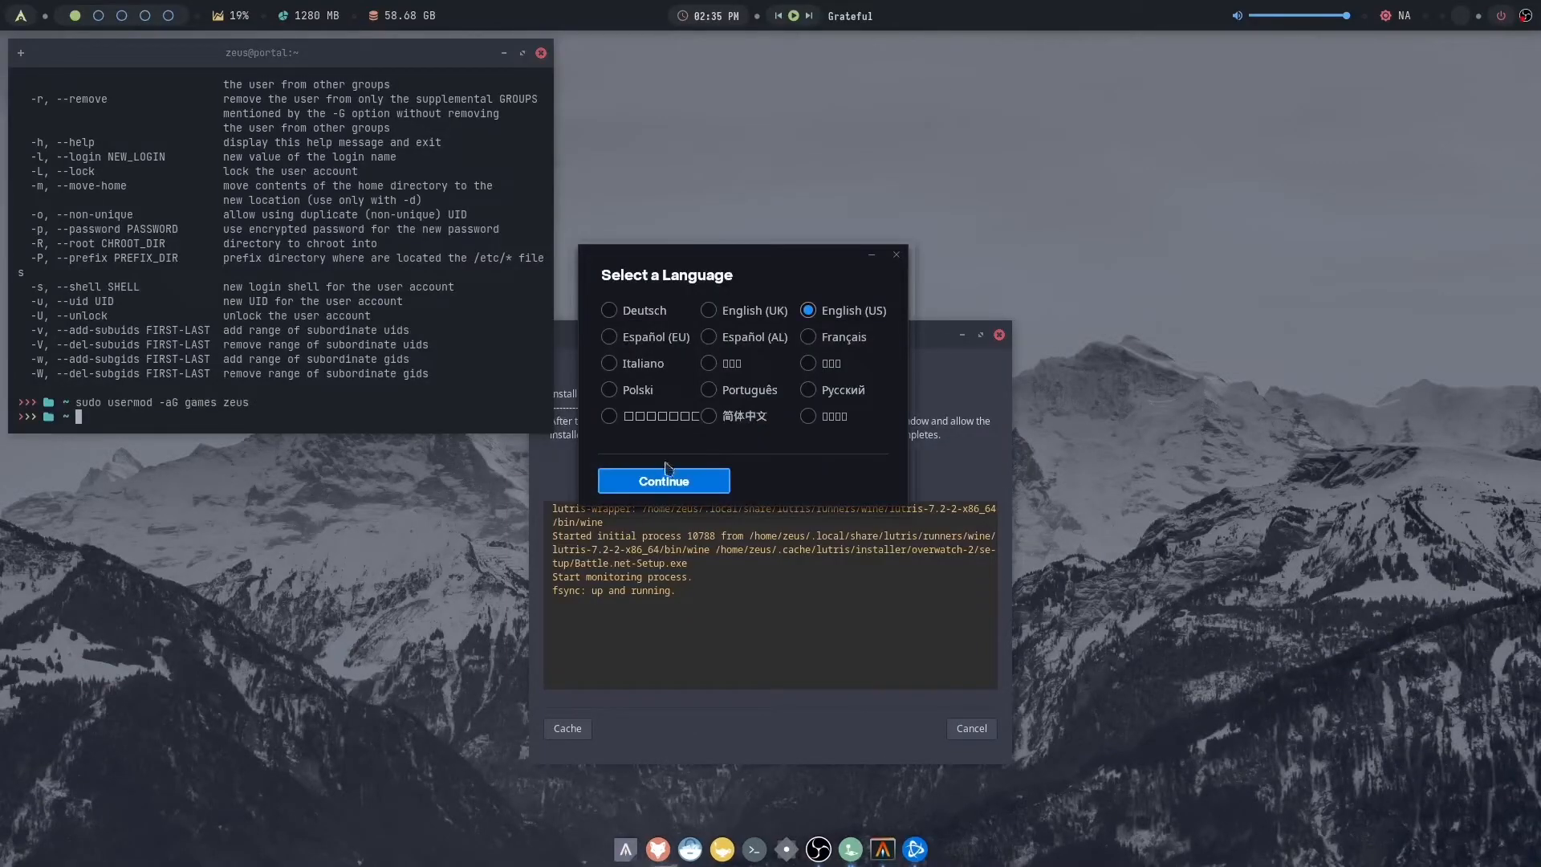
click(682, 482)
click(383, 407)
key(Up)
key(BackSpace)
key(BackSpace)
key(BackSpace)
key(BackSpace)
key(BackSpace)
key(BackSpace)
key(BackSpace)
key(BackSpace)
key(BackSpace)
key(BackSpace)
key(BackSpace)
key(BackSpace)
key(BackSpace)
key(BackSpace)
key(BackSpace)
key(BackSpace)
key(BackSpace)
key(BackSpace)
key(BackSpace)
key(BackSpace)
key(ctrl+d)
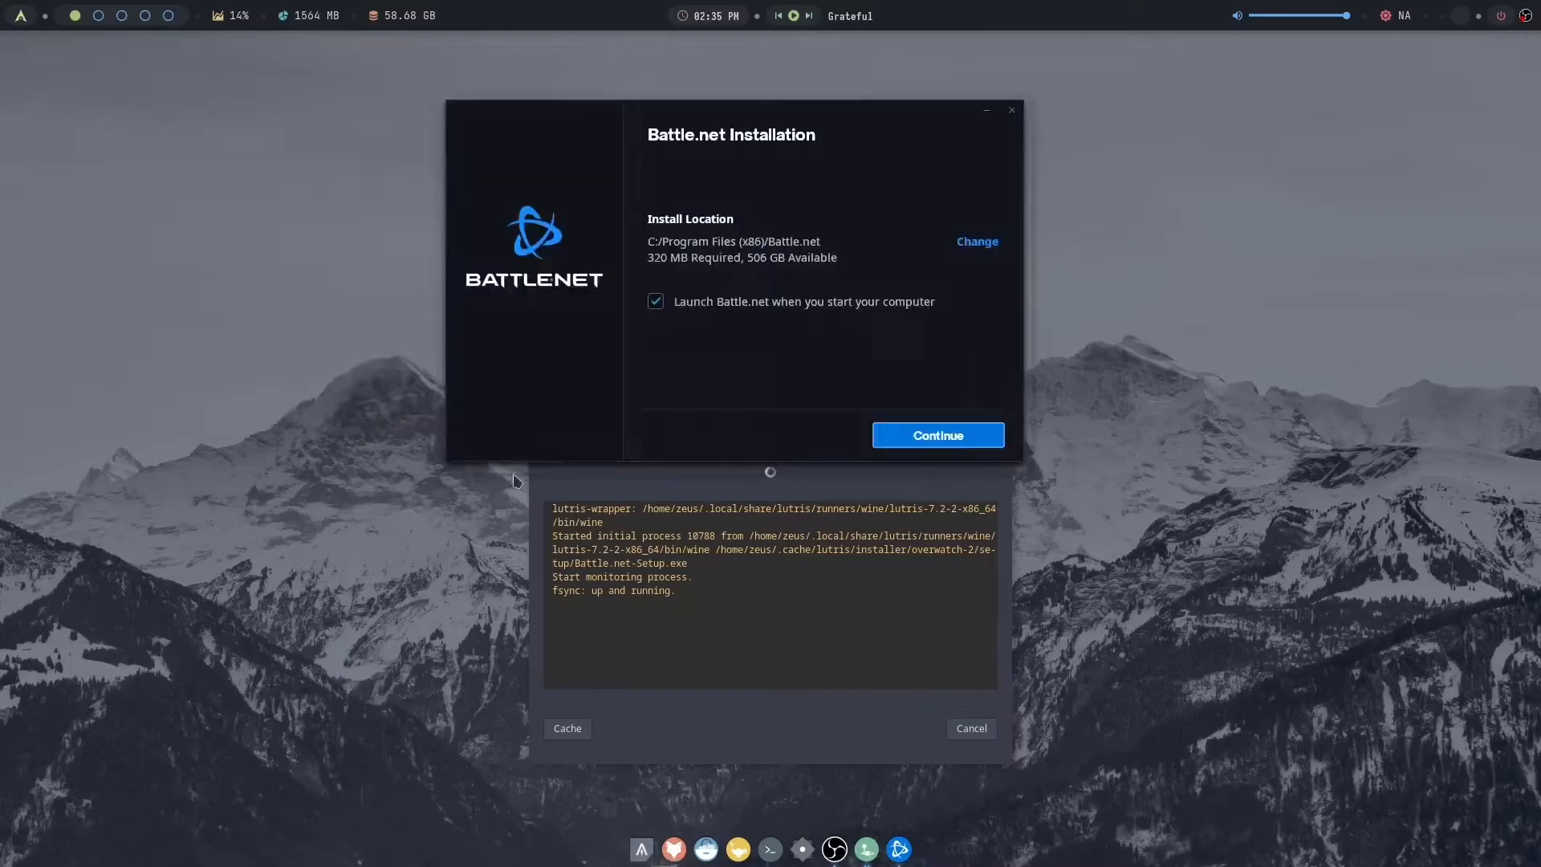
- Install Battle.net in its default location without launch at computer start, and close its login window without signing in
click(751, 306)
click(950, 438)
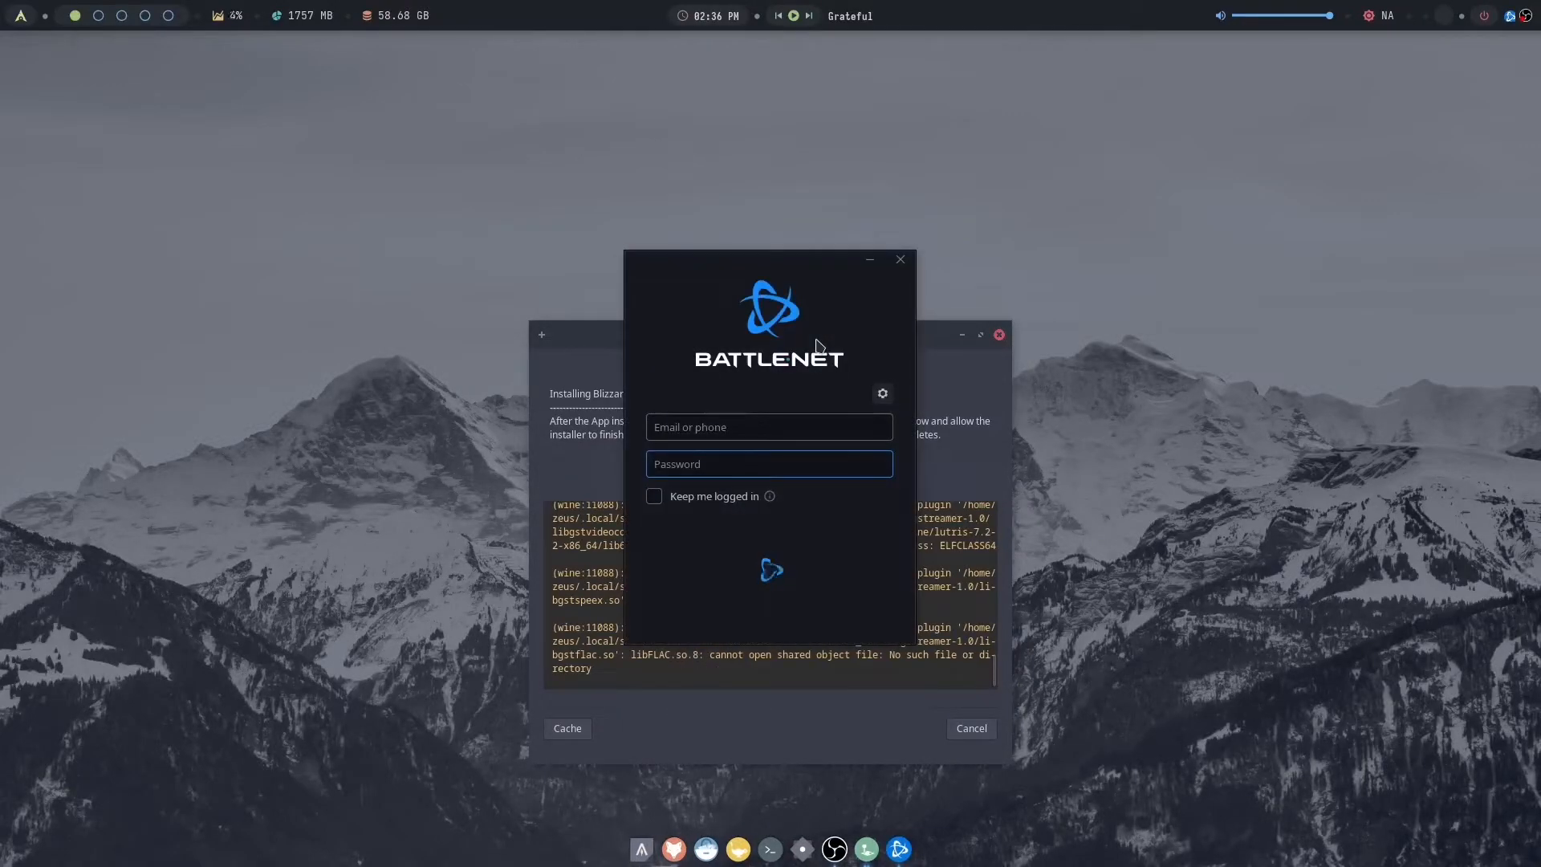
click(900, 260)
drag(550, 421, 957, 435)
click(957, 434)
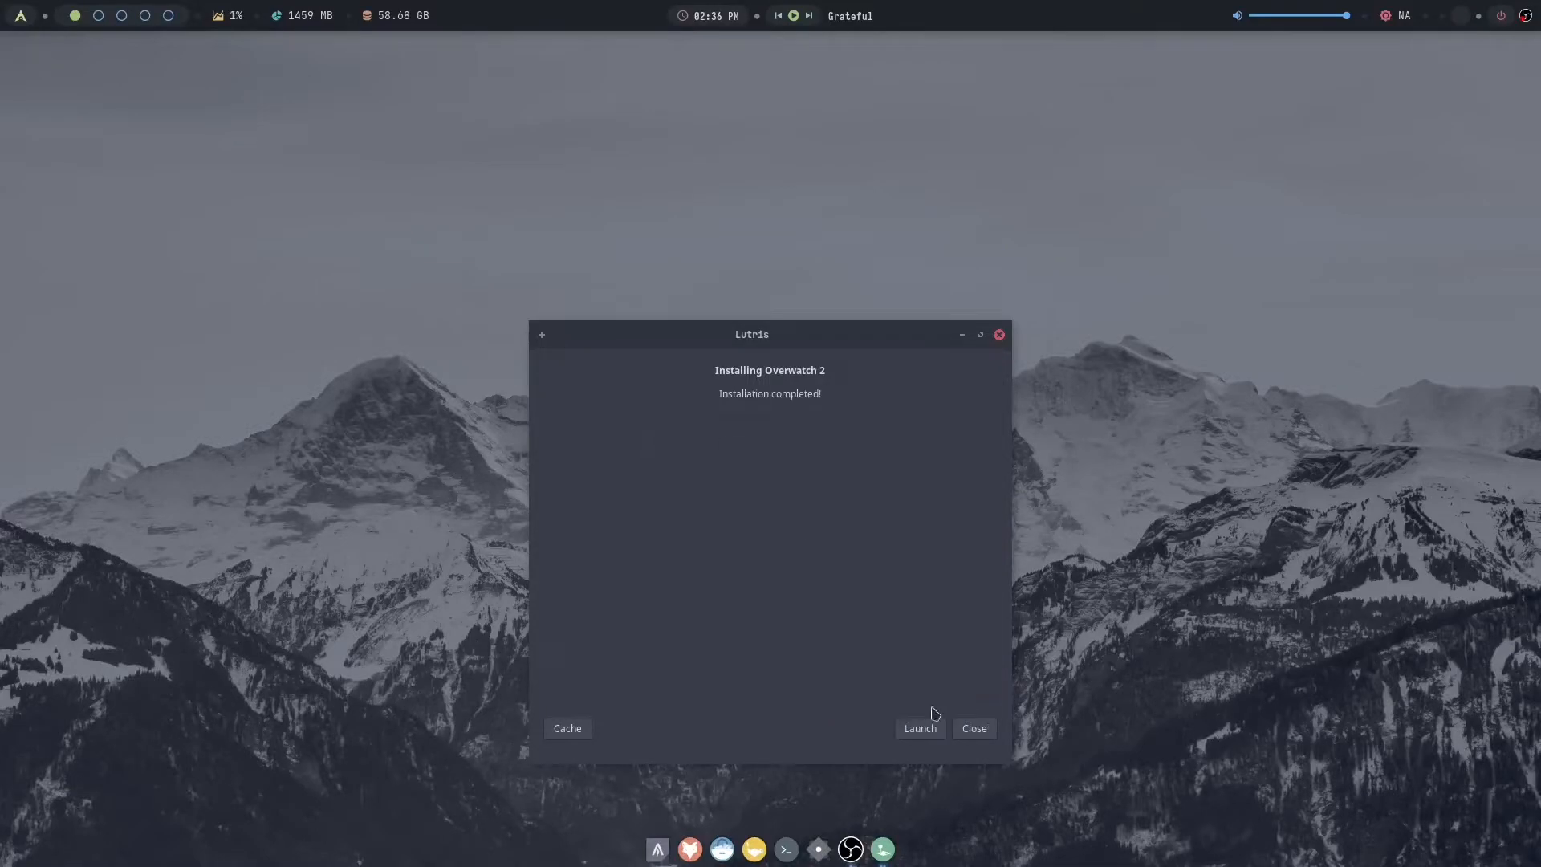
- Close the completed Overwatch 2 installer and reopen the Lutris game library
click(972, 728)
click(888, 846)
click(705, 228)
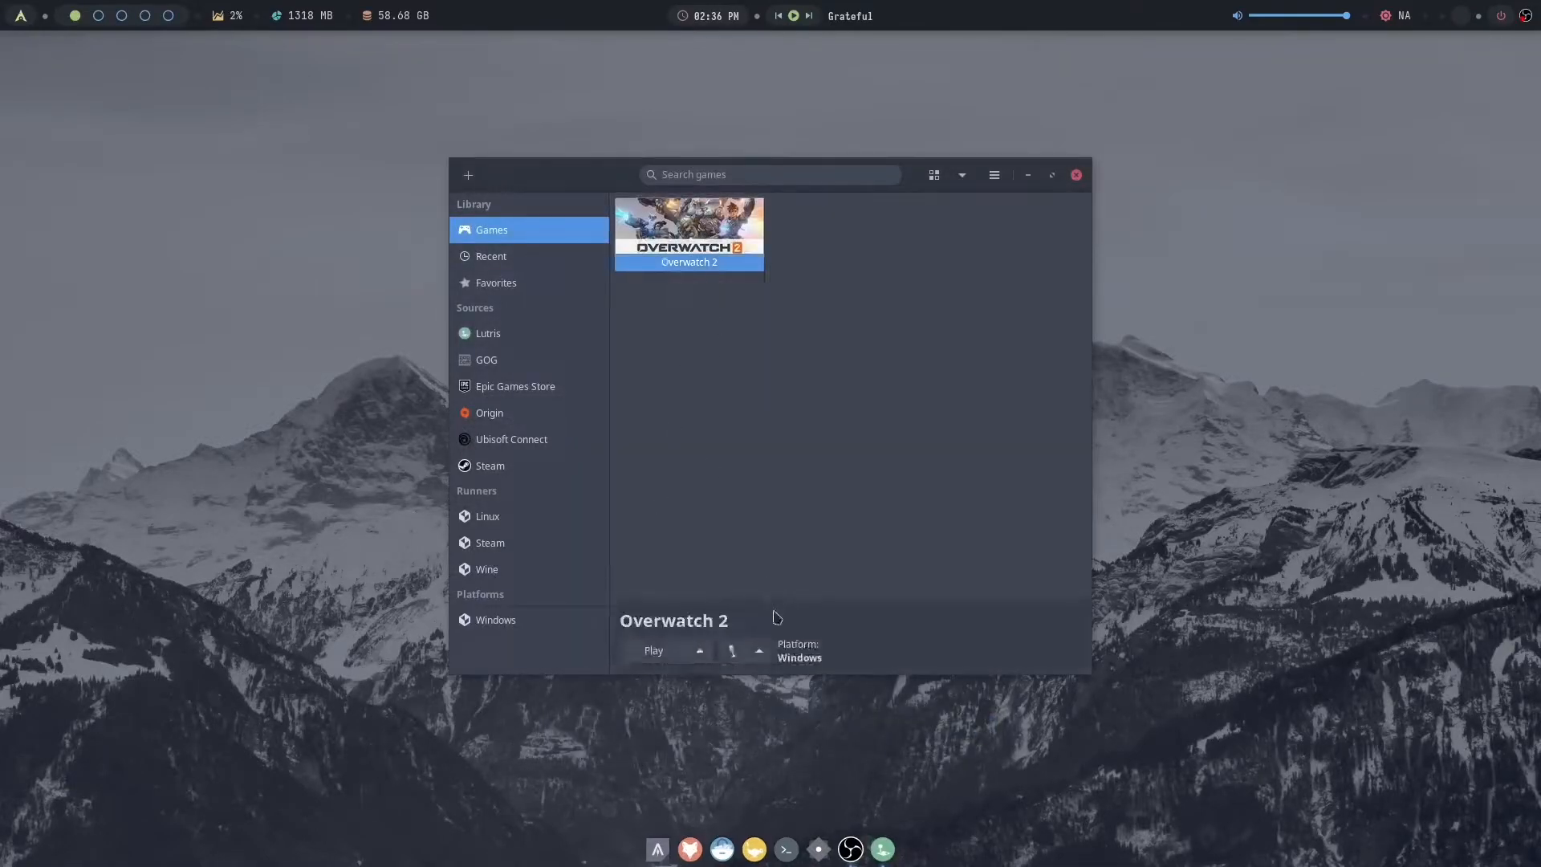
click(1076, 175)
click(885, 848)
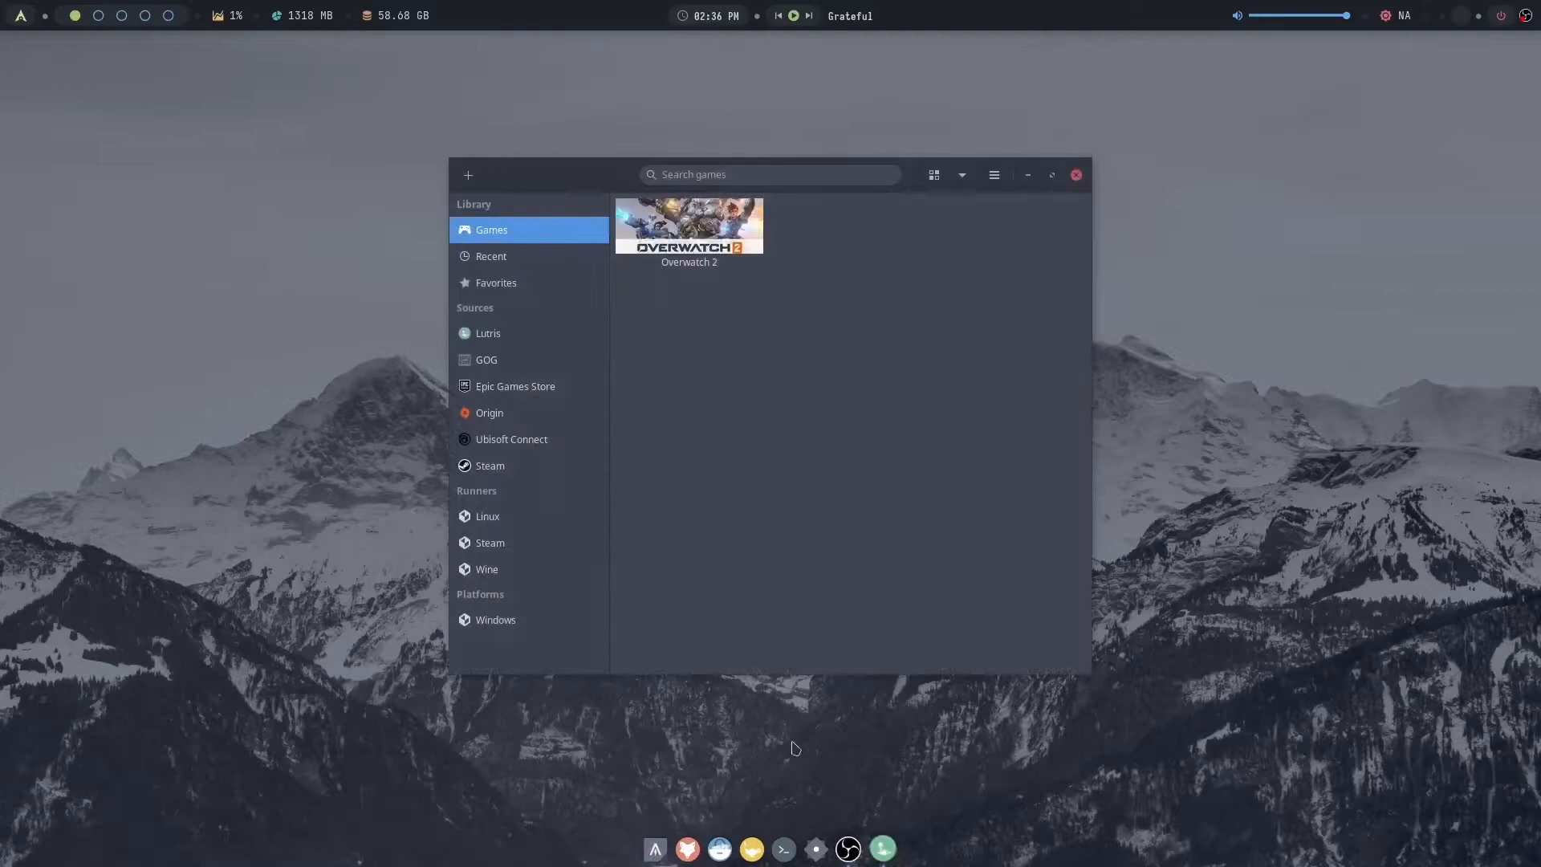
- Review the runner options in the Overwatch 2 configuration and leave it without saving
click(705, 232)
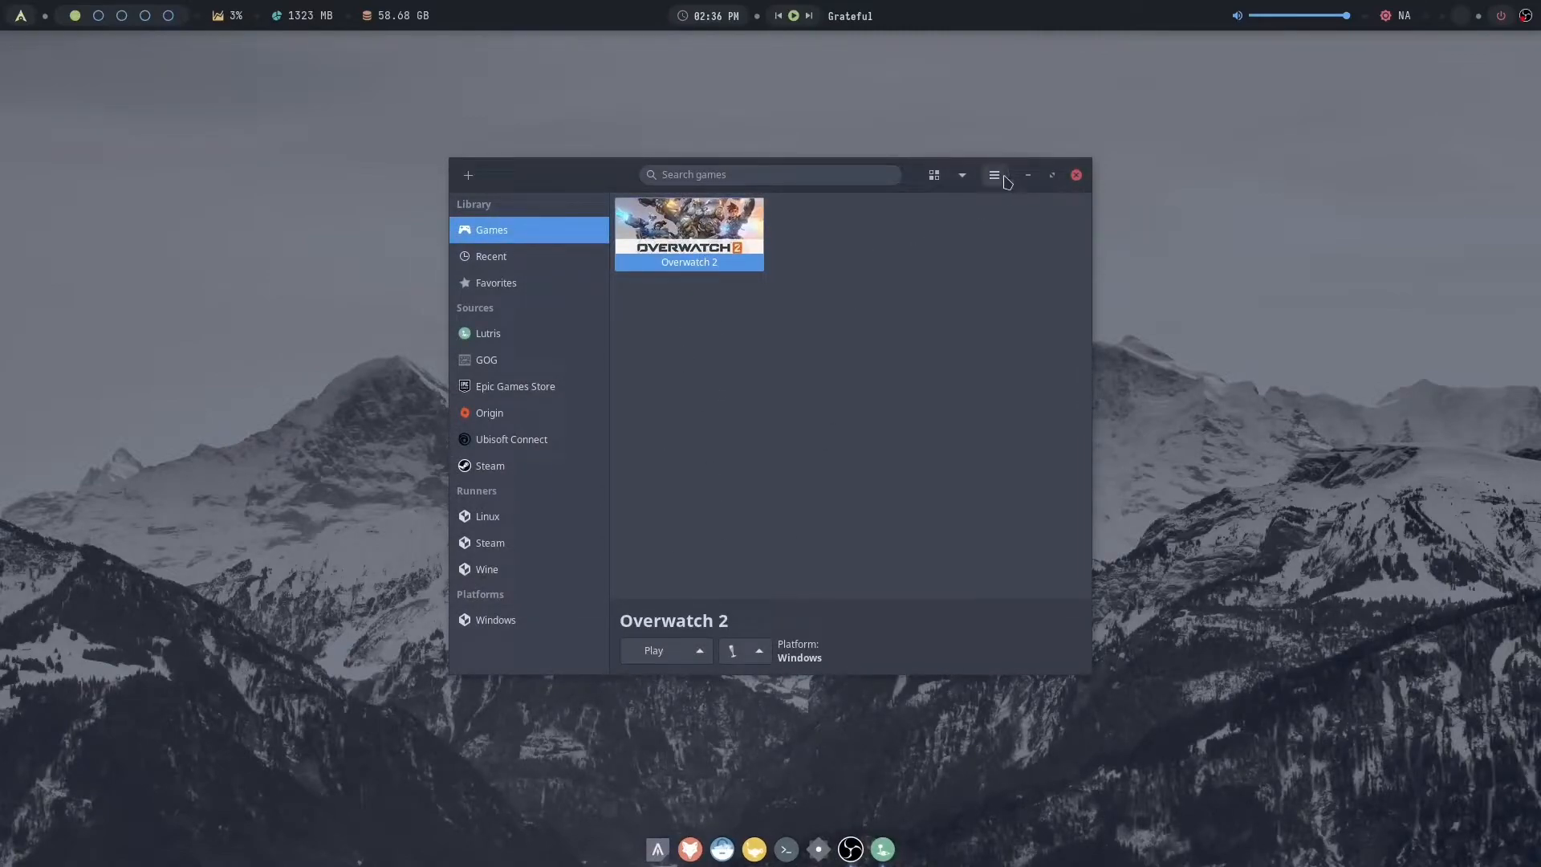
right_click(703, 234)
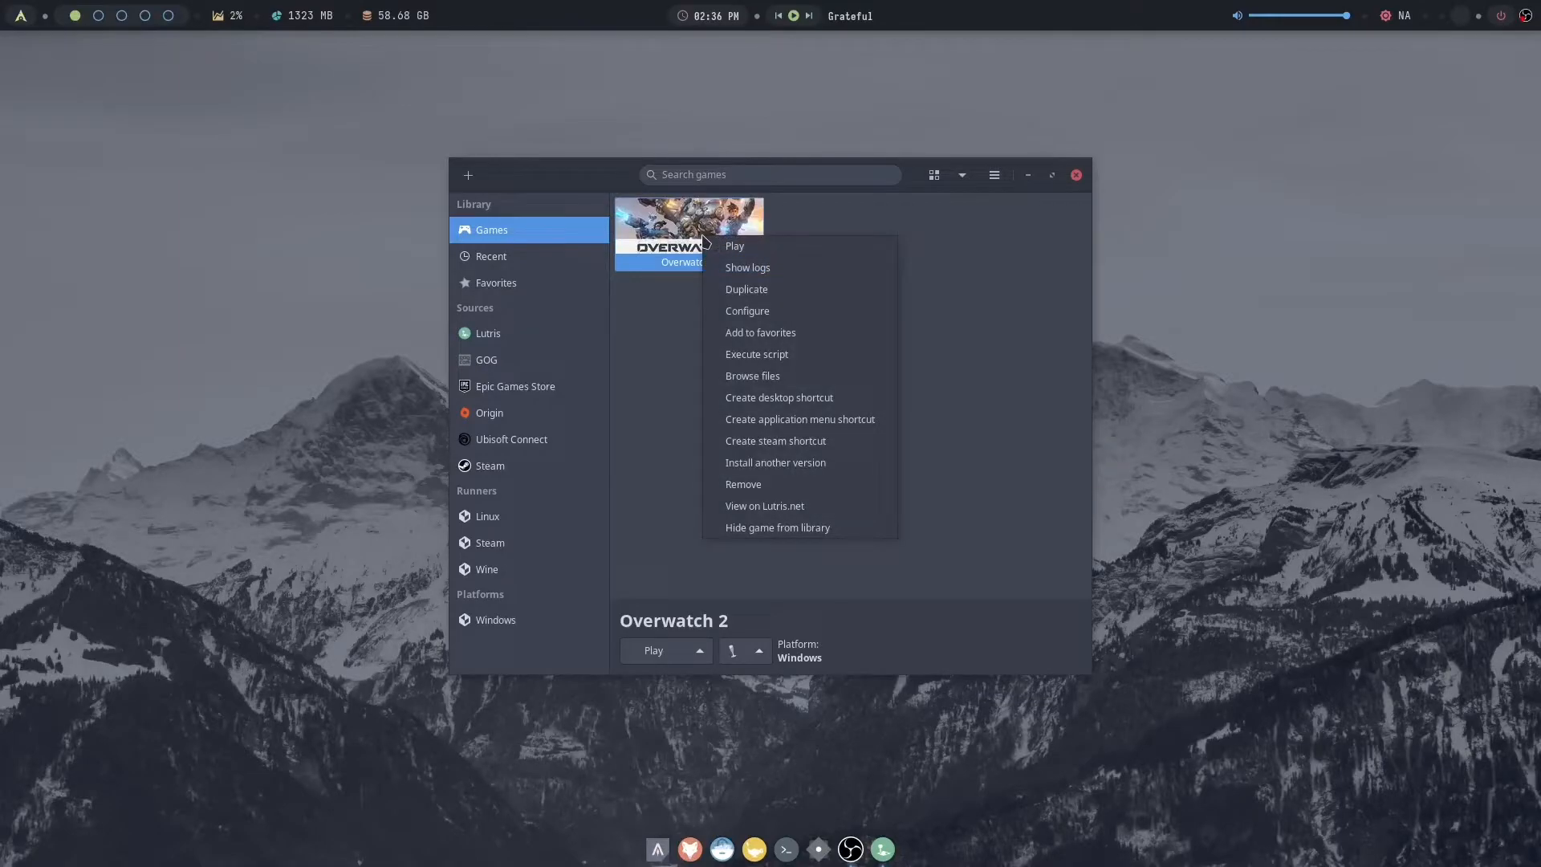
click(776, 313)
click(640, 233)
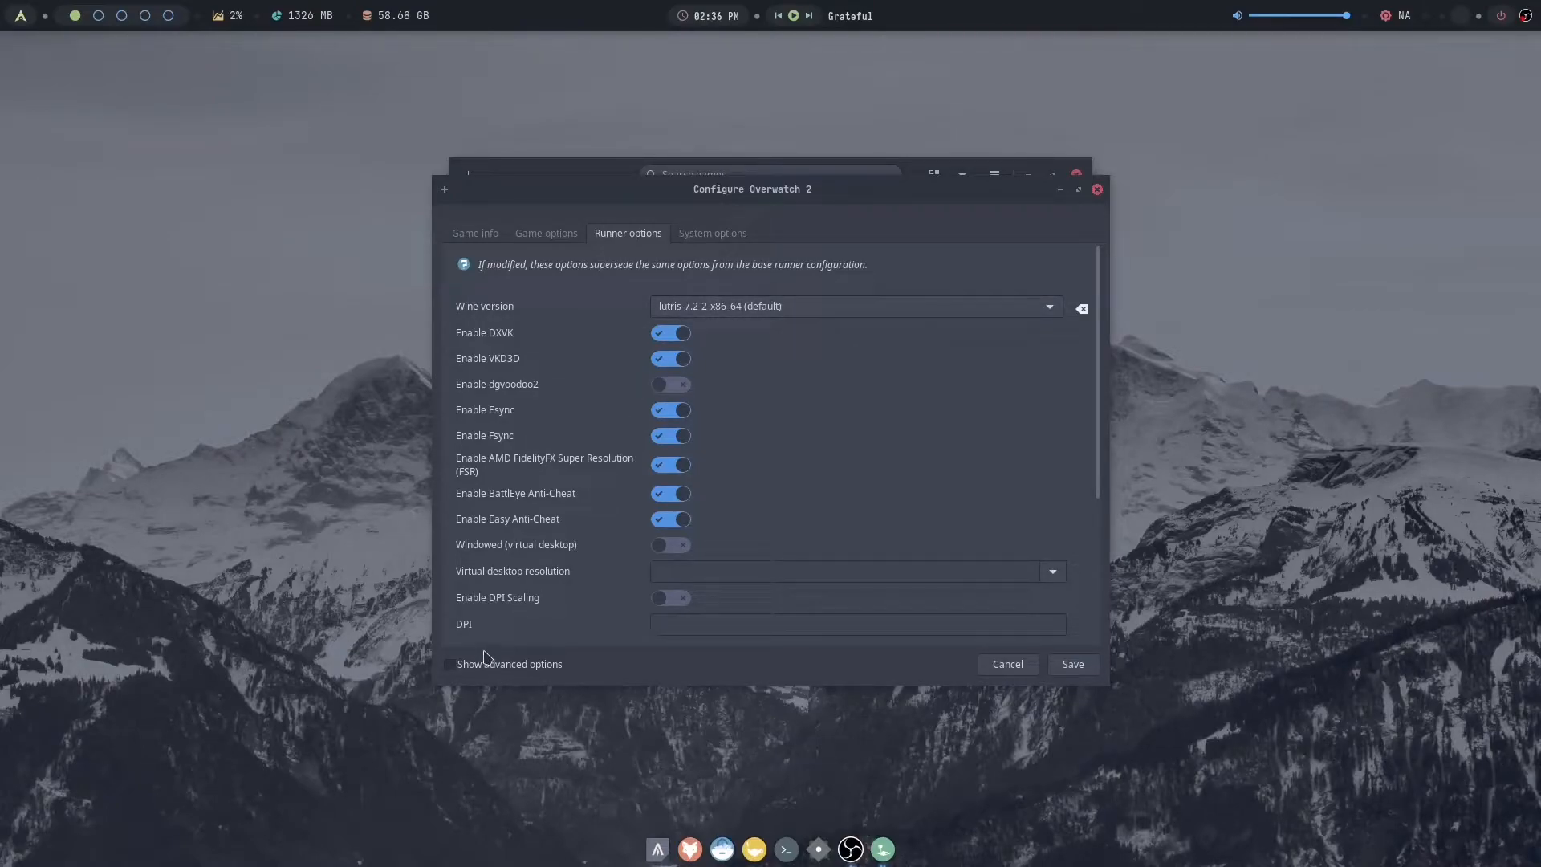
click(1008, 668)
- Open the Wine runner's version manager in the Lutris preferences and uninstall lutris-7.2-2
click(996, 176)
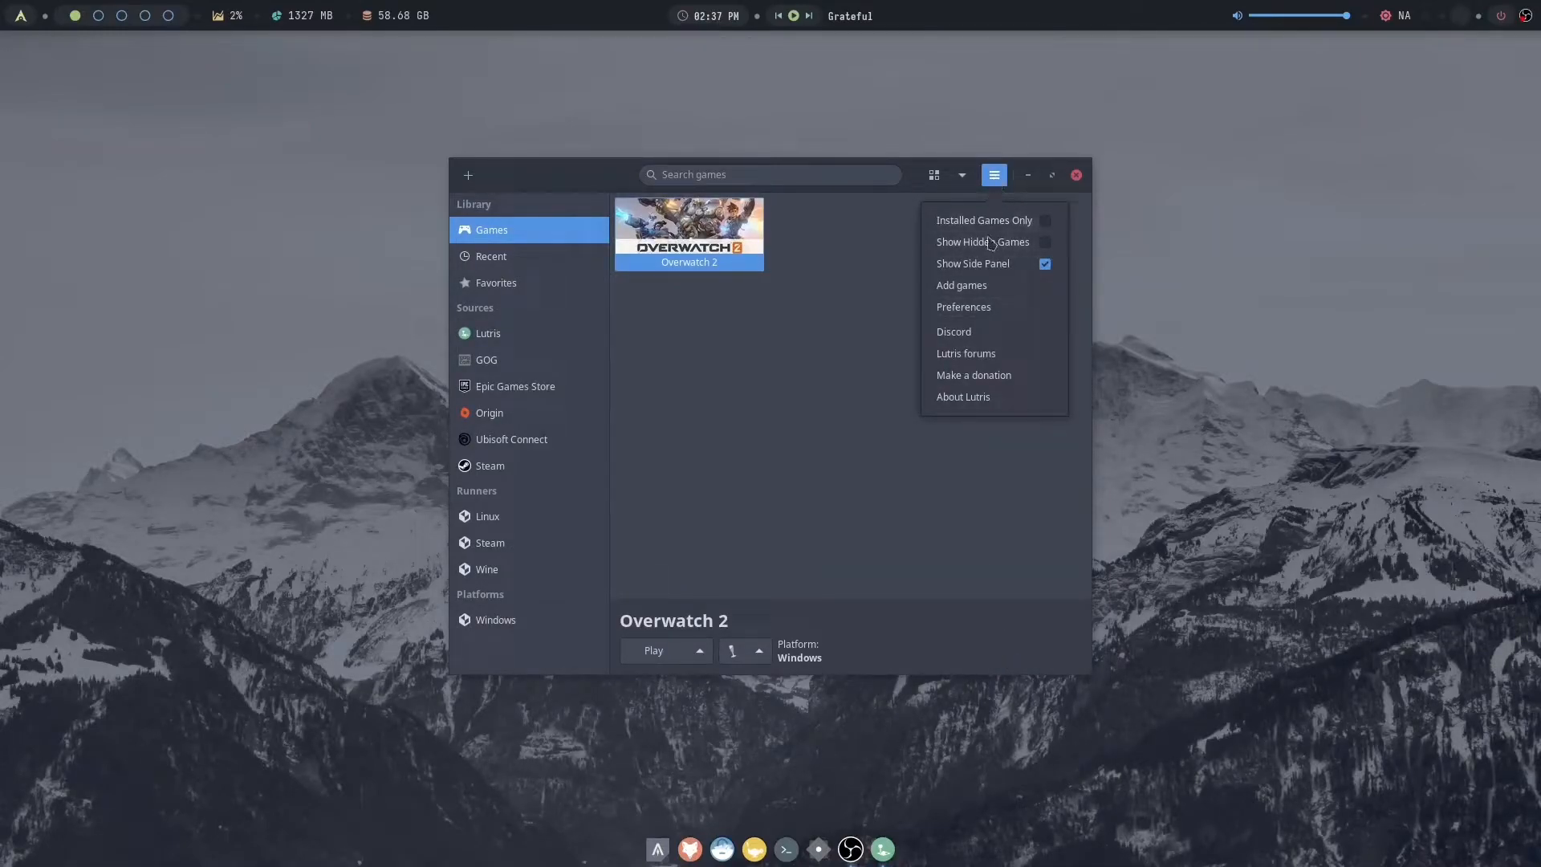
click(967, 306)
click(445, 257)
scroll(1001, 353, down, 20)
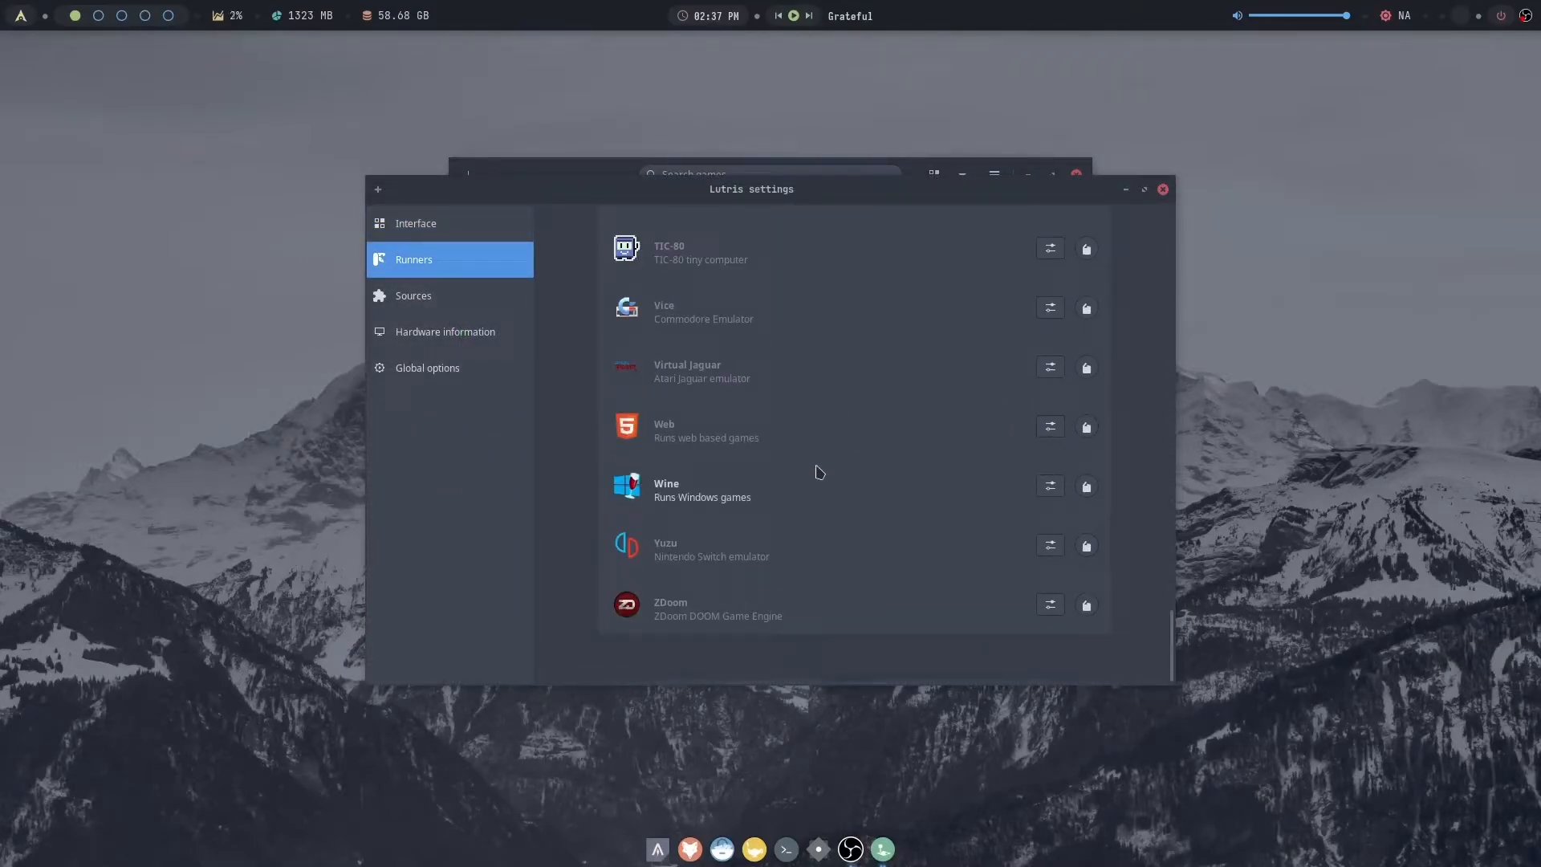
click(1087, 487)
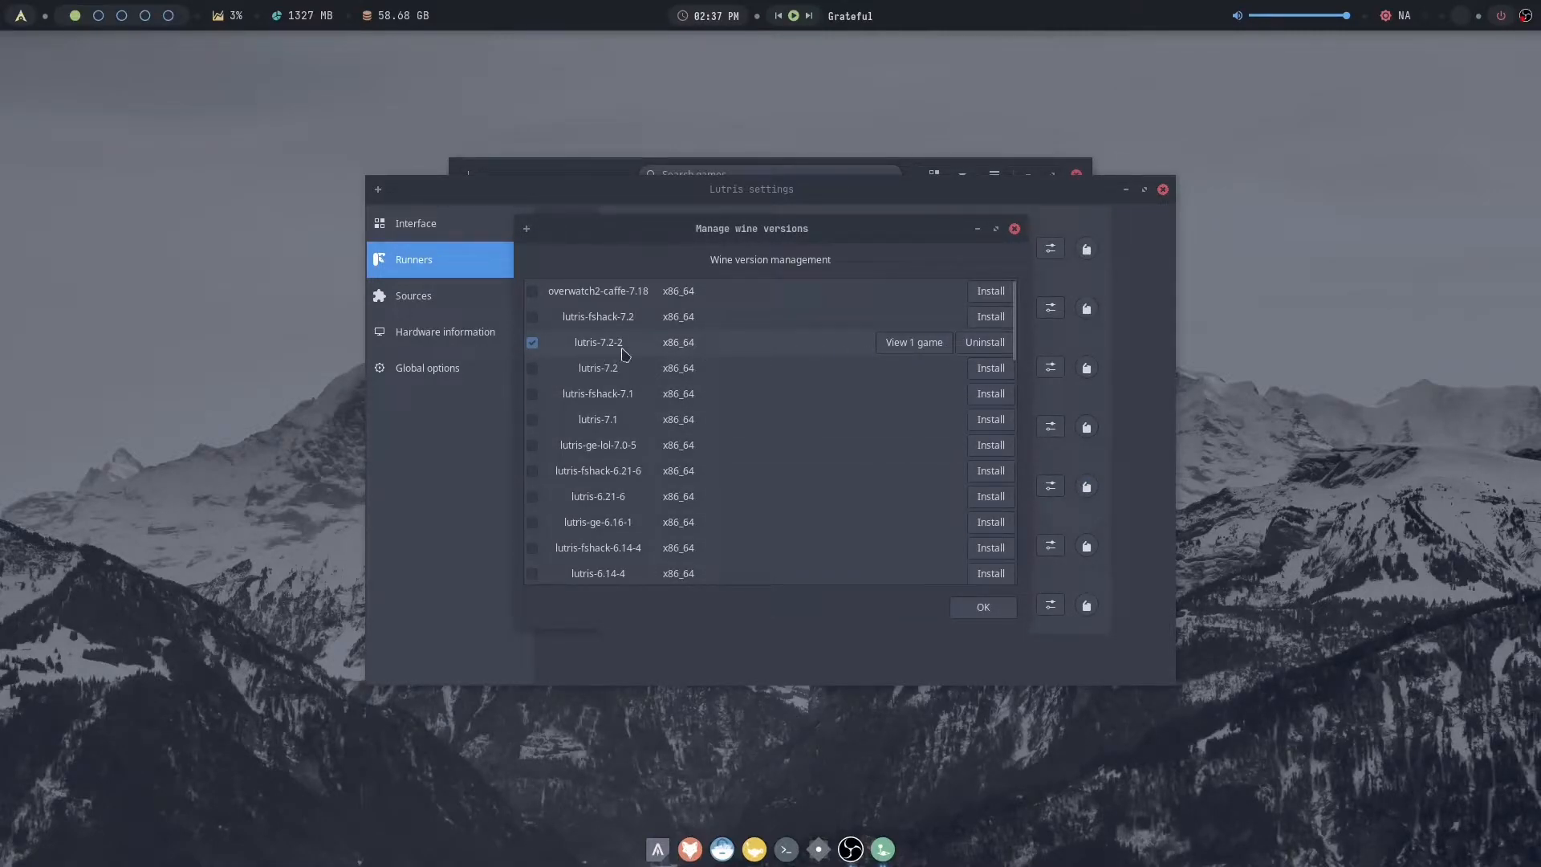
click(985, 343)
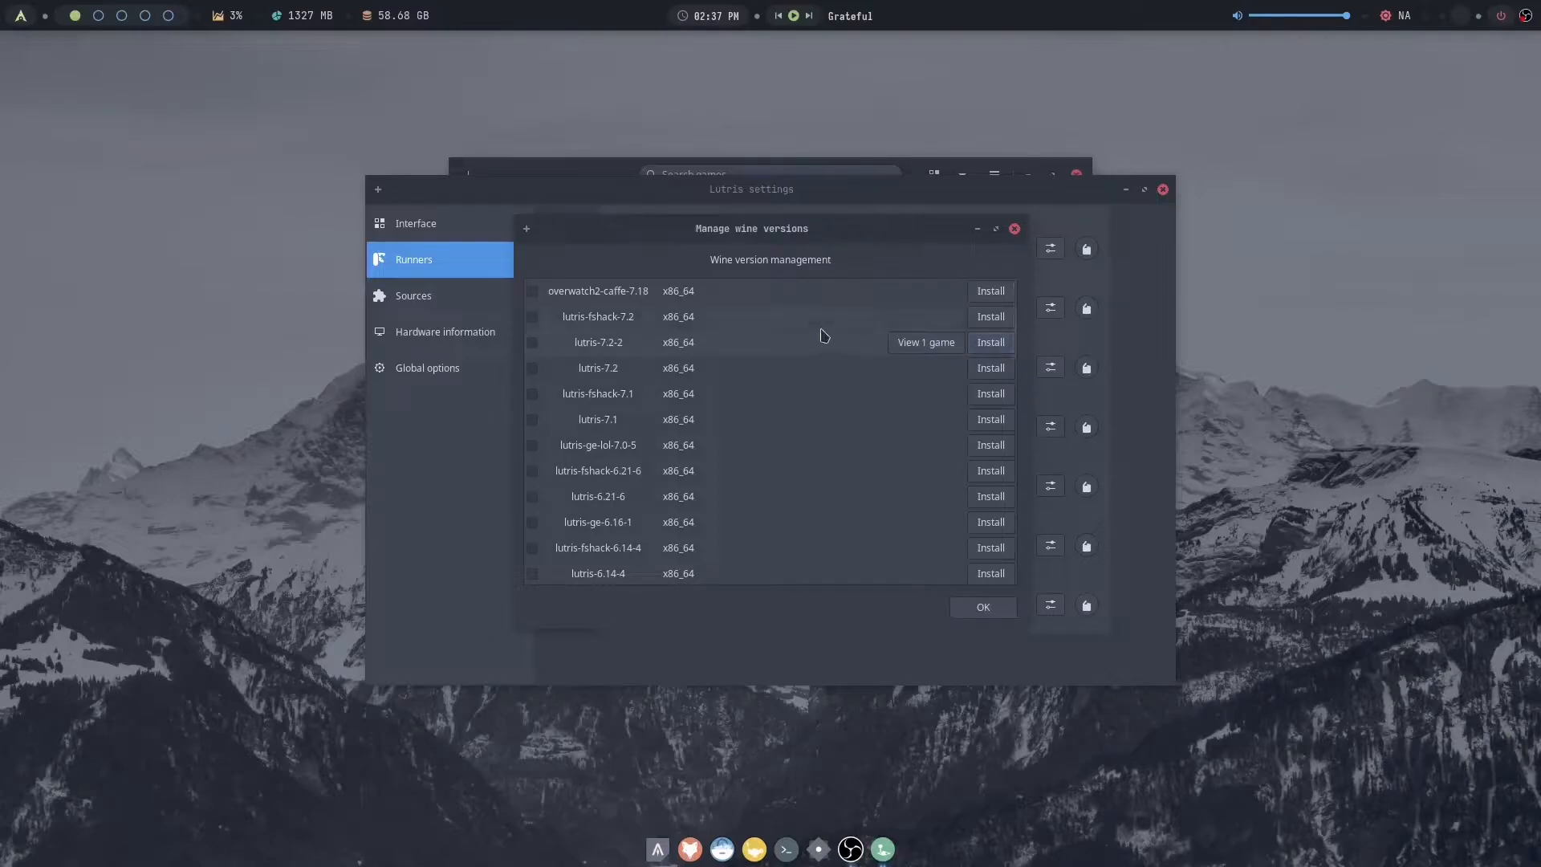
- Install the overwatch2-caffe-7.18 Wine version and close the Lutris settings
click(992, 293)
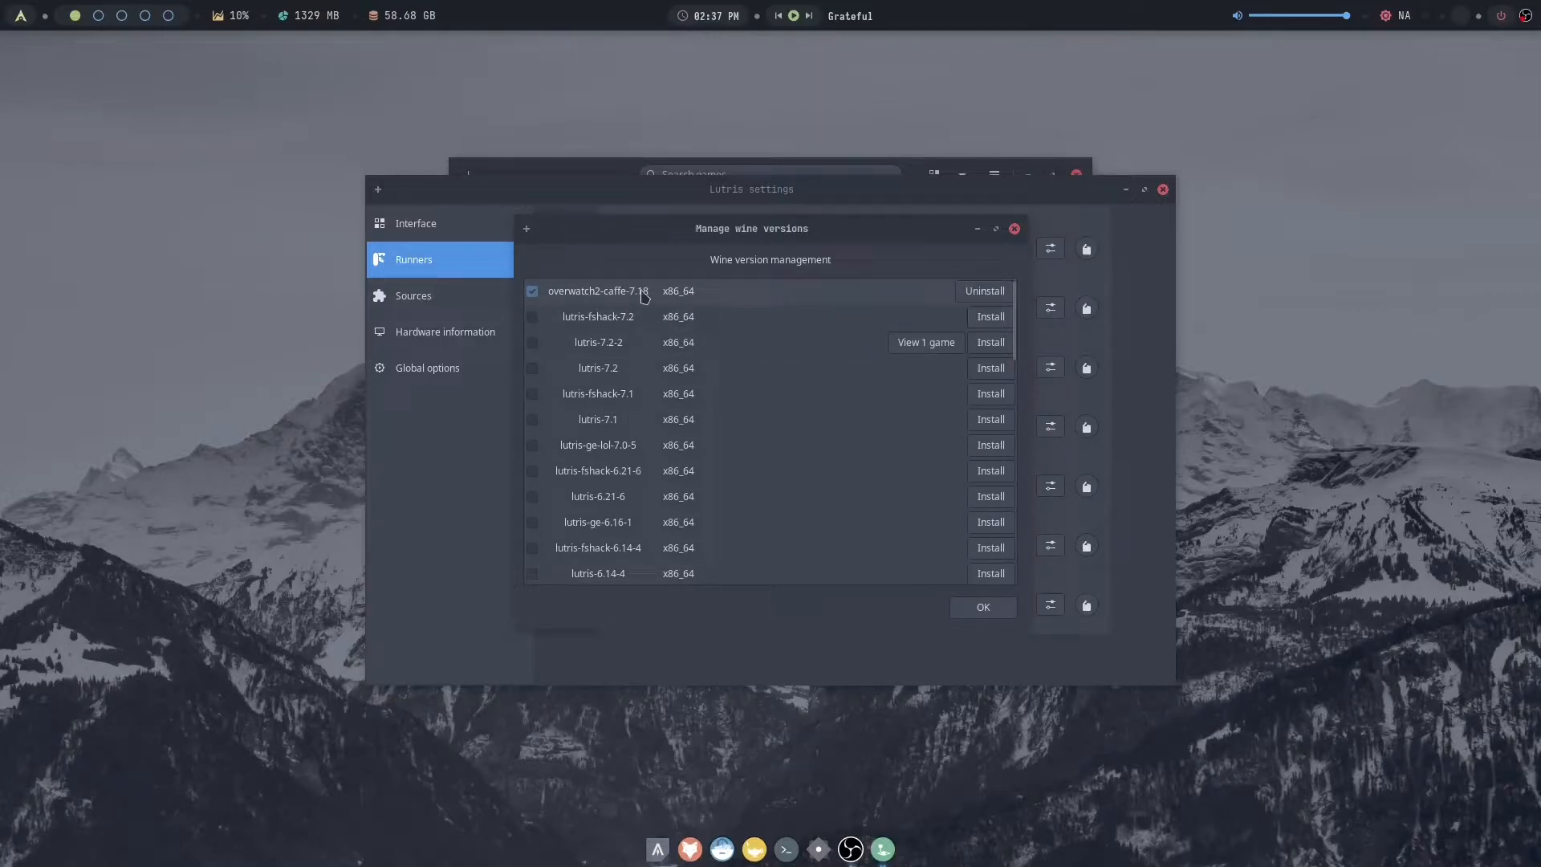
click(985, 607)
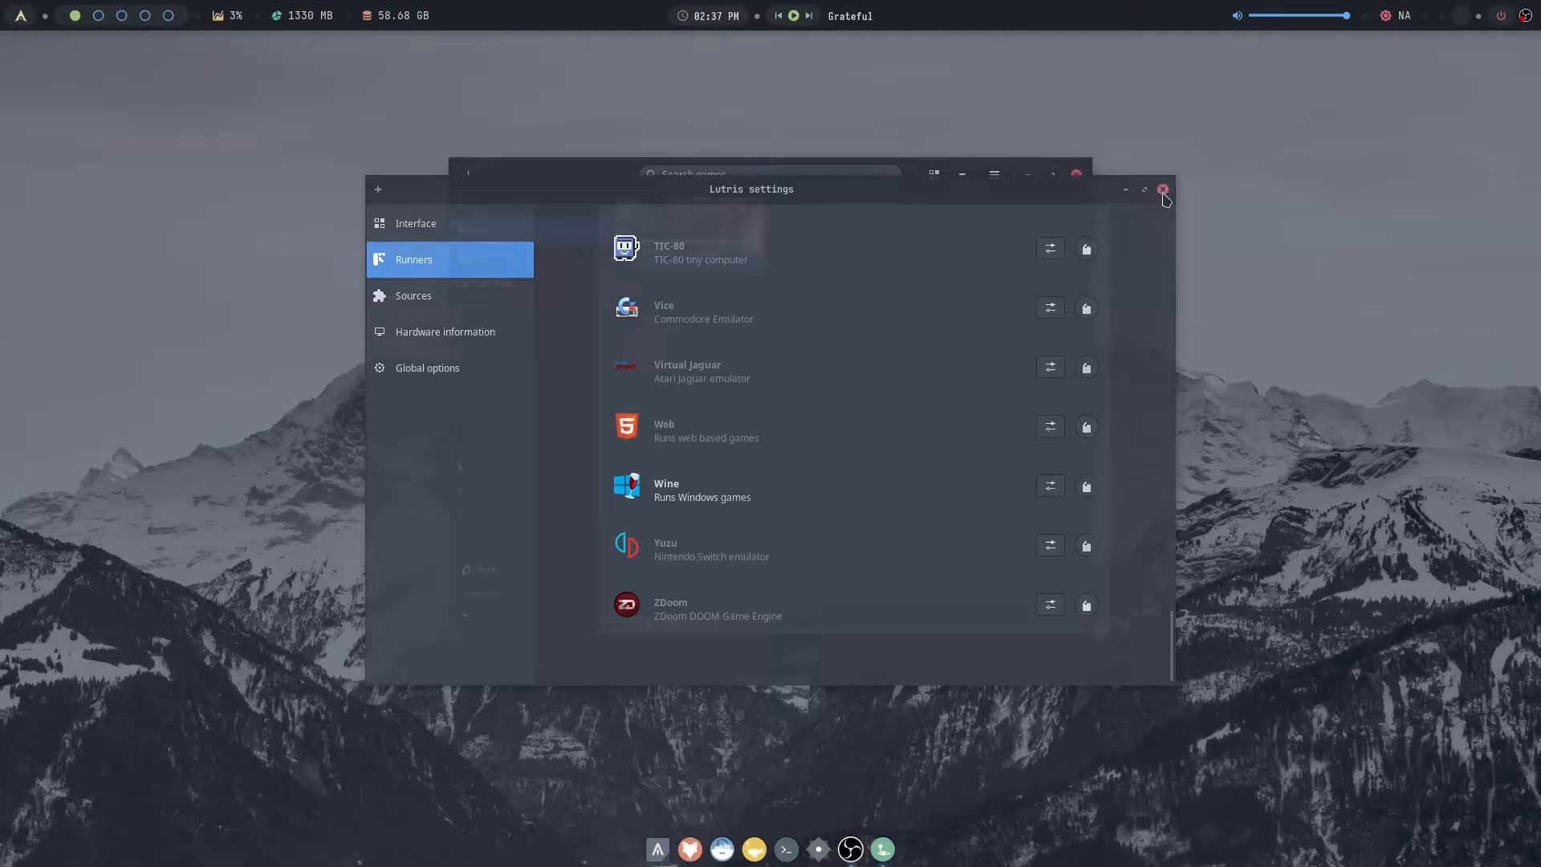
click(1164, 192)
- In the Overwatch 2 runner configuration, select overwatch2-caffe-7.18-x86_64 (default) as the Wine version
right_click(736, 238)
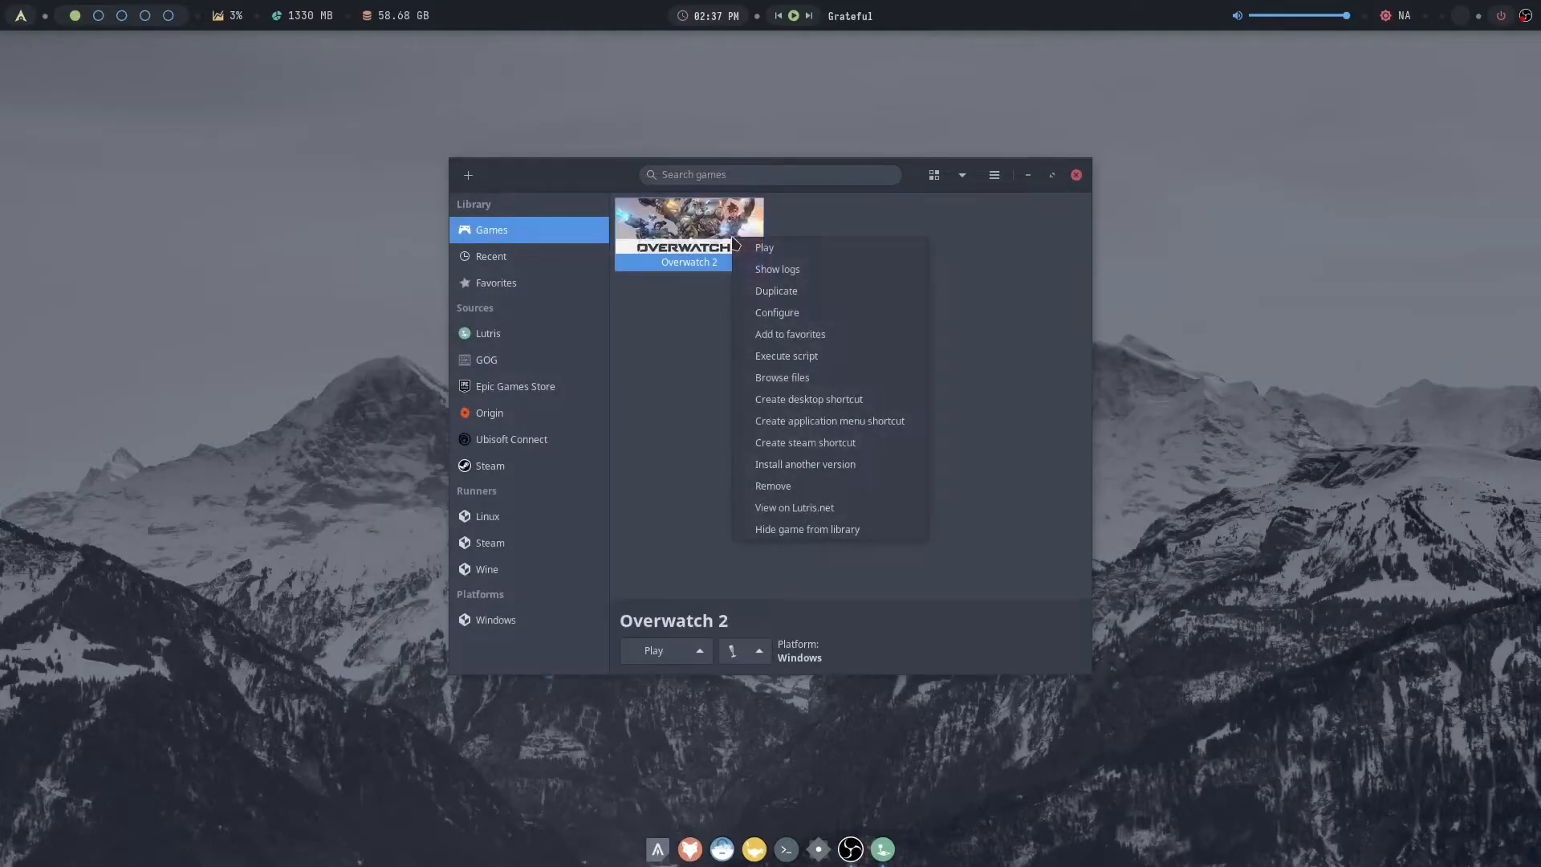
click(795, 322)
click(628, 233)
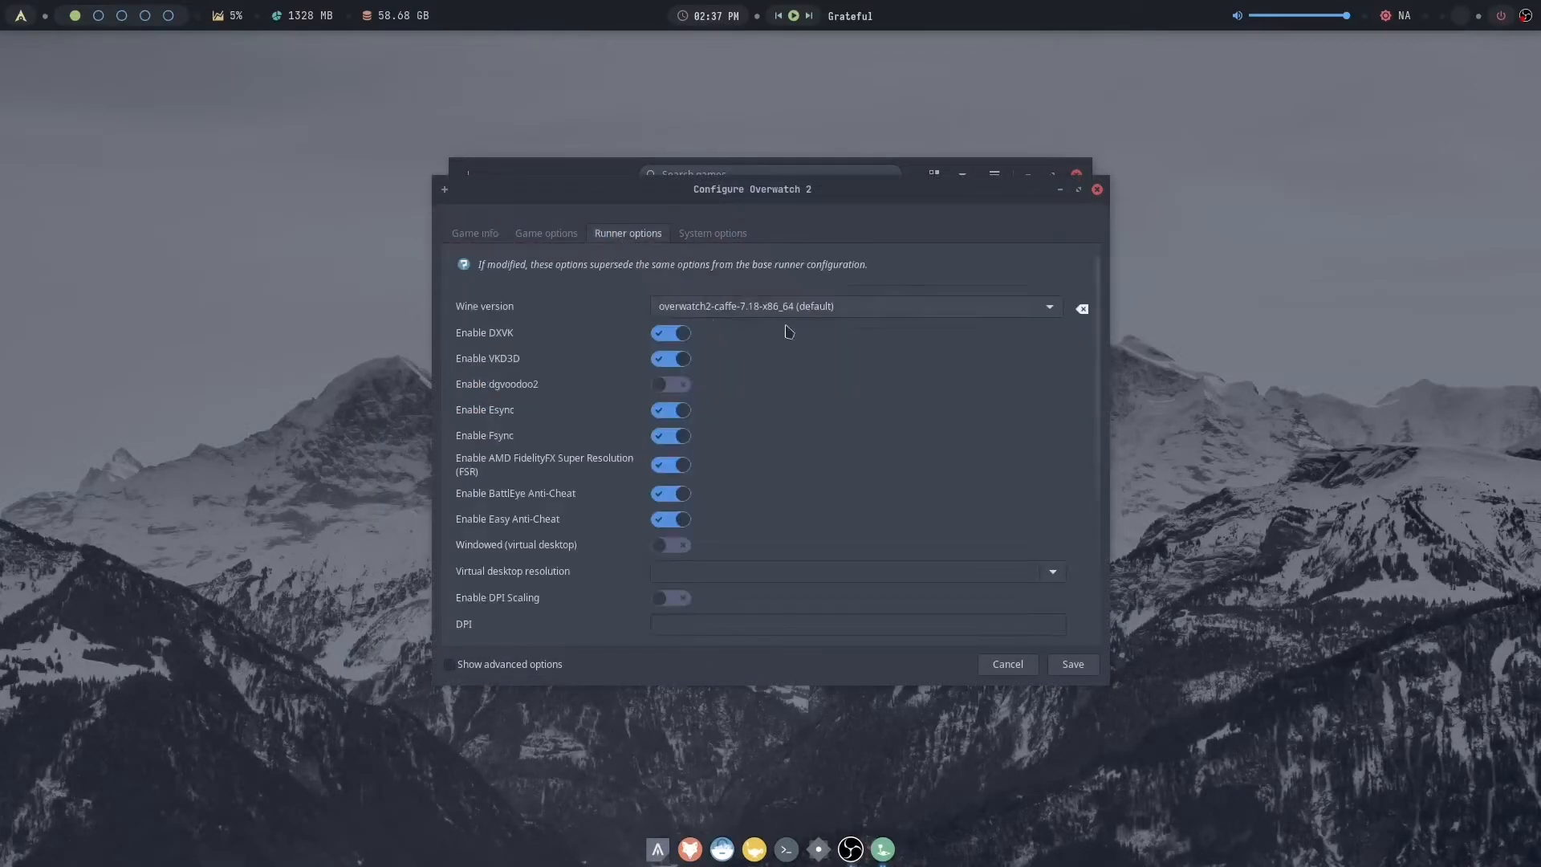
click(866, 312)
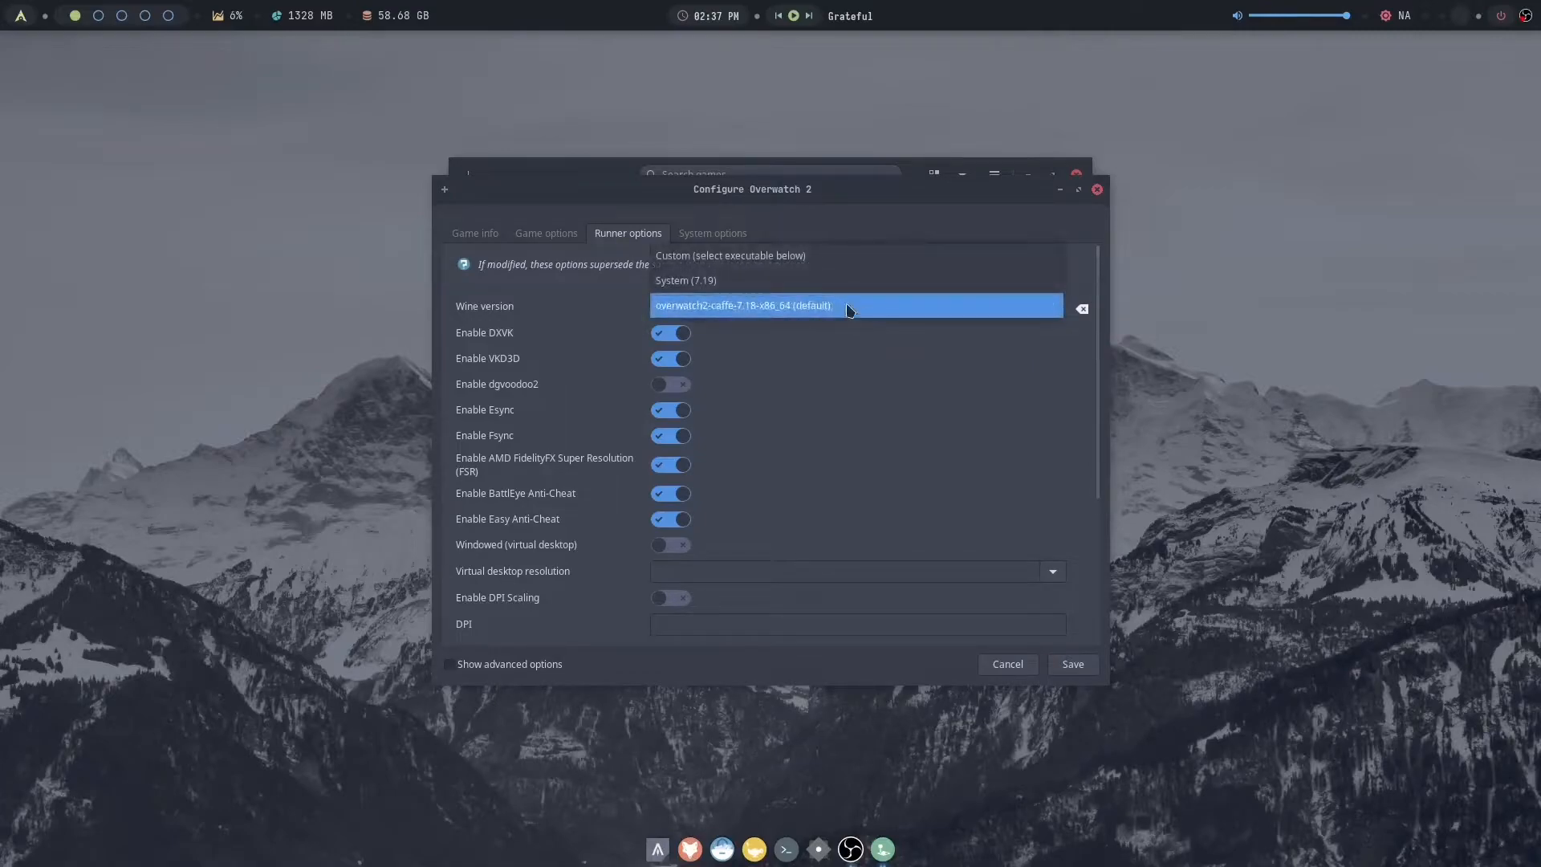
click(802, 307)
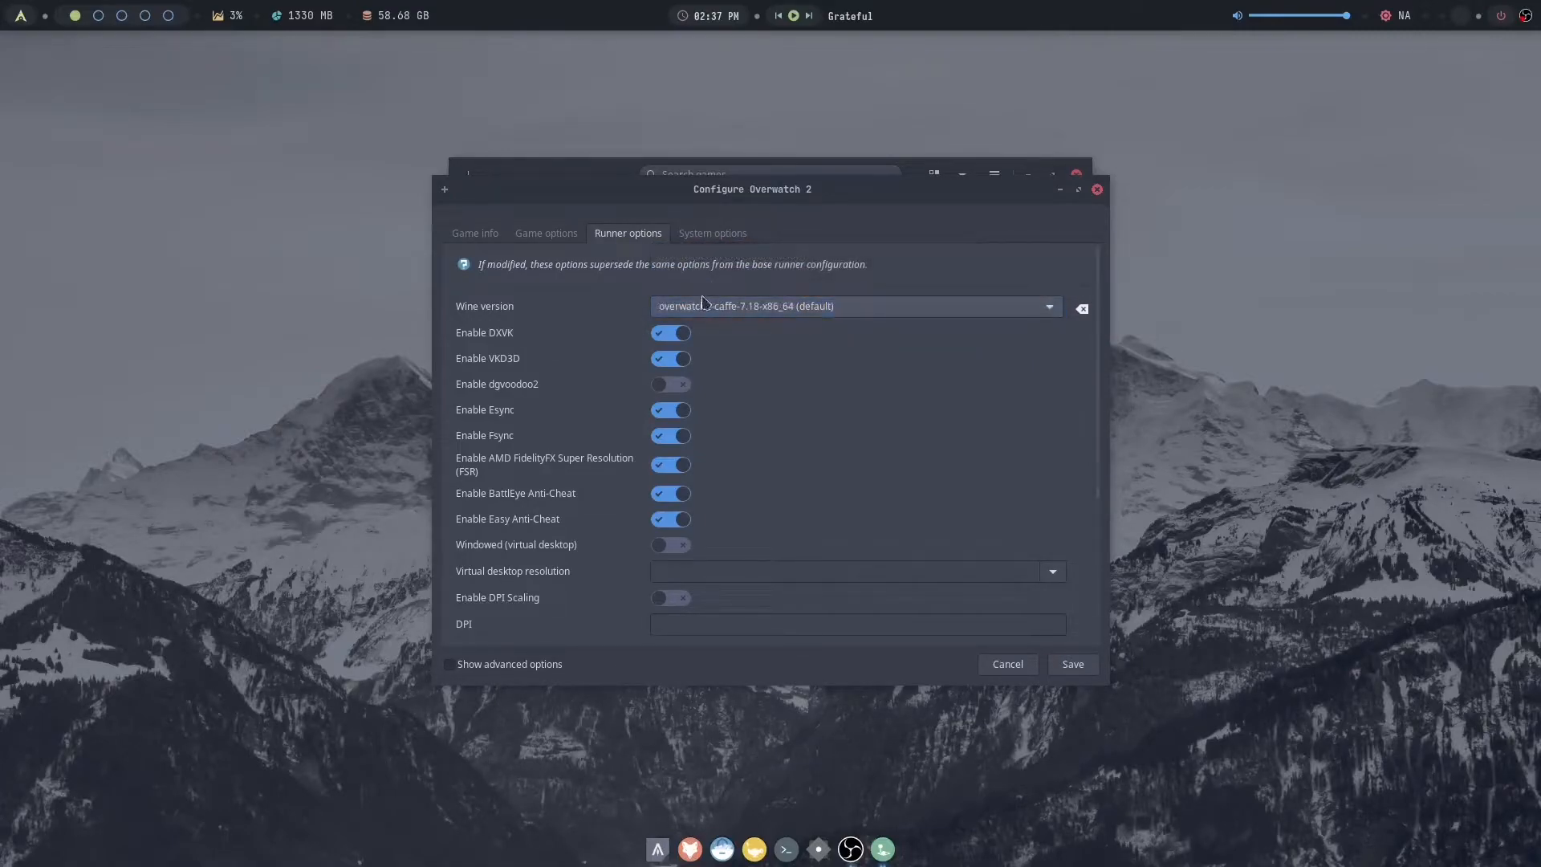
- Show the advanced options, adjust the Overwatch 2 system options and save the configuration
click(490, 663)
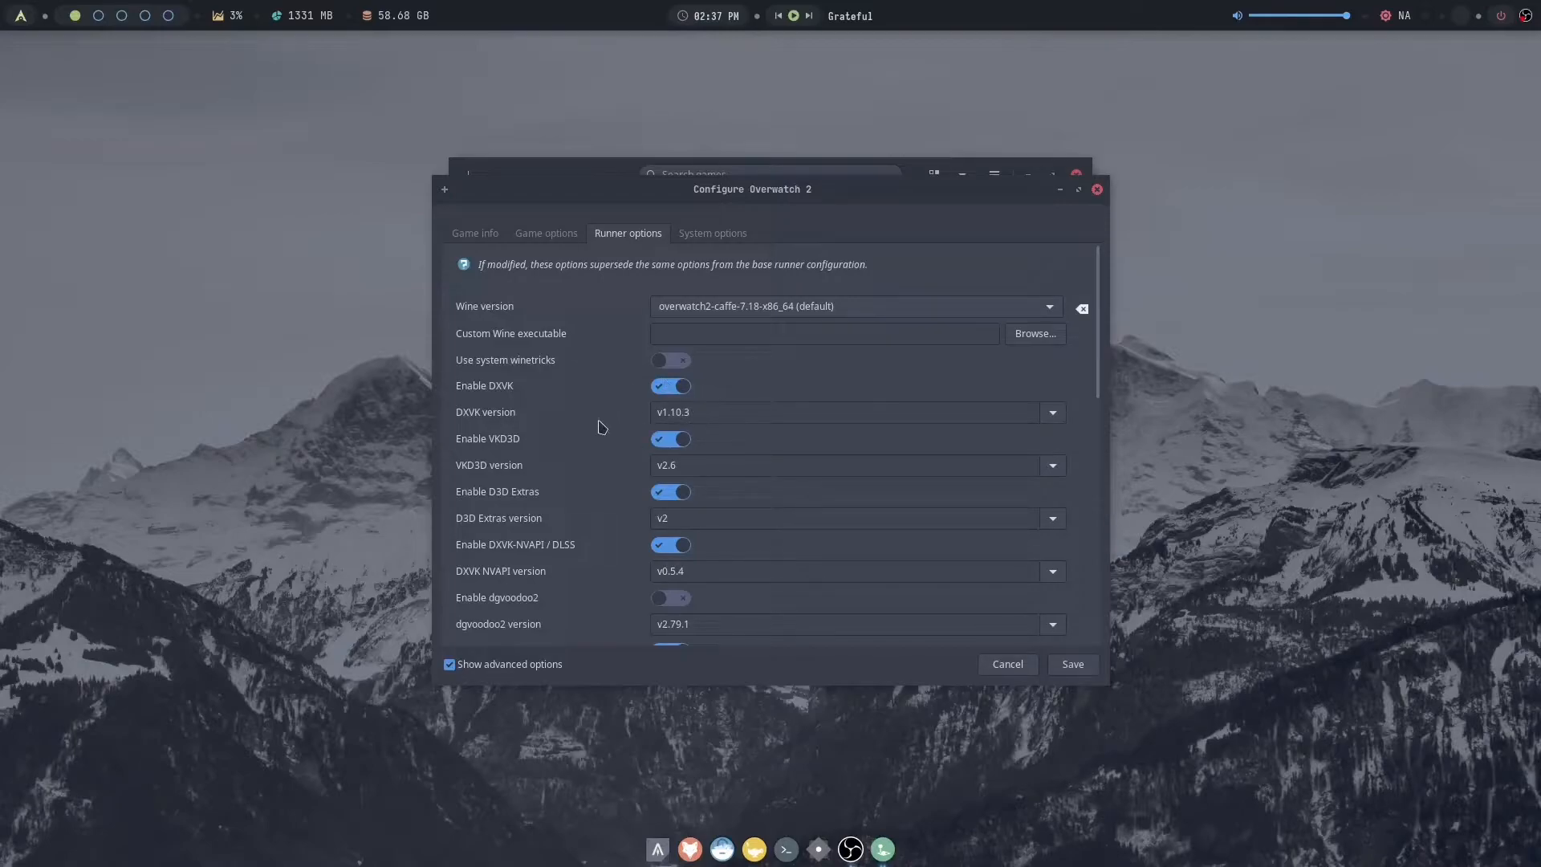
click(714, 234)
drag(1096, 301, 1085, 613)
scroll(1043, 481, up, 10)
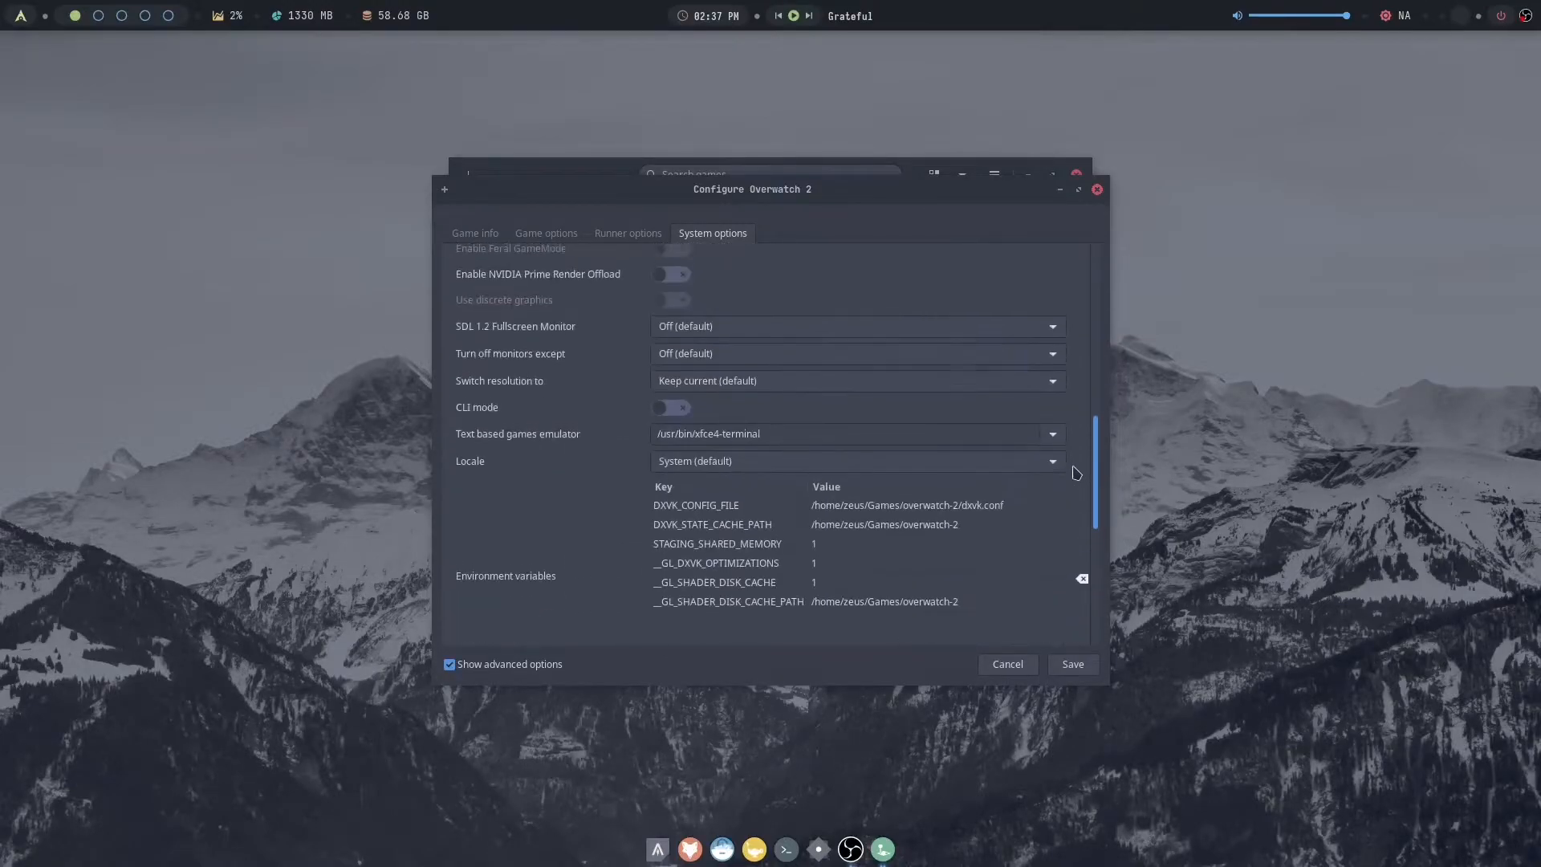
click(671, 411)
click(1073, 665)
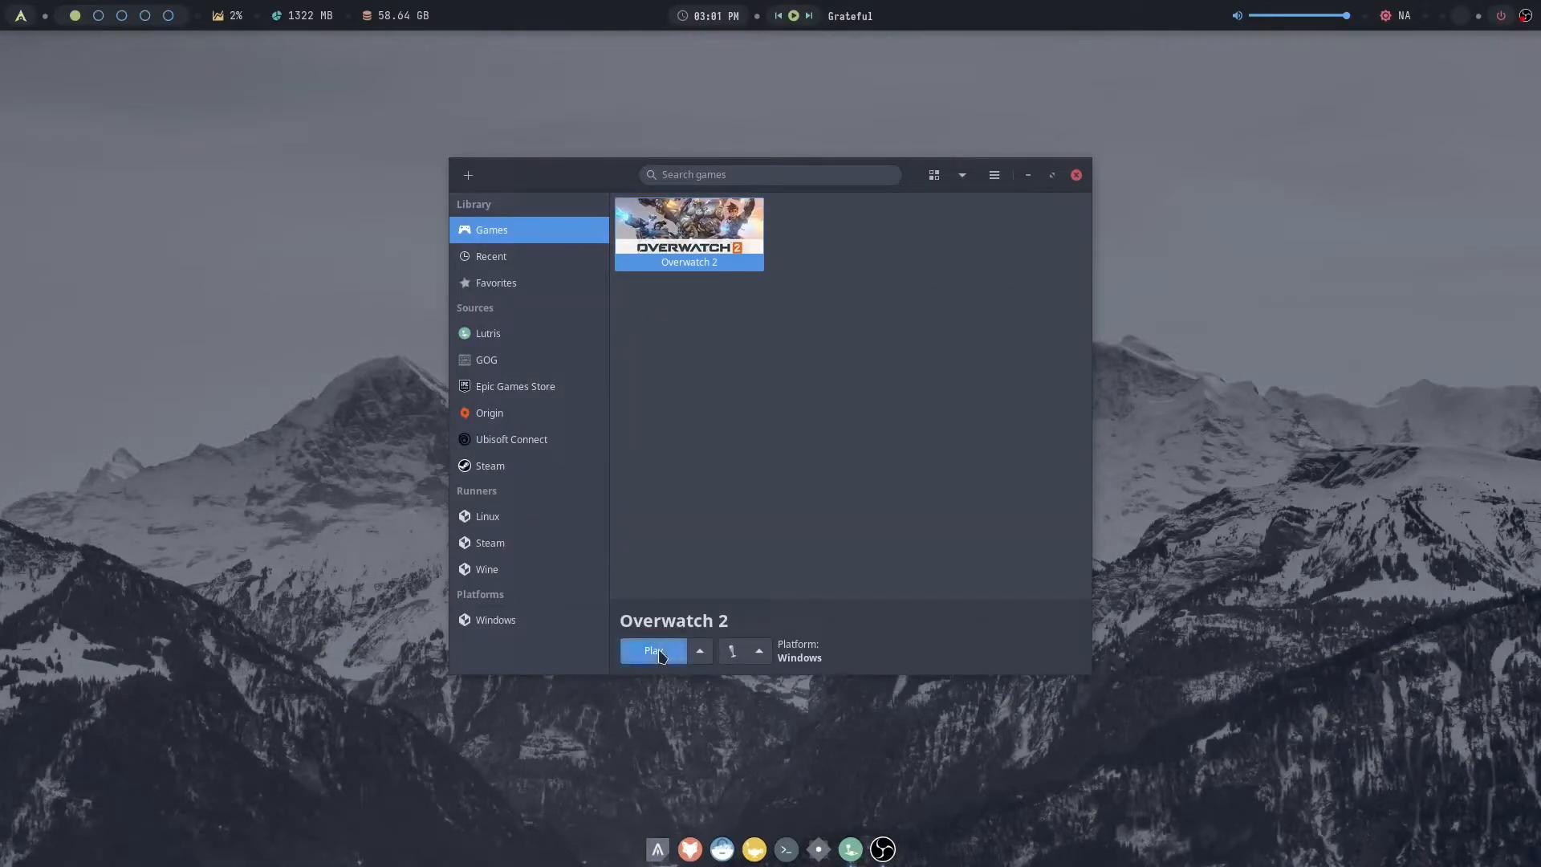
- Launch Overwatch 2 from the Lutris library and sign in to Battle.net
click(661, 656)
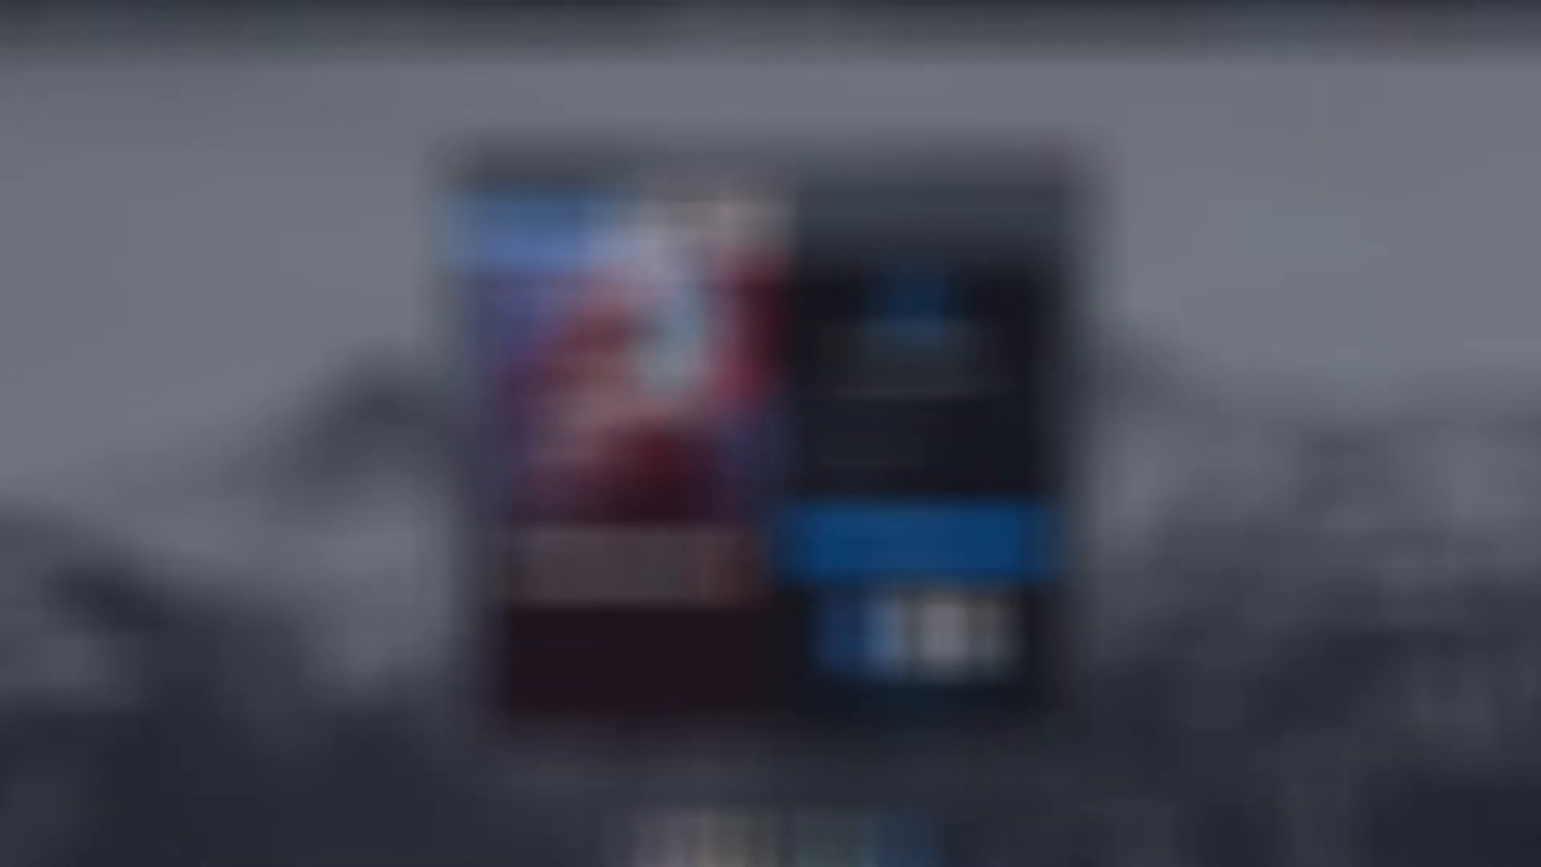
key(Return)
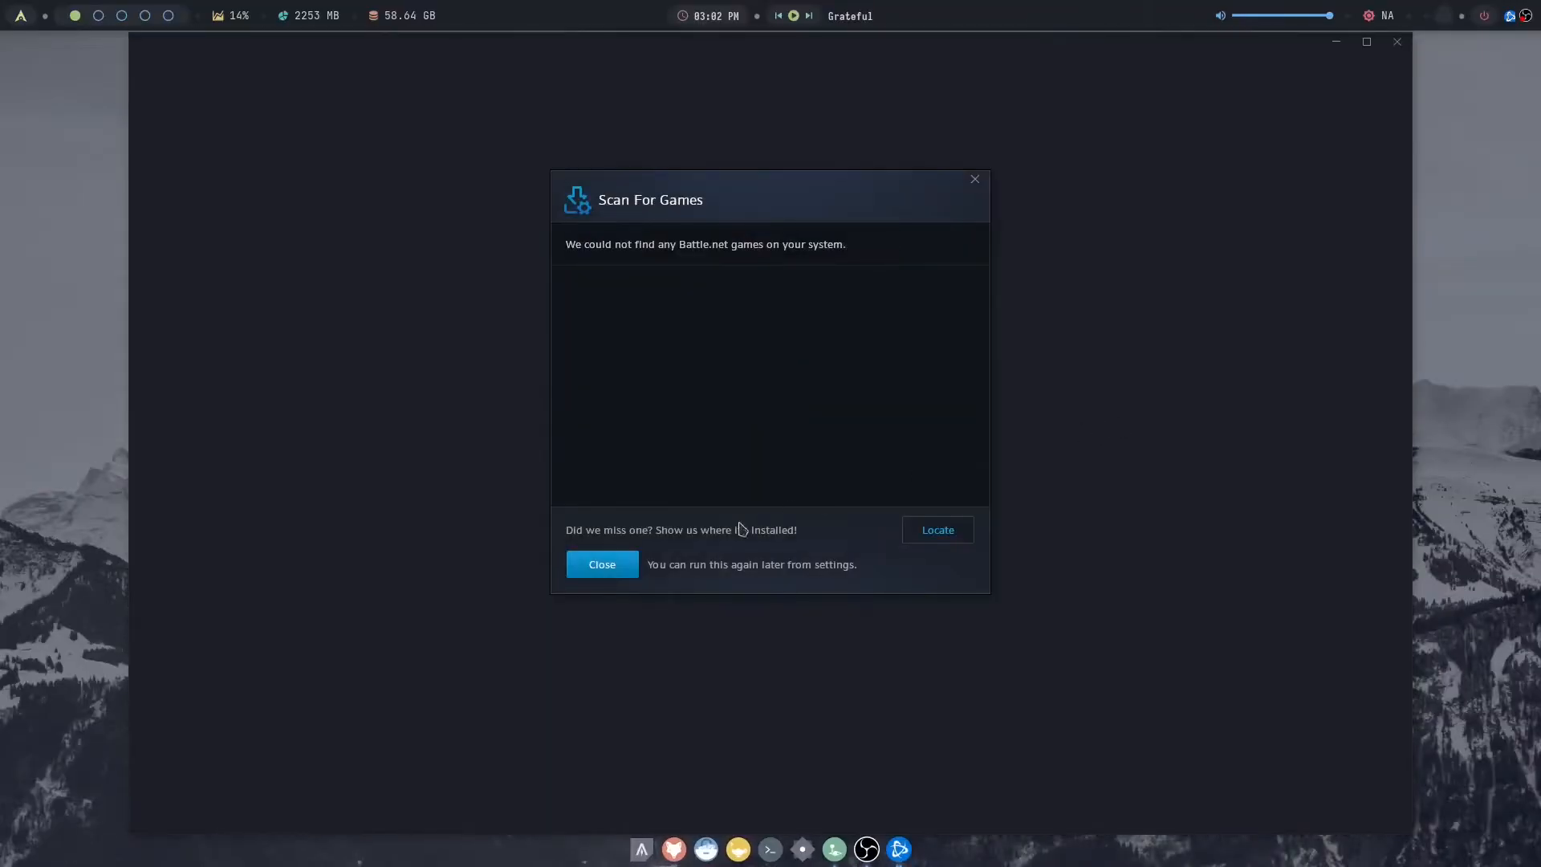
click(602, 567)
click(991, 506)
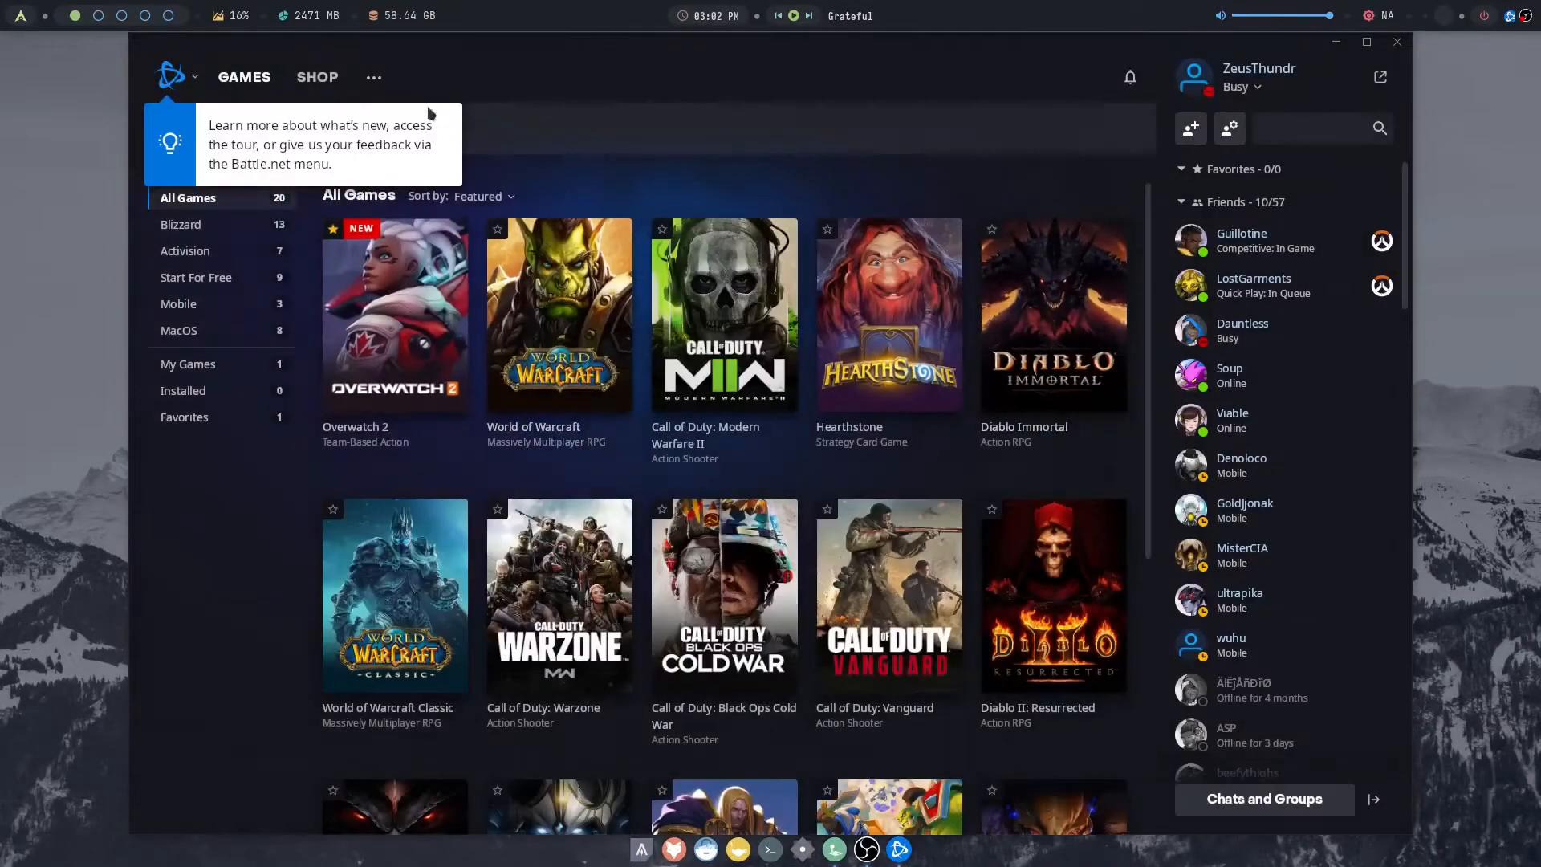
- Install Overwatch 2 through Battle.net in its default folder, without auto-update or a desktop shortcut
click(370, 129)
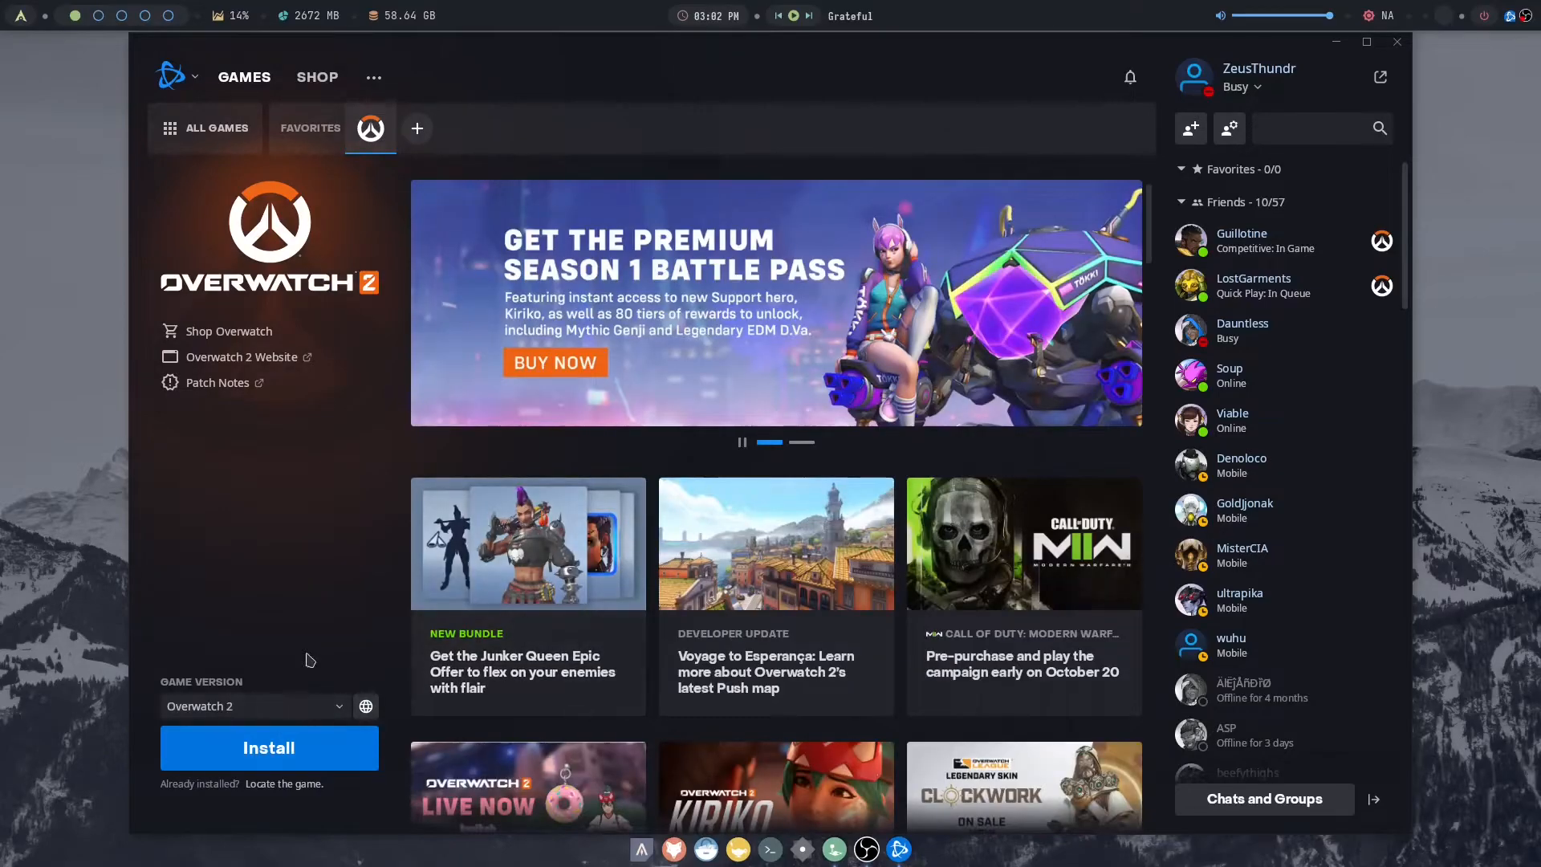
click(316, 748)
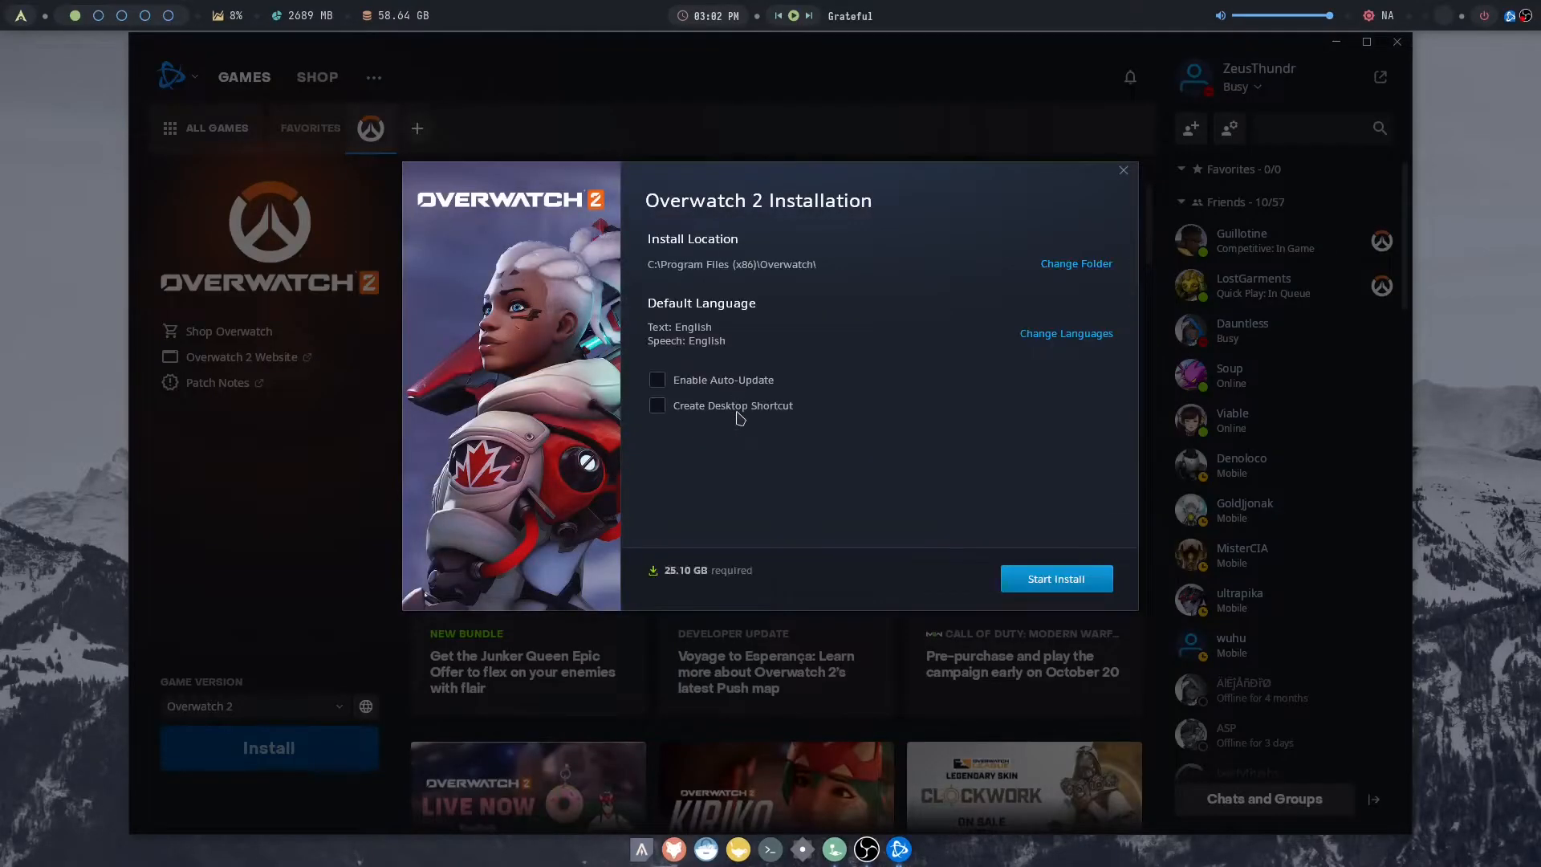
click(1057, 579)
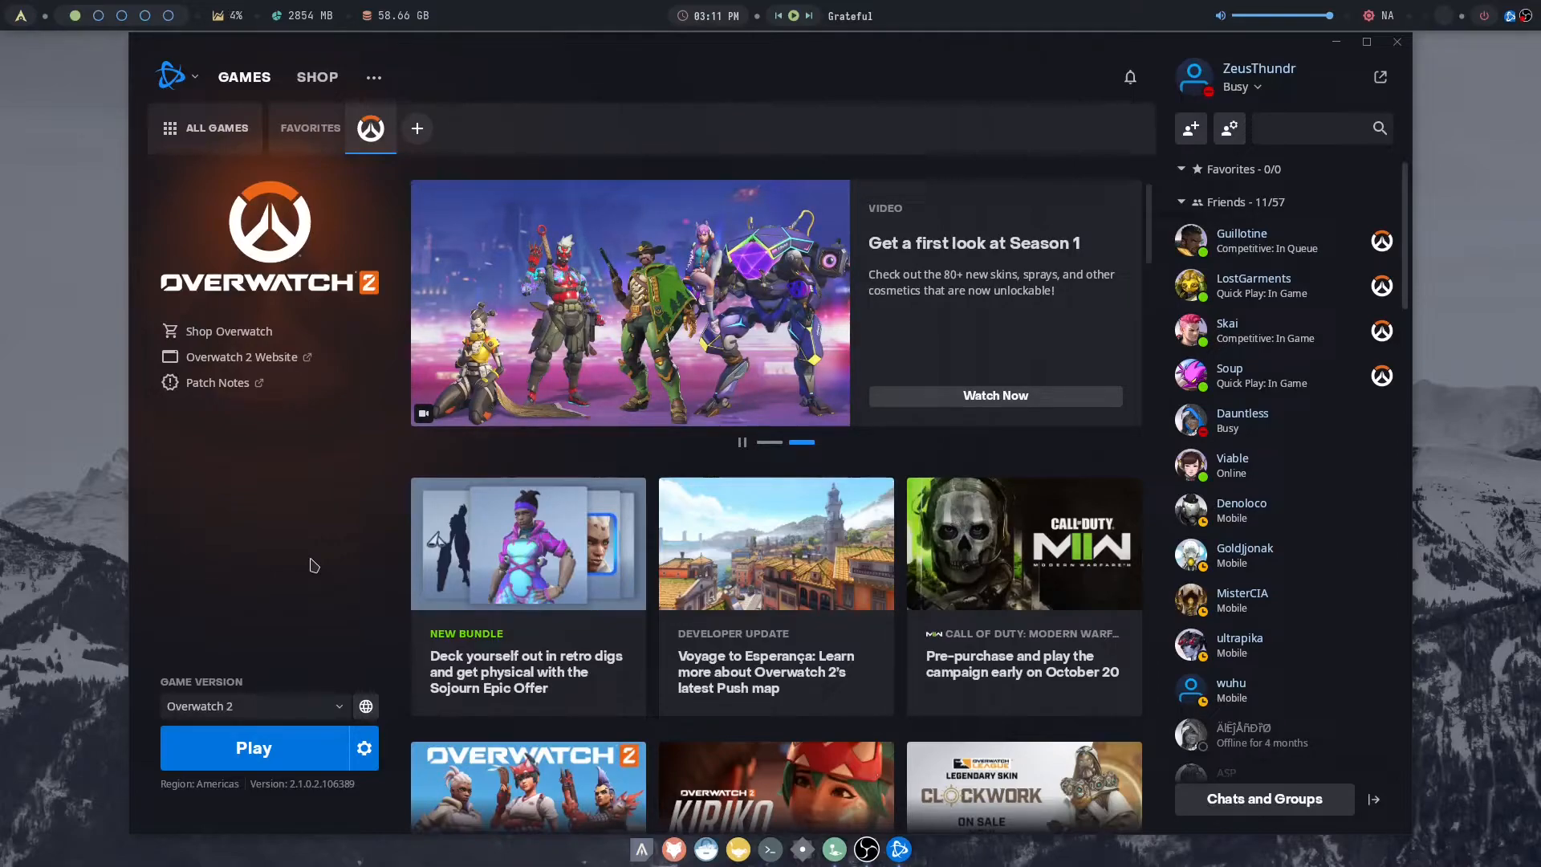
- Open ~/Games/overwatch-2/dxvk.conf with nvim in a new terminal
key(super+Return)
text(nvim ~/)
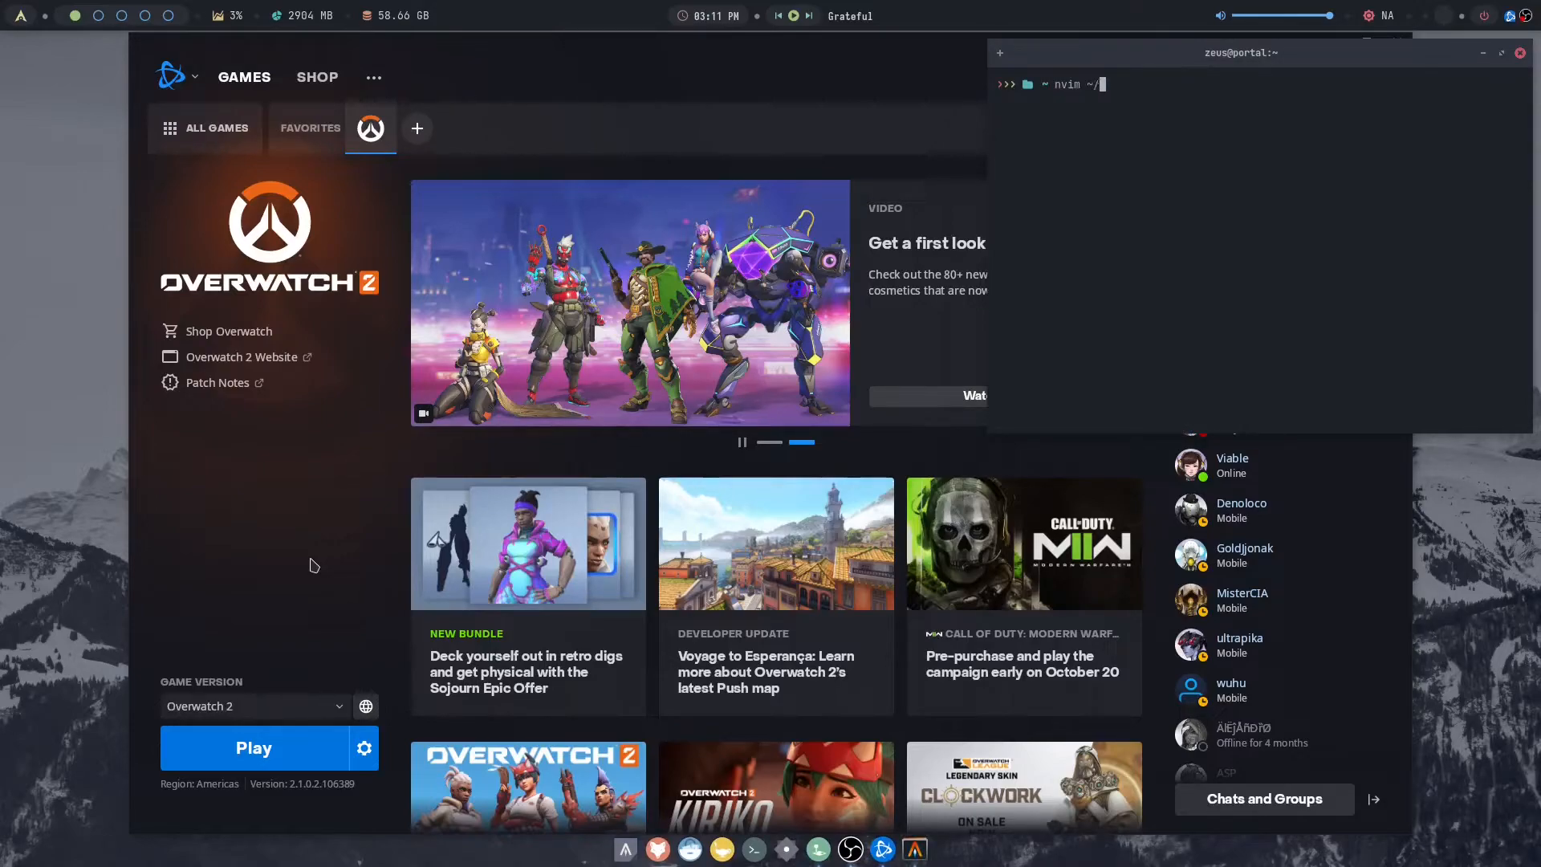
text(G)
key(Tab)
text(o)
key(Tab)
text(q)
text(xv)
key(Tab)
key(Return)
- Edit the dxvk.hud line in dxvk.conf, save the file and close the editor and terminal
key(j)
key(l)
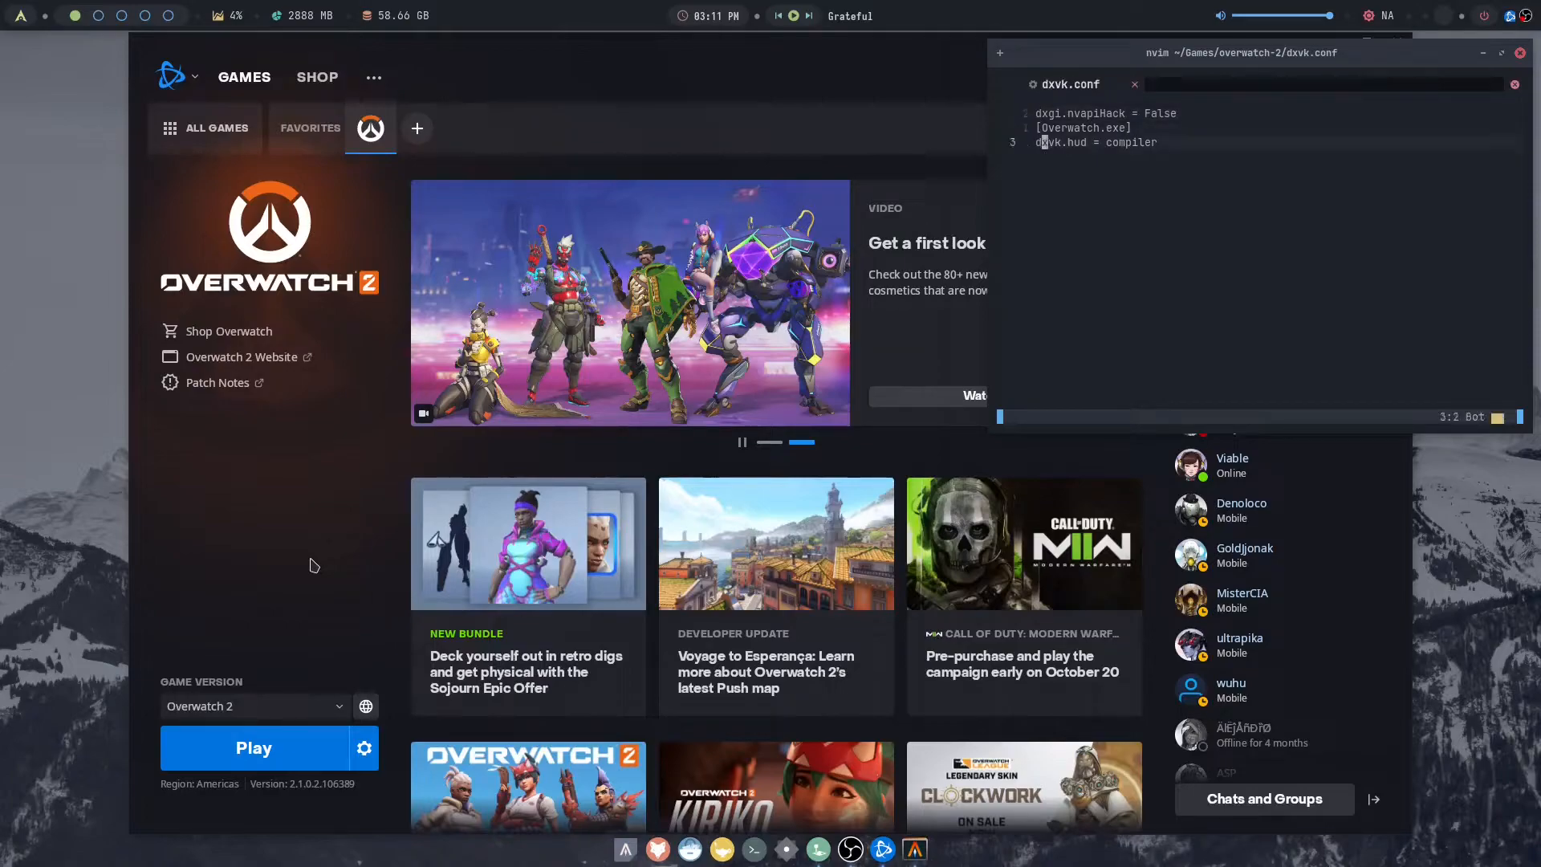
key(l)
key(l)
key(l)
key(c)
key(w)
text(:wq)
key(Return)
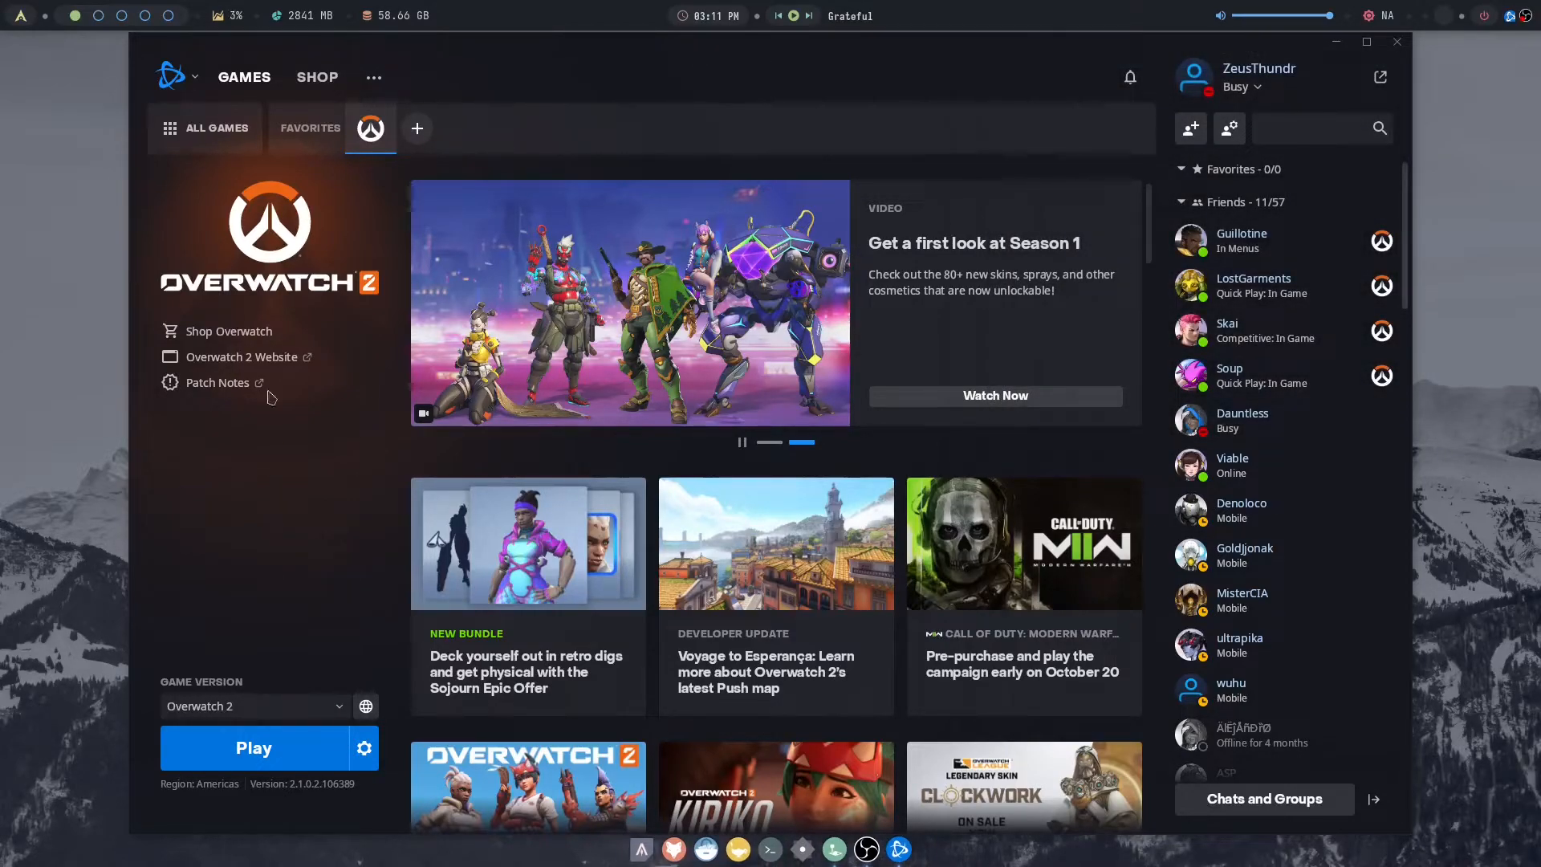
- Launch Overwatch 2 from Battle.net, and leave the game to return to the launcher
click(171, 76)
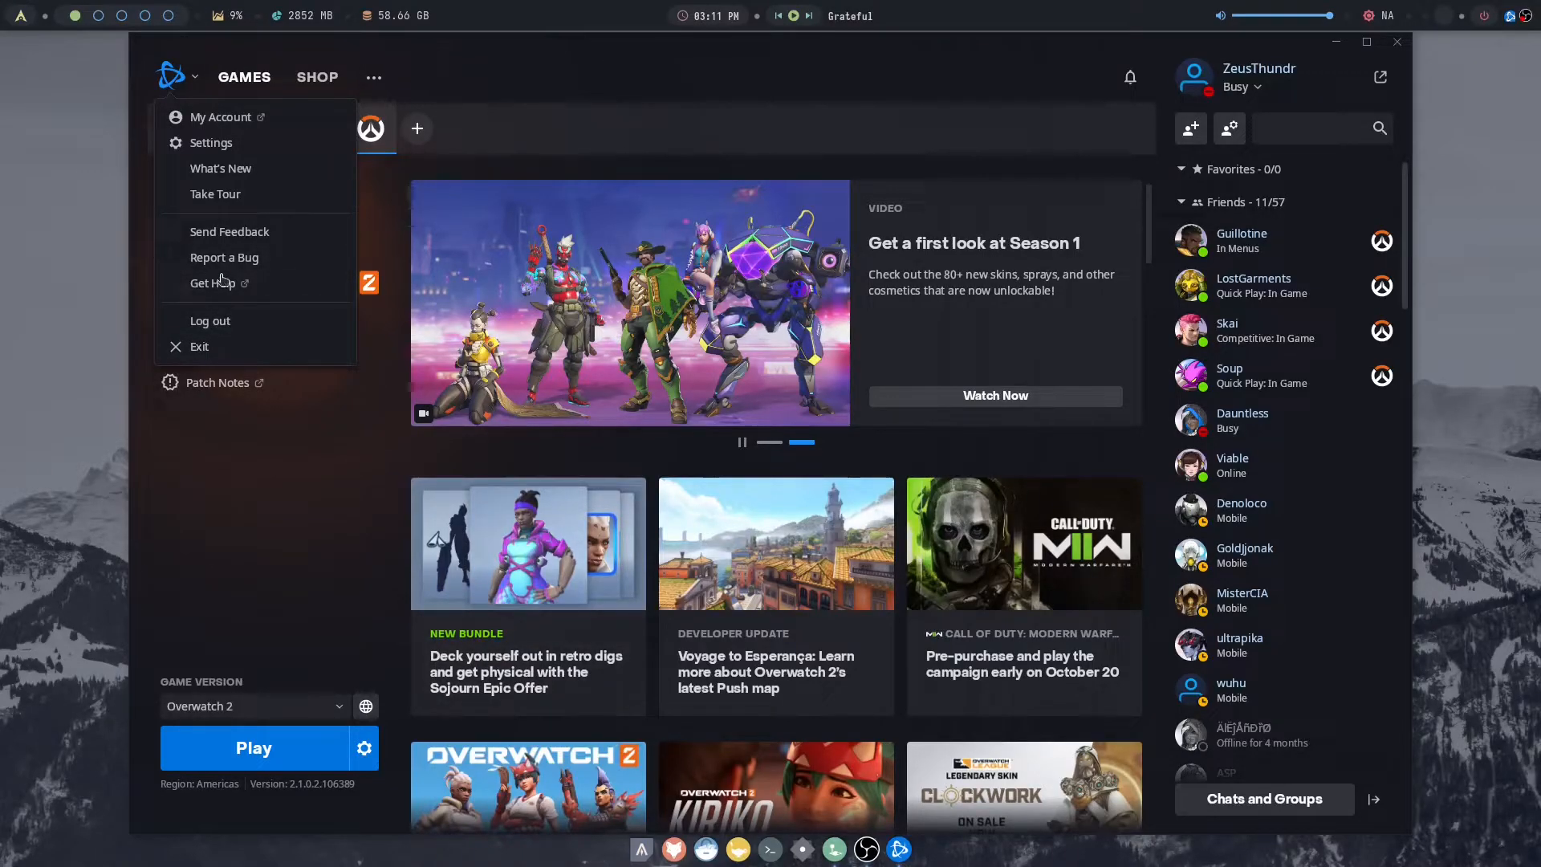
click(292, 592)
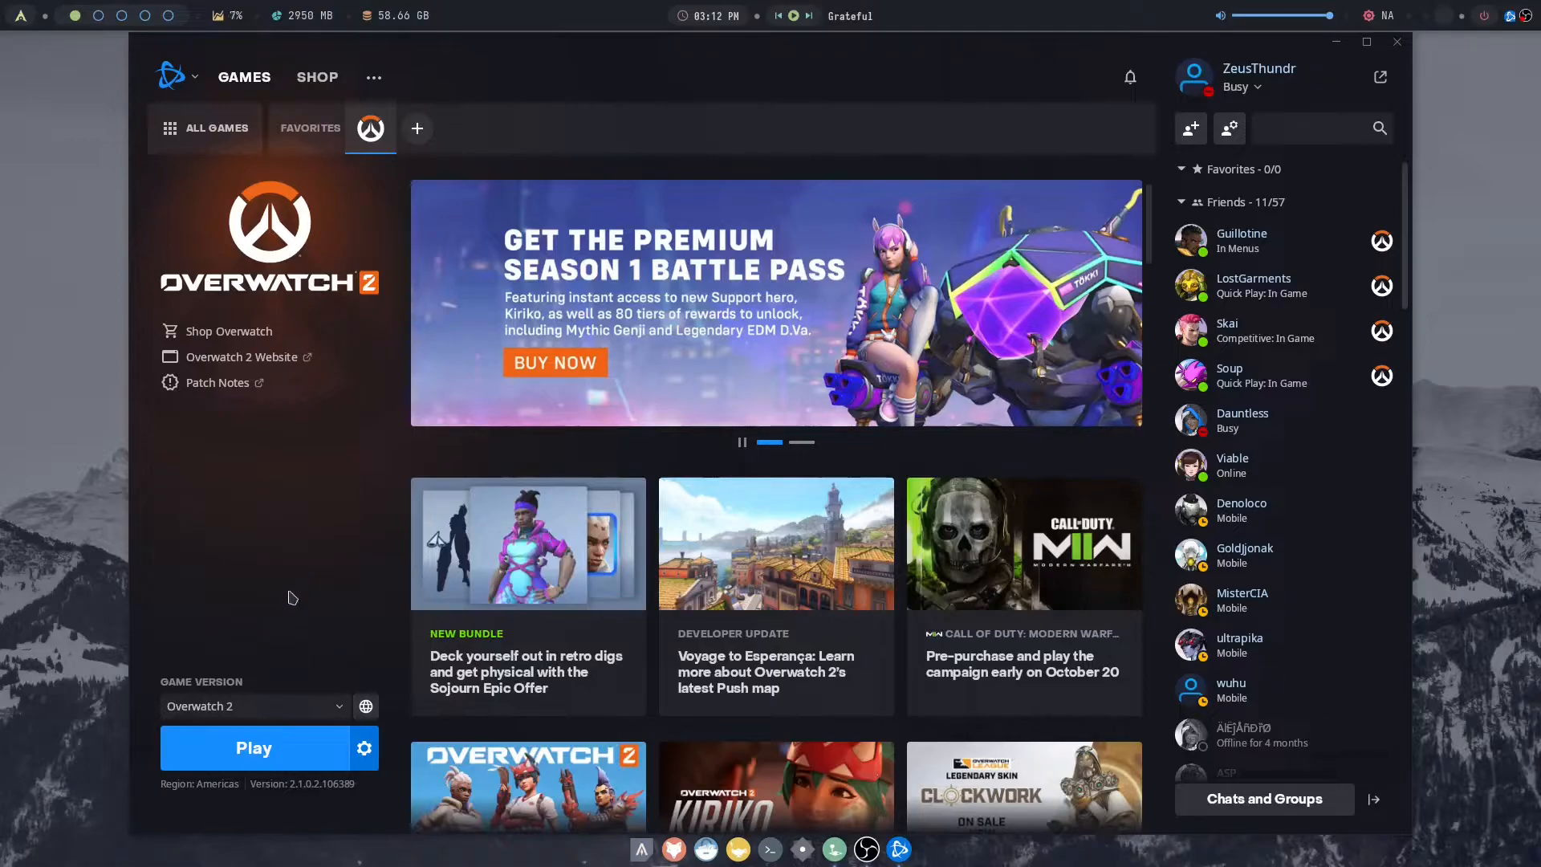
click(265, 747)
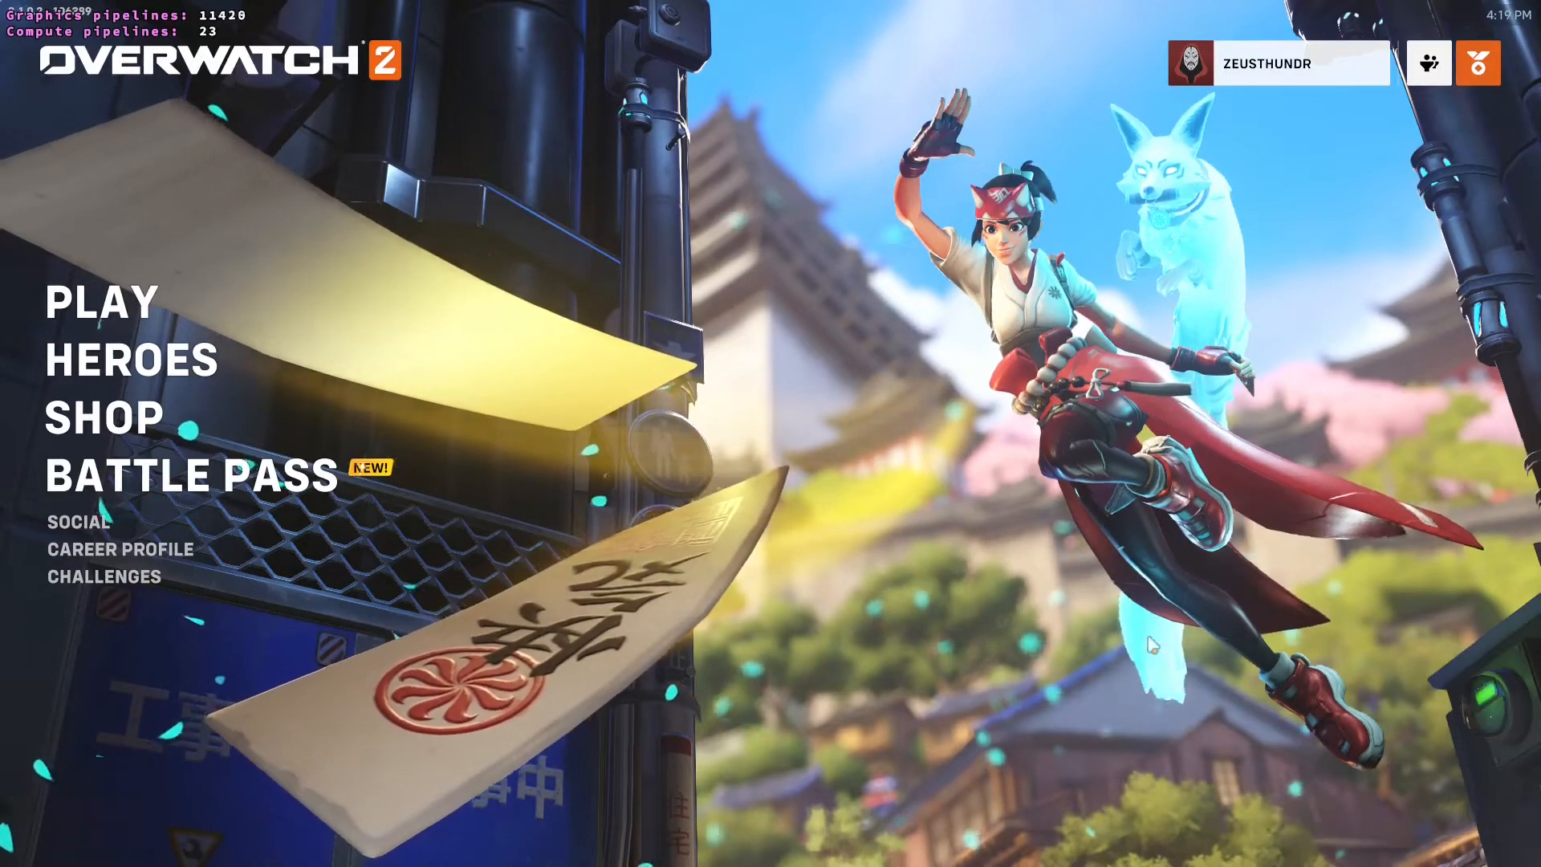
click(1317, 818)
click(833, 478)
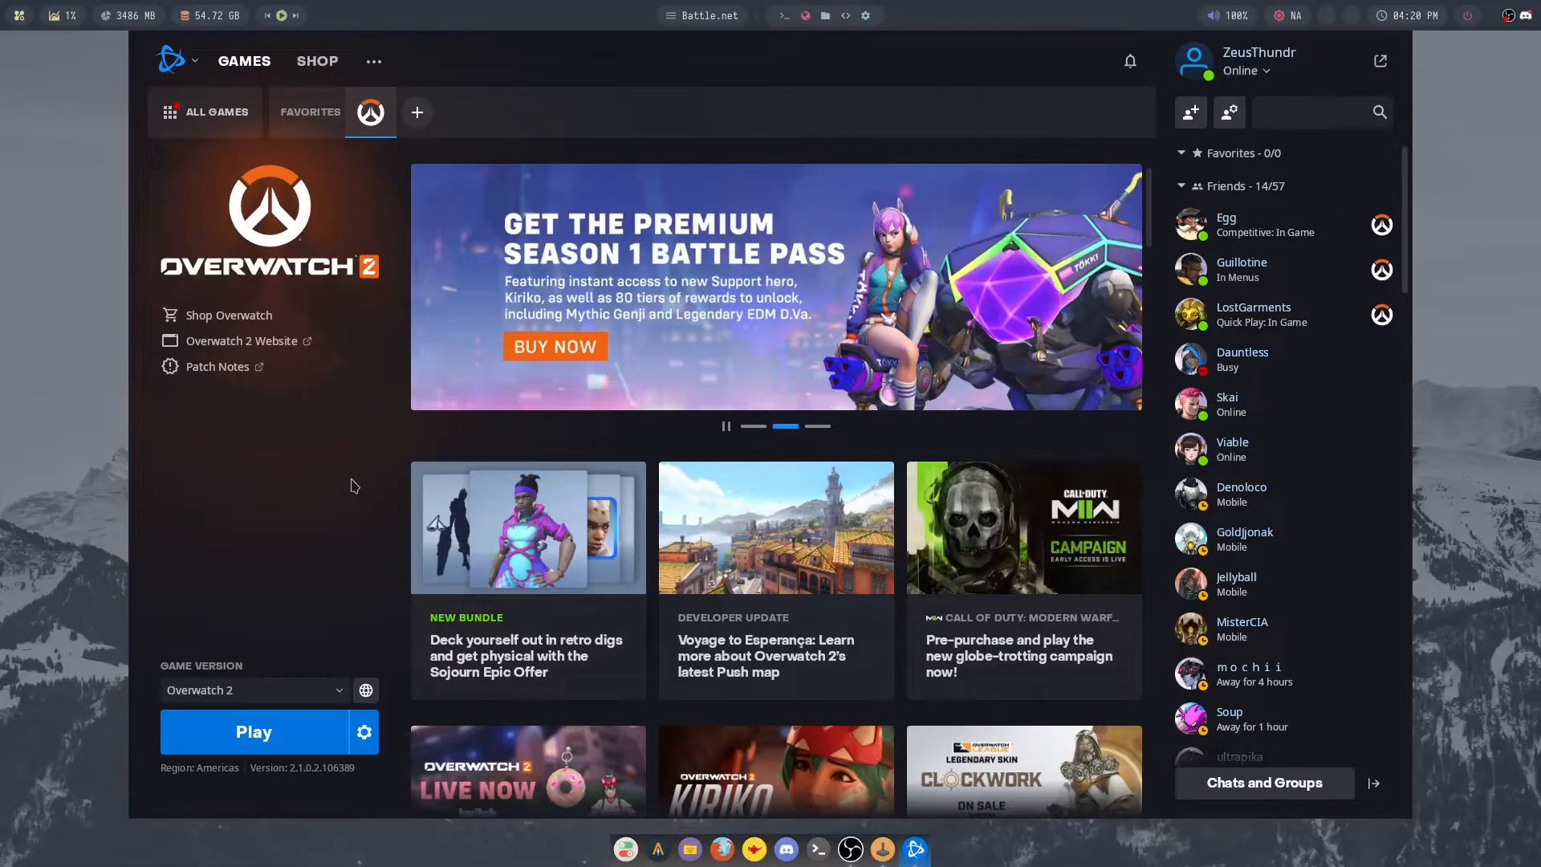
- Examine the additional command line arguments in Overwatch 2's game settings, including the worker thread count argument
click(365, 737)
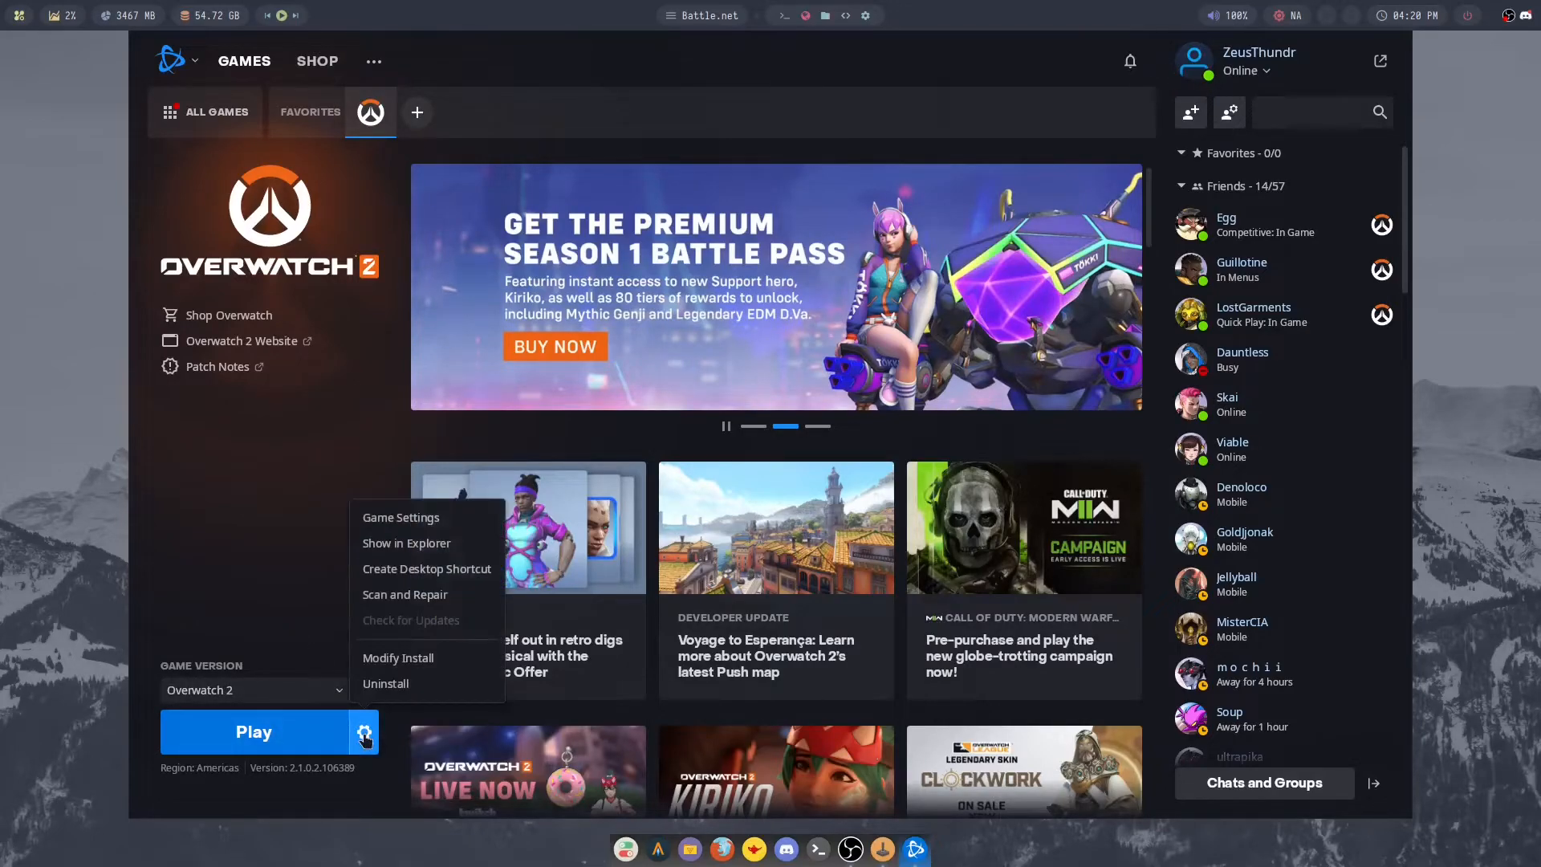
click(401, 520)
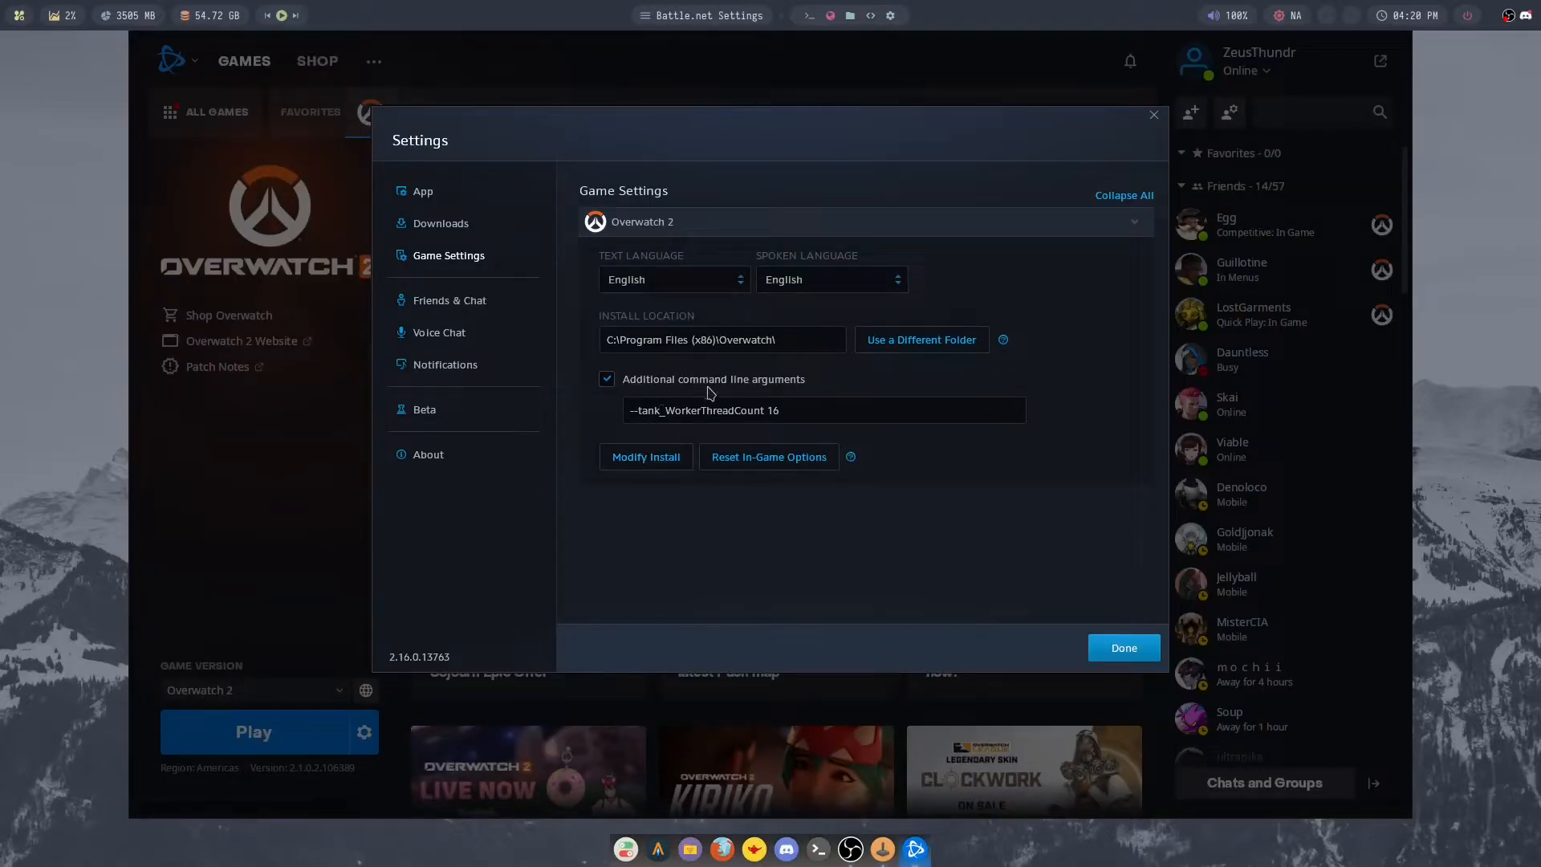
drag(629, 412, 666, 413)
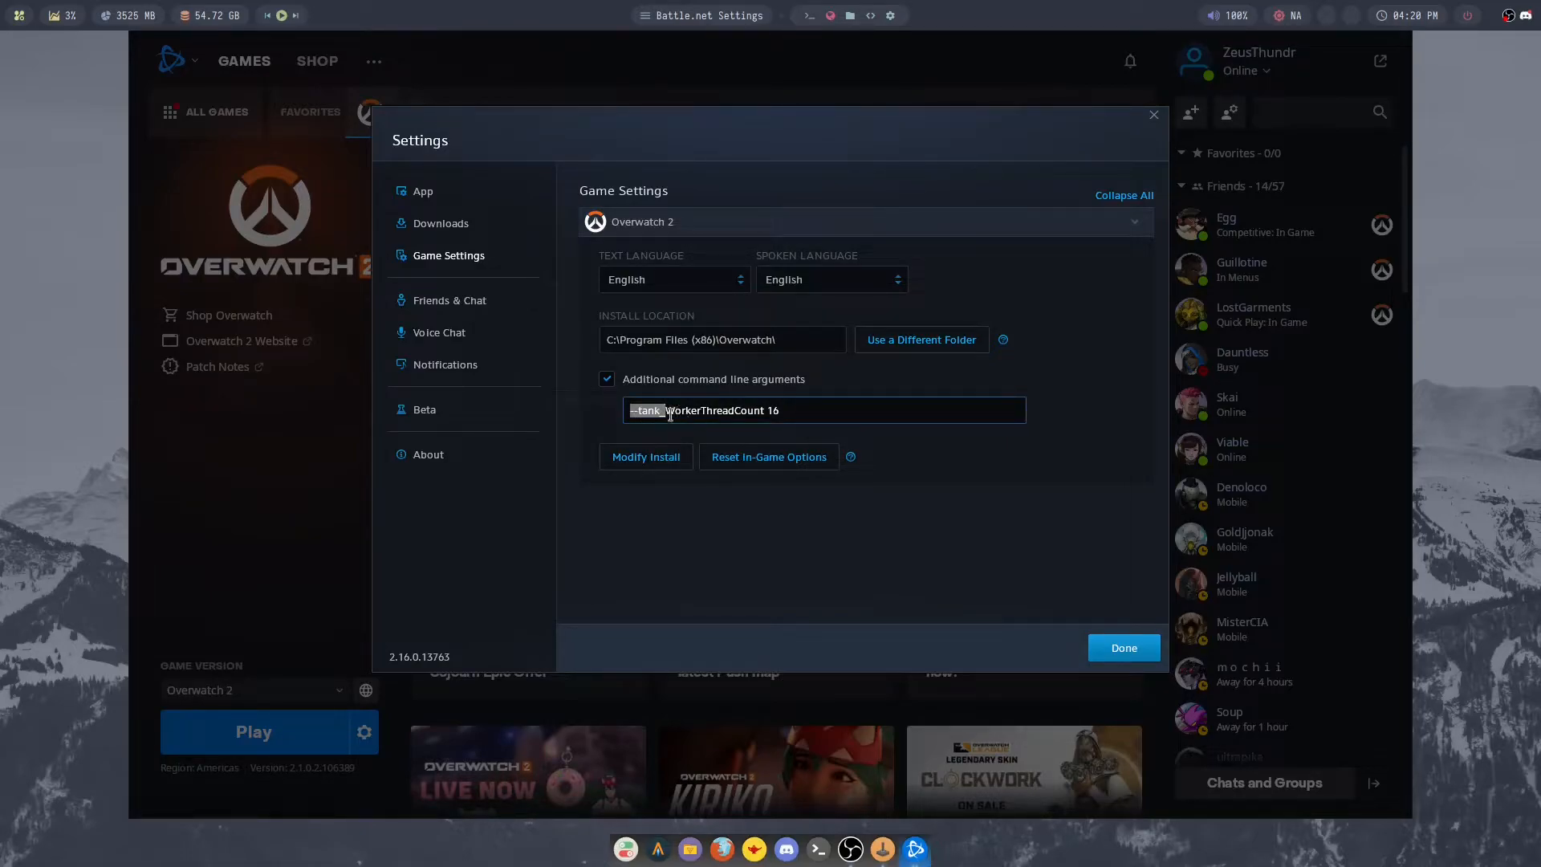
click(692, 414)
drag(659, 413, 763, 416)
drag(777, 413, 765, 416)
click(1116, 647)
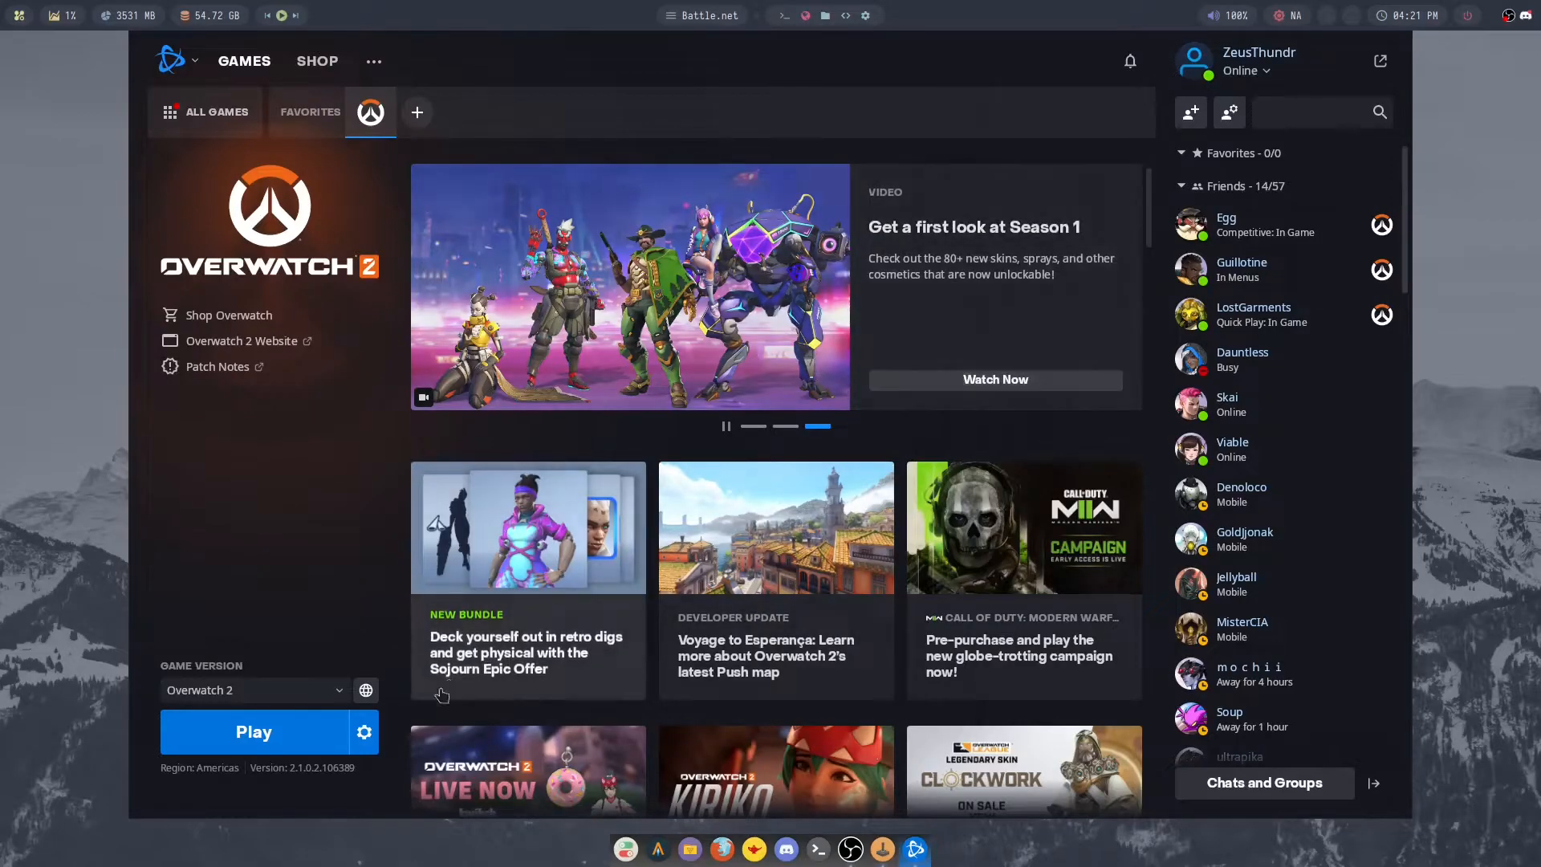
click(364, 731)
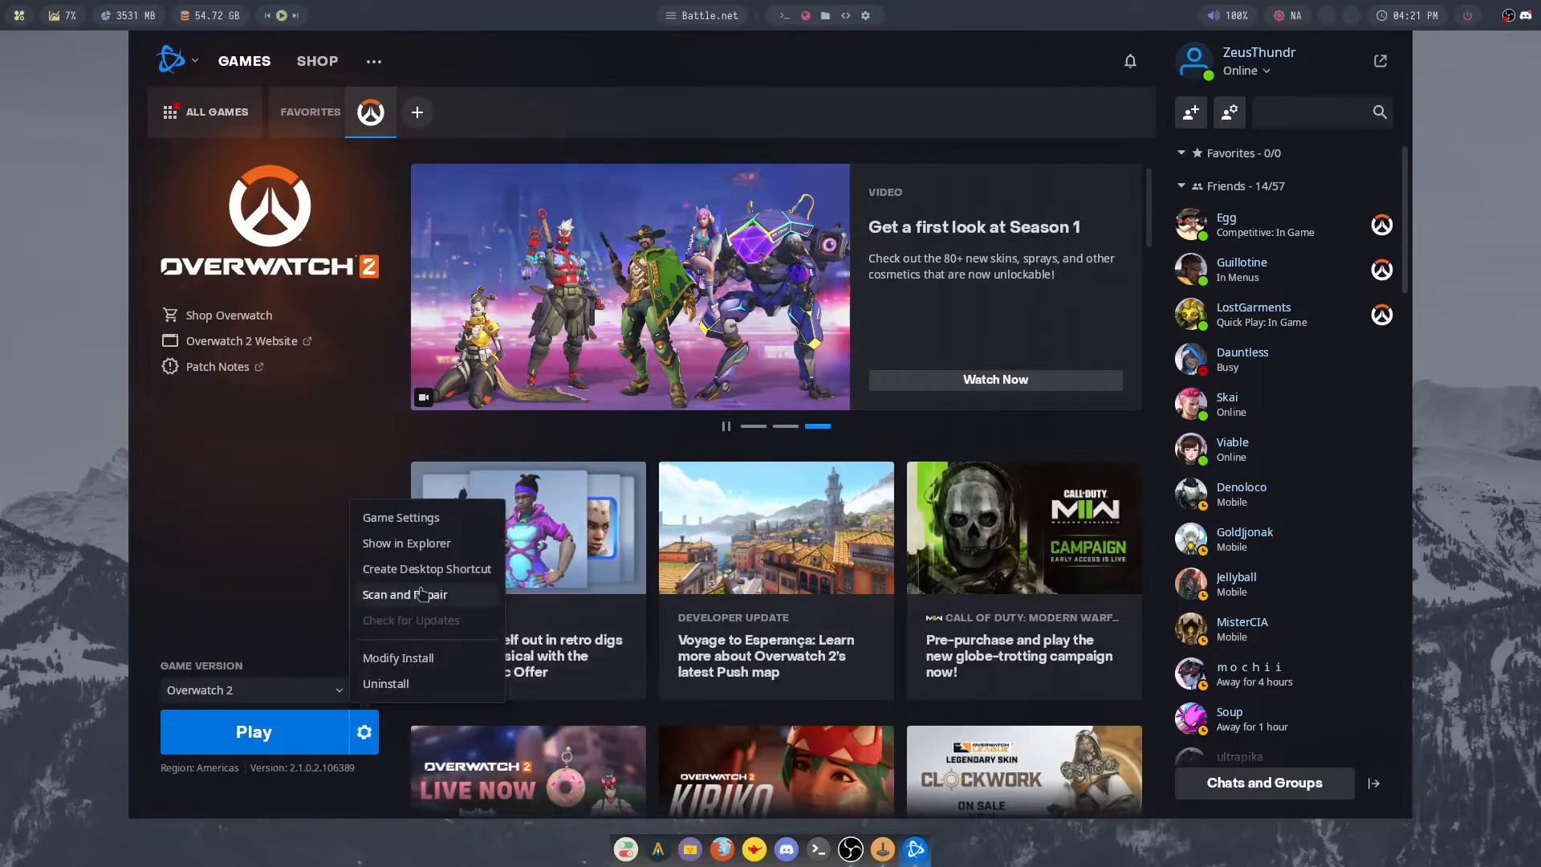
click(434, 520)
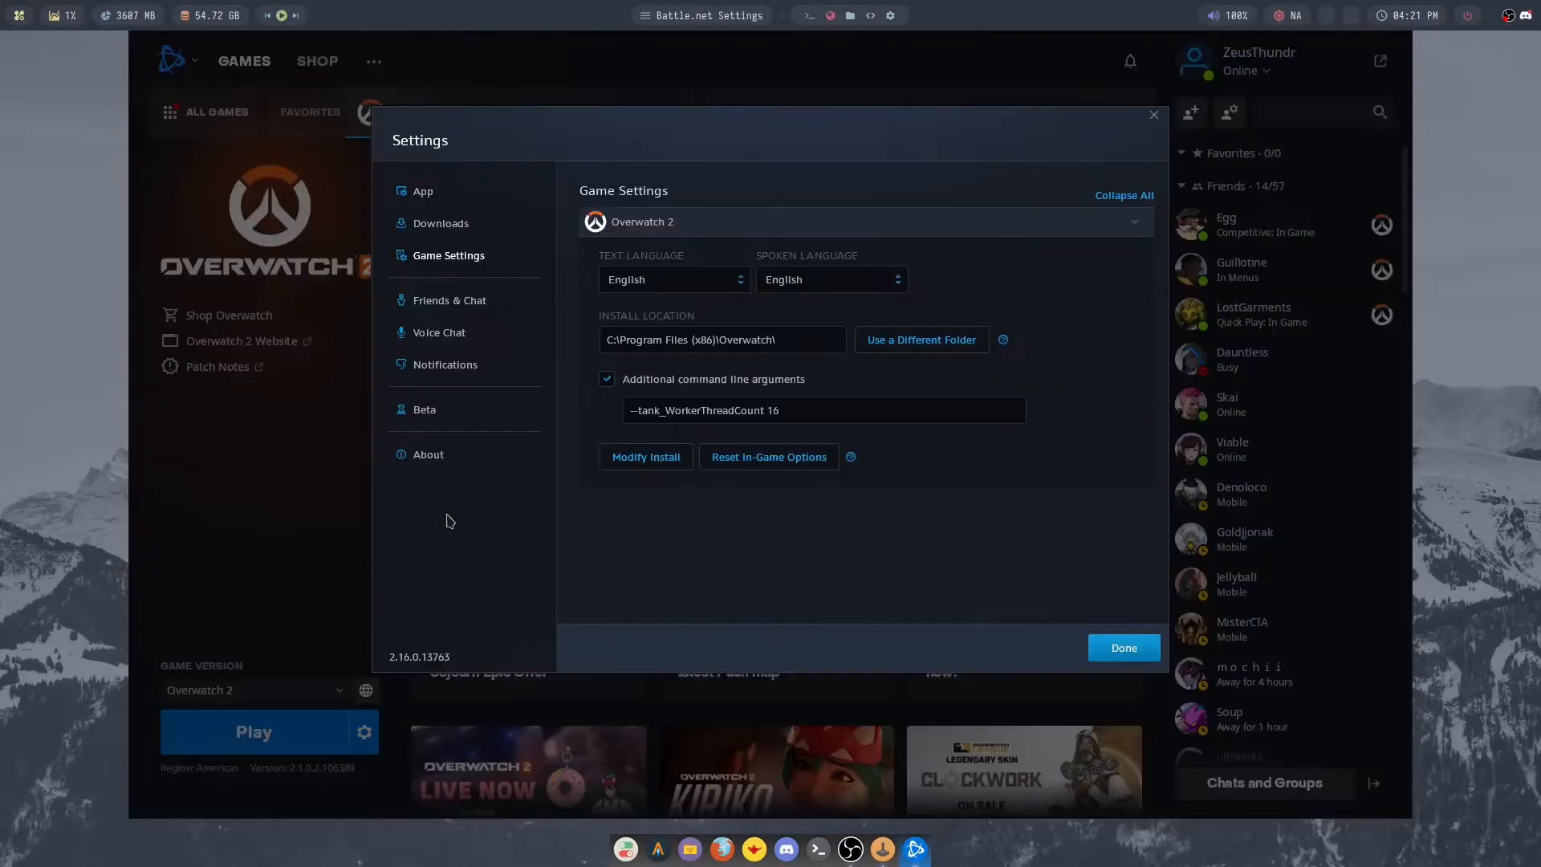
click(780, 411)
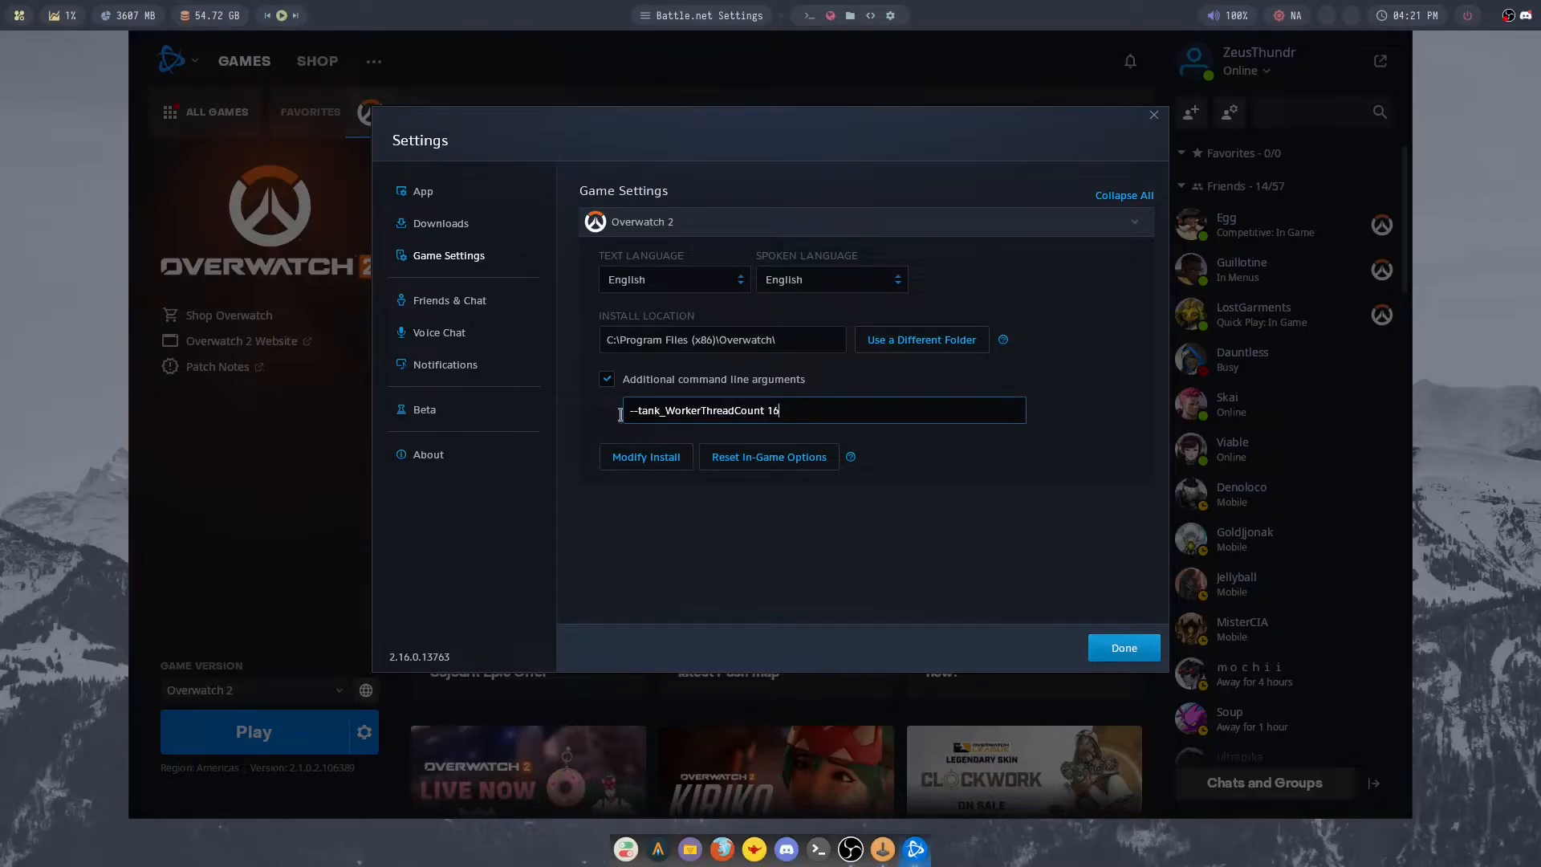
drag(627, 414, 826, 410)
click(888, 416)
click(1124, 648)
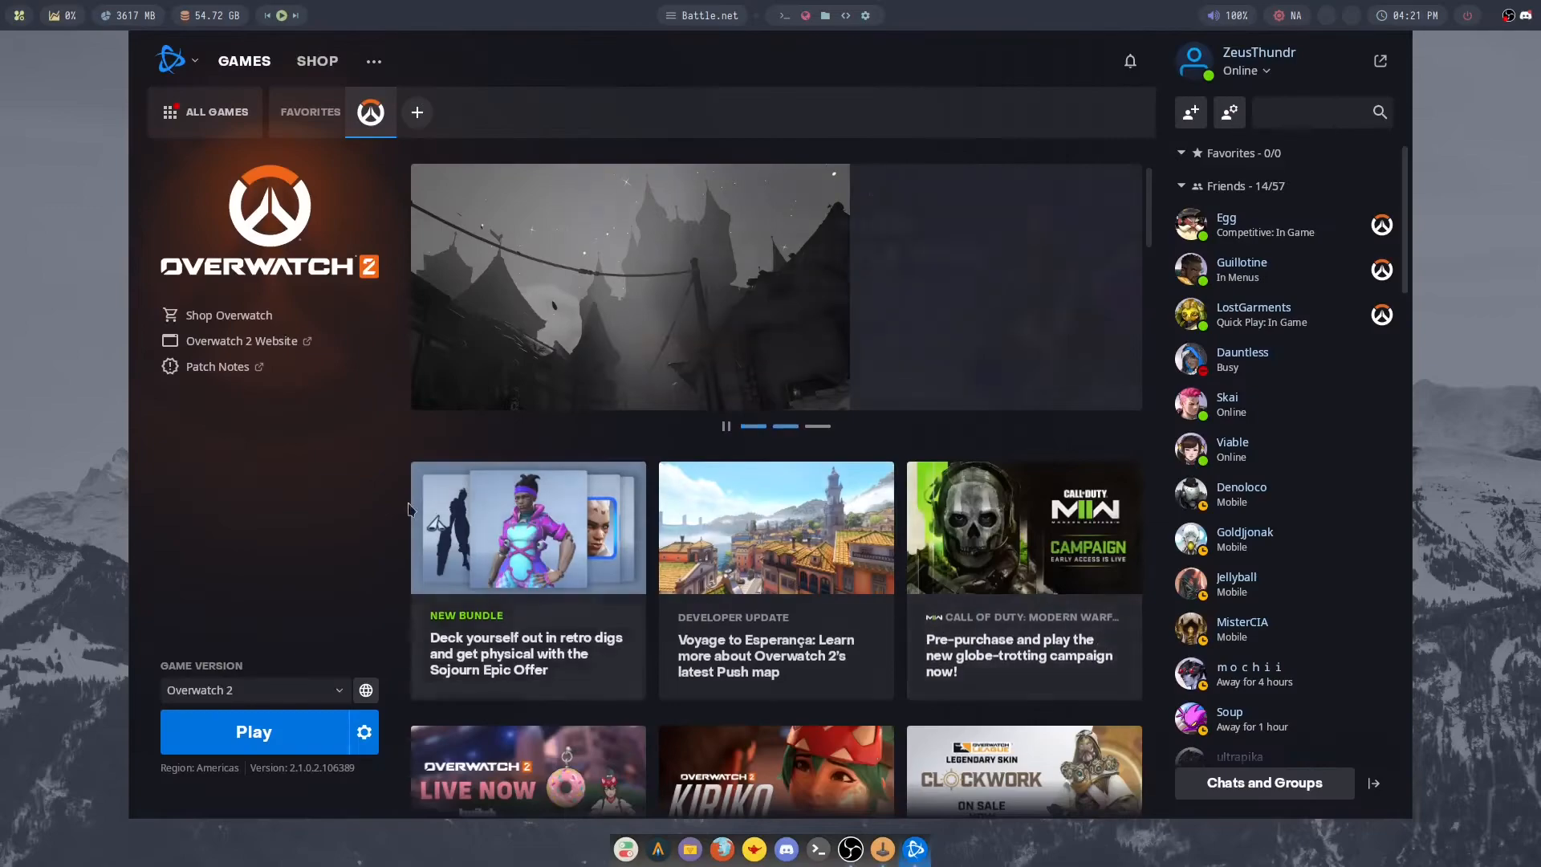
- Exit Battle.net
click(171, 59)
click(273, 334)
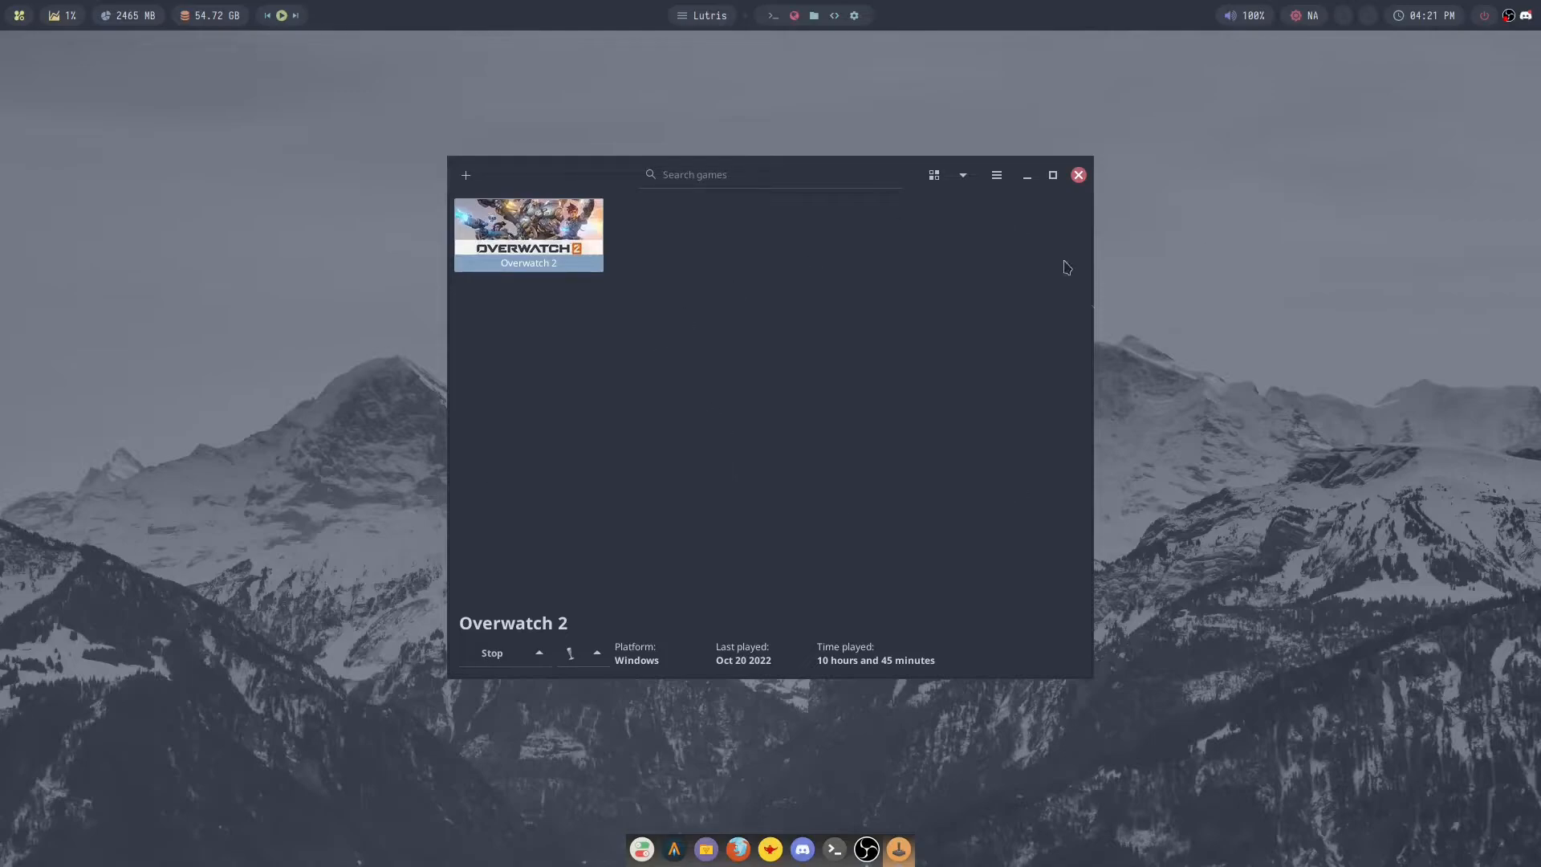
- Review the environment variables in Overwatch 2's system options in Lutris and save the configuration
right_click(480, 243)
click(590, 320)
click(703, 231)
scroll(891, 426, down, 10)
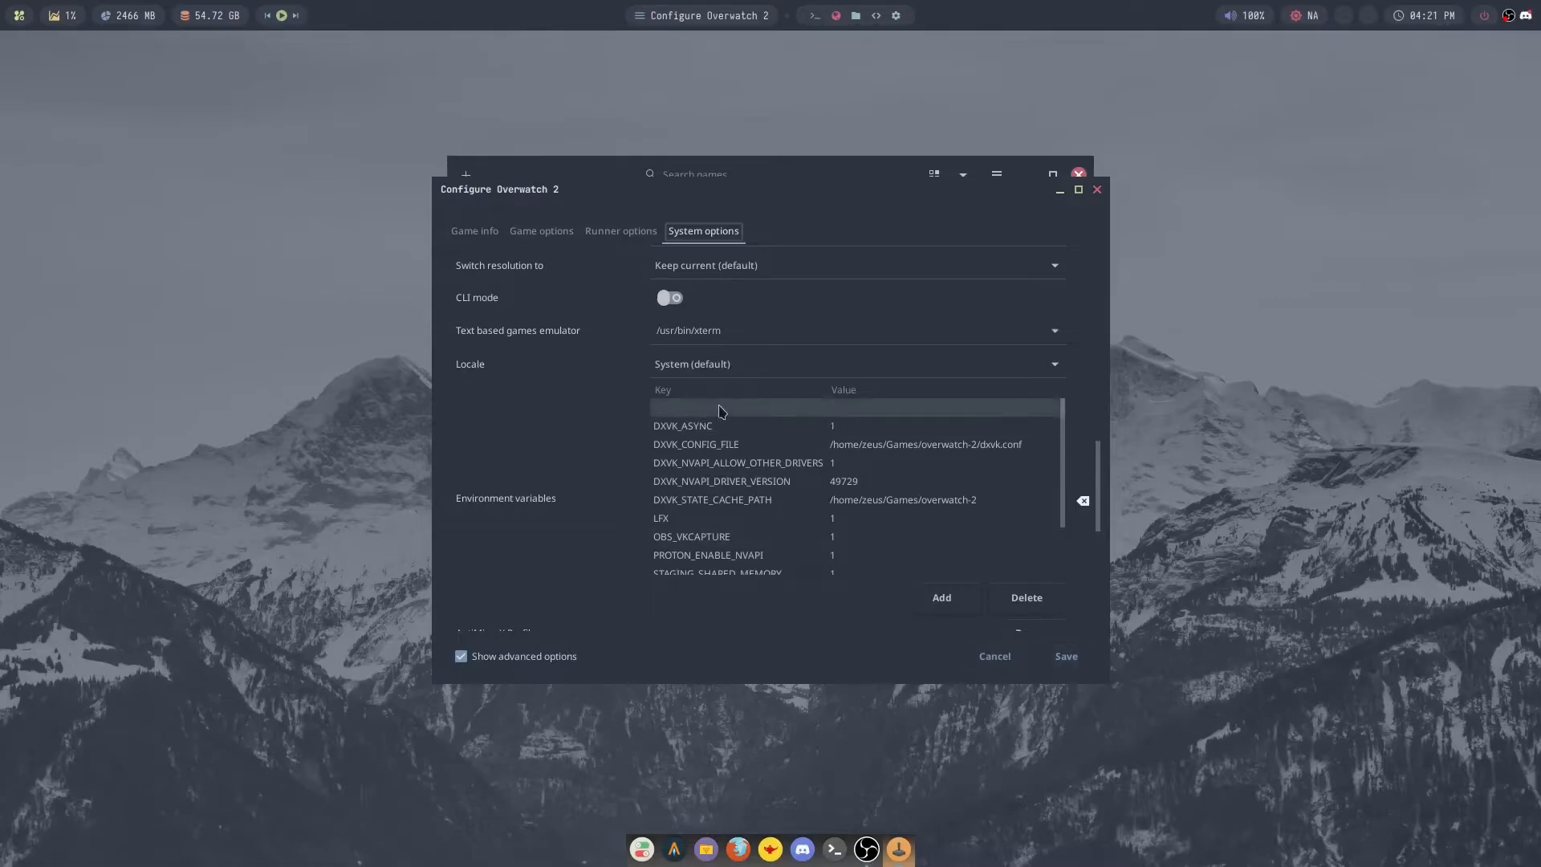
click(1063, 657)
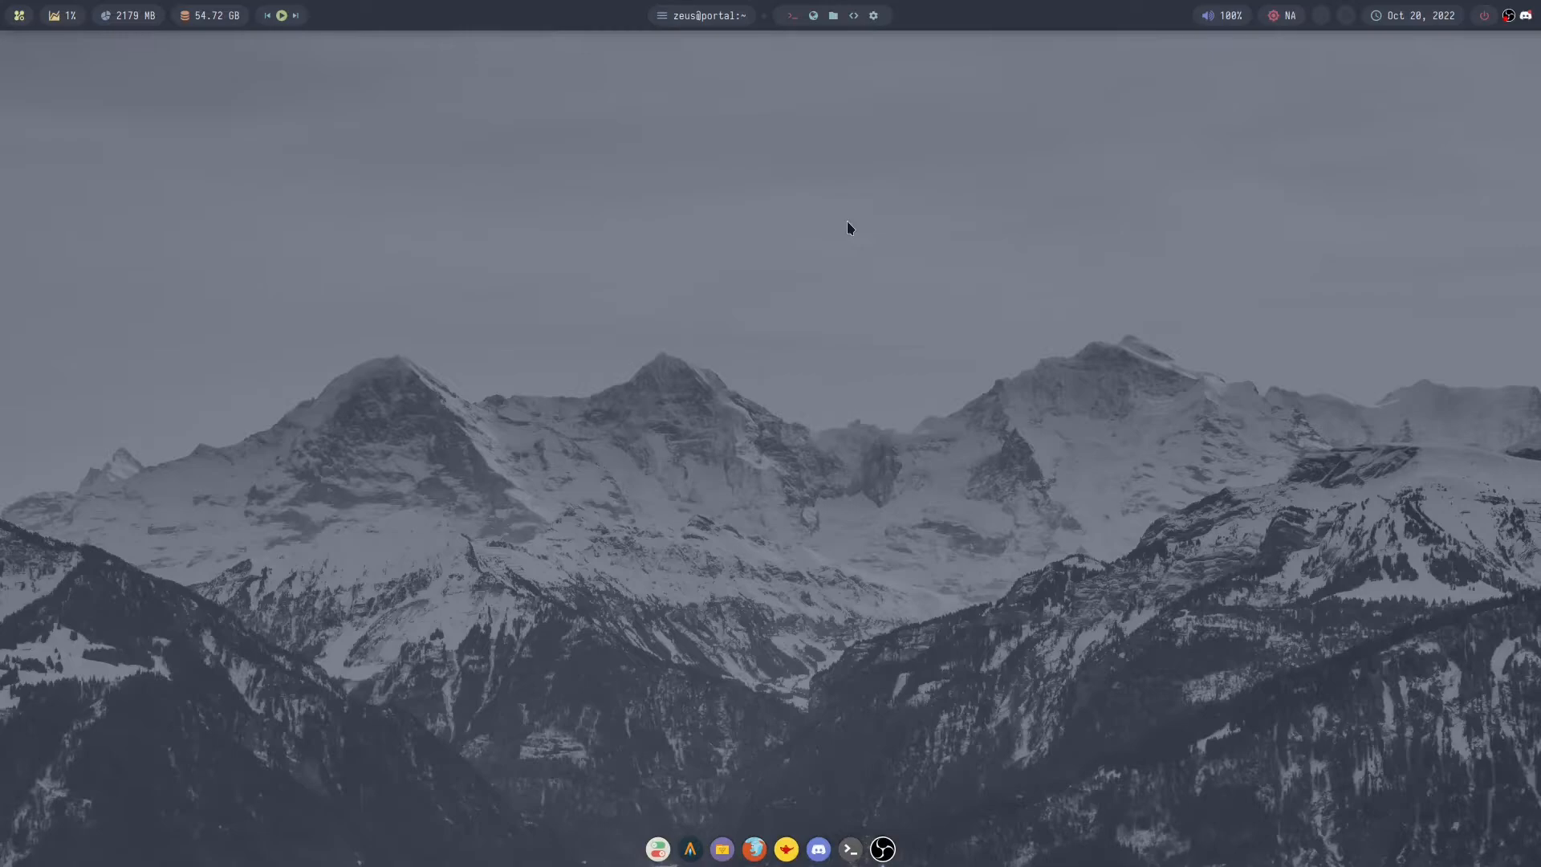
- Search for the latencyflex packages with yay in a terminal
key(super+Return)
text(ayya)
key(BackSpace)
key(BackSpace)
key(BackSpace)
key(BackSpace)
text(yay)
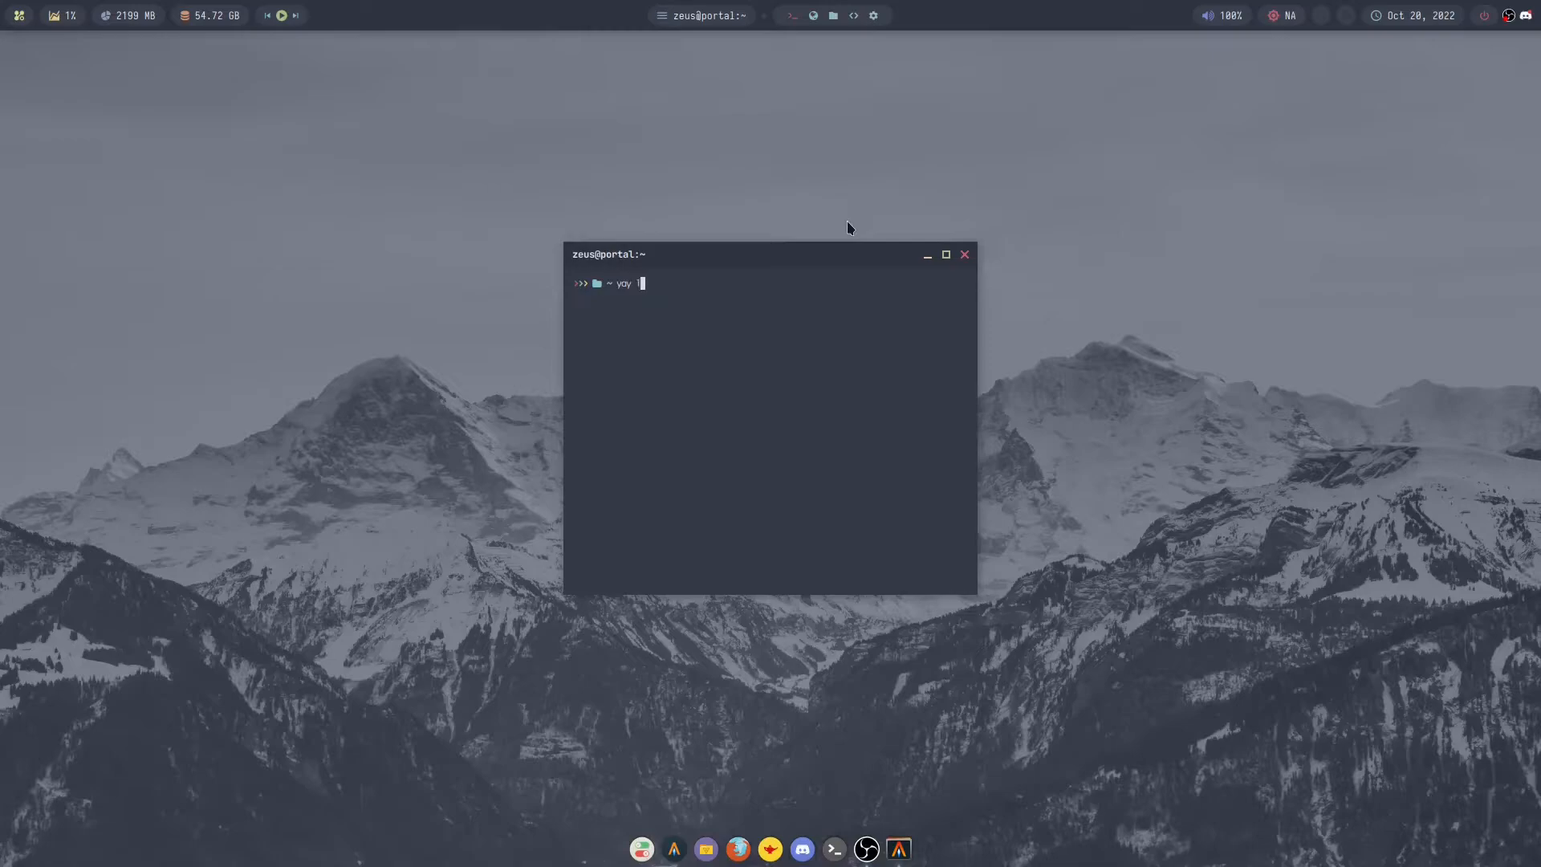
text( latencyflex)
key(Return)
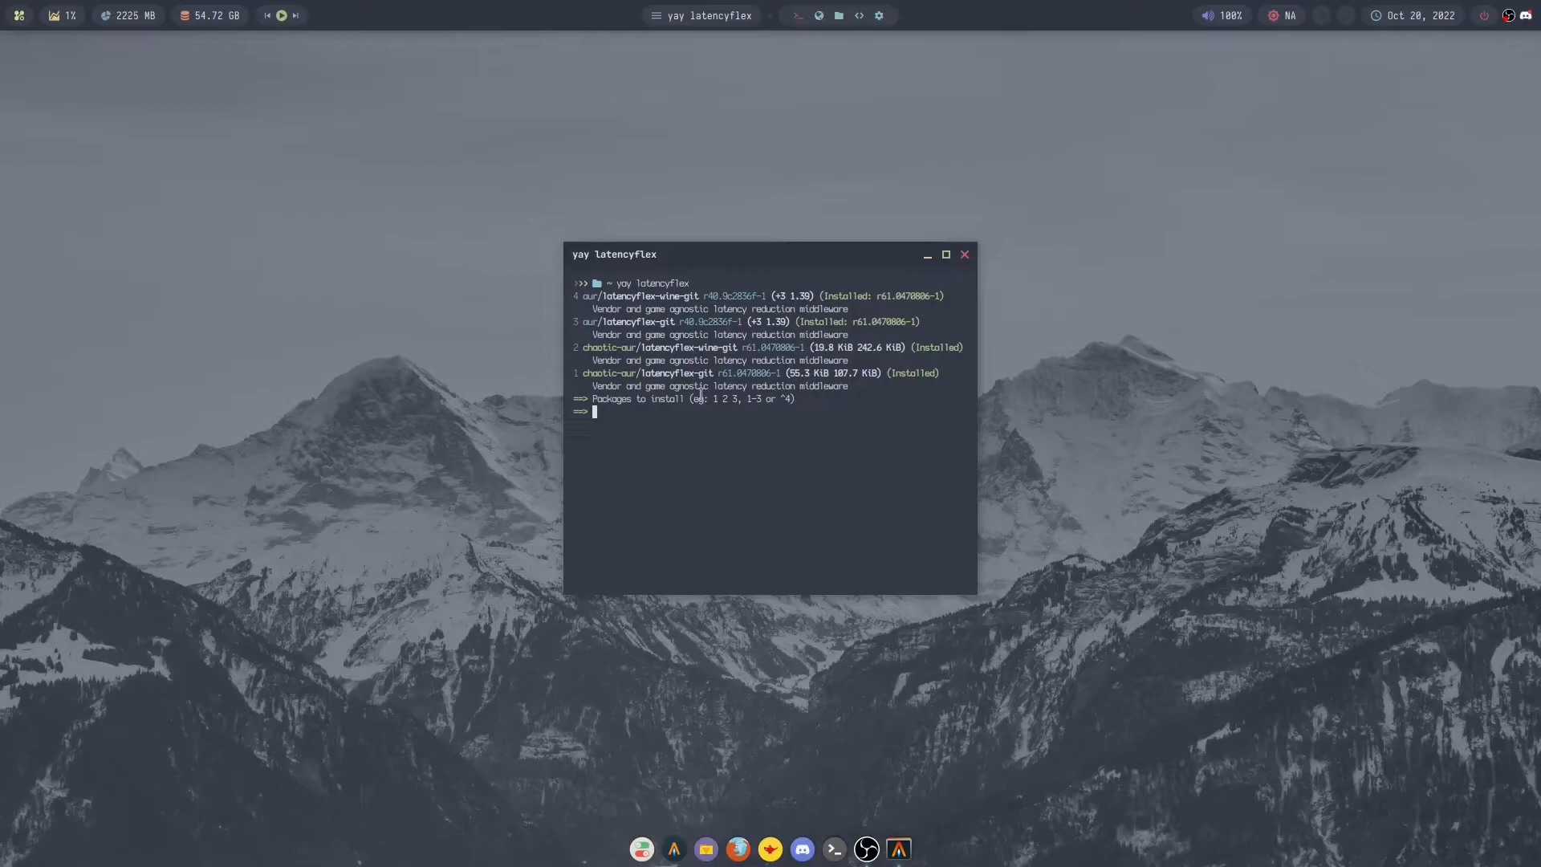
- Leave the latencyflex package selection without installing anything and close the terminal
drag(880, 373, 965, 374)
click(776, 464)
key(ctrl+c)
key(ctrl+d)
- Launch Firefox and go to github.com
key(super)
text(fire)
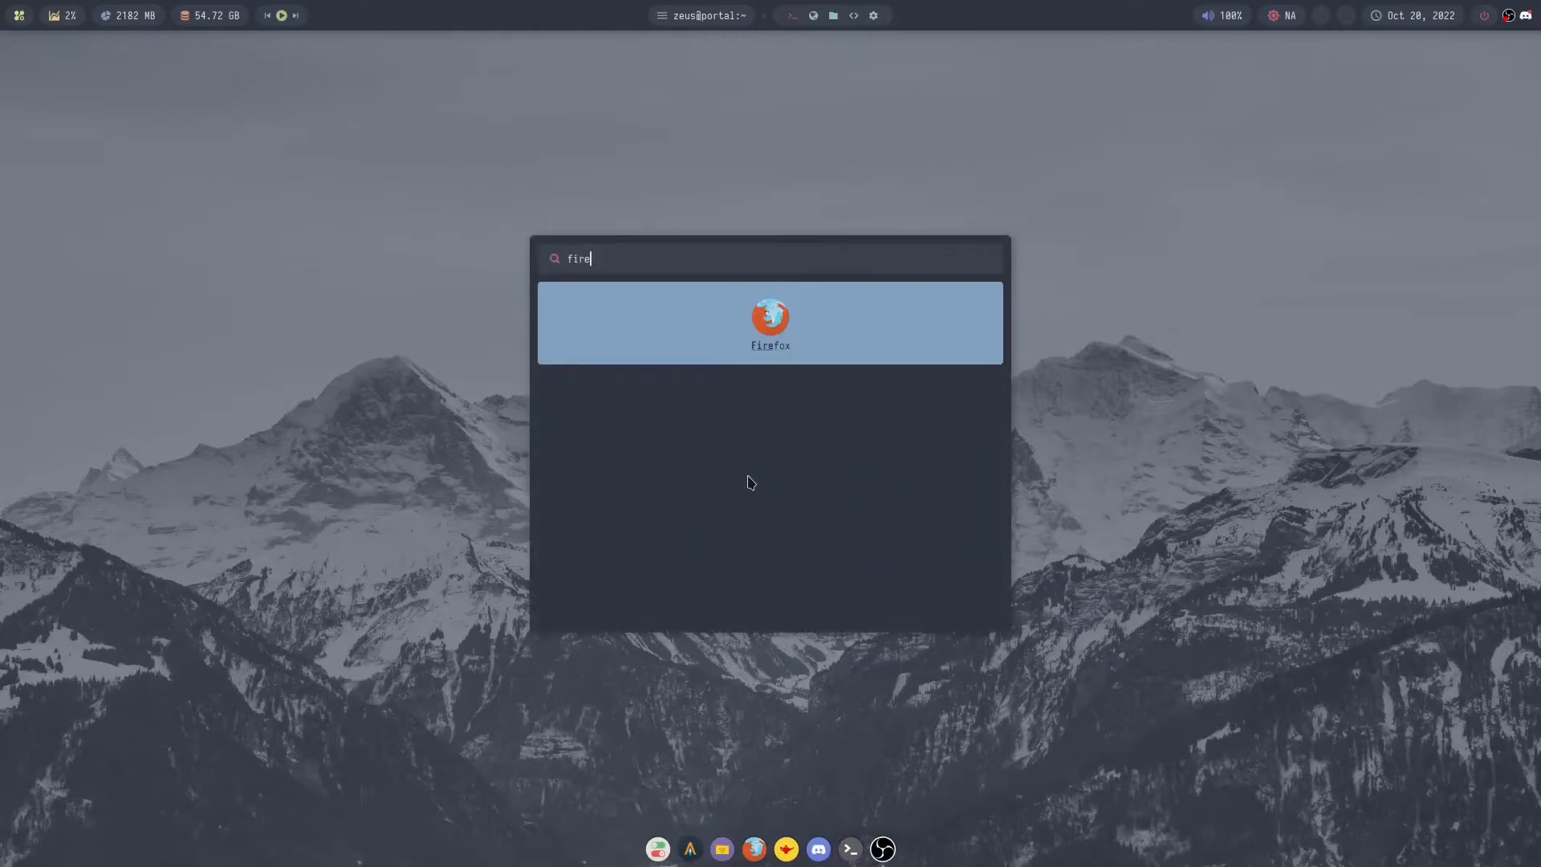
key(Return)
text(g)
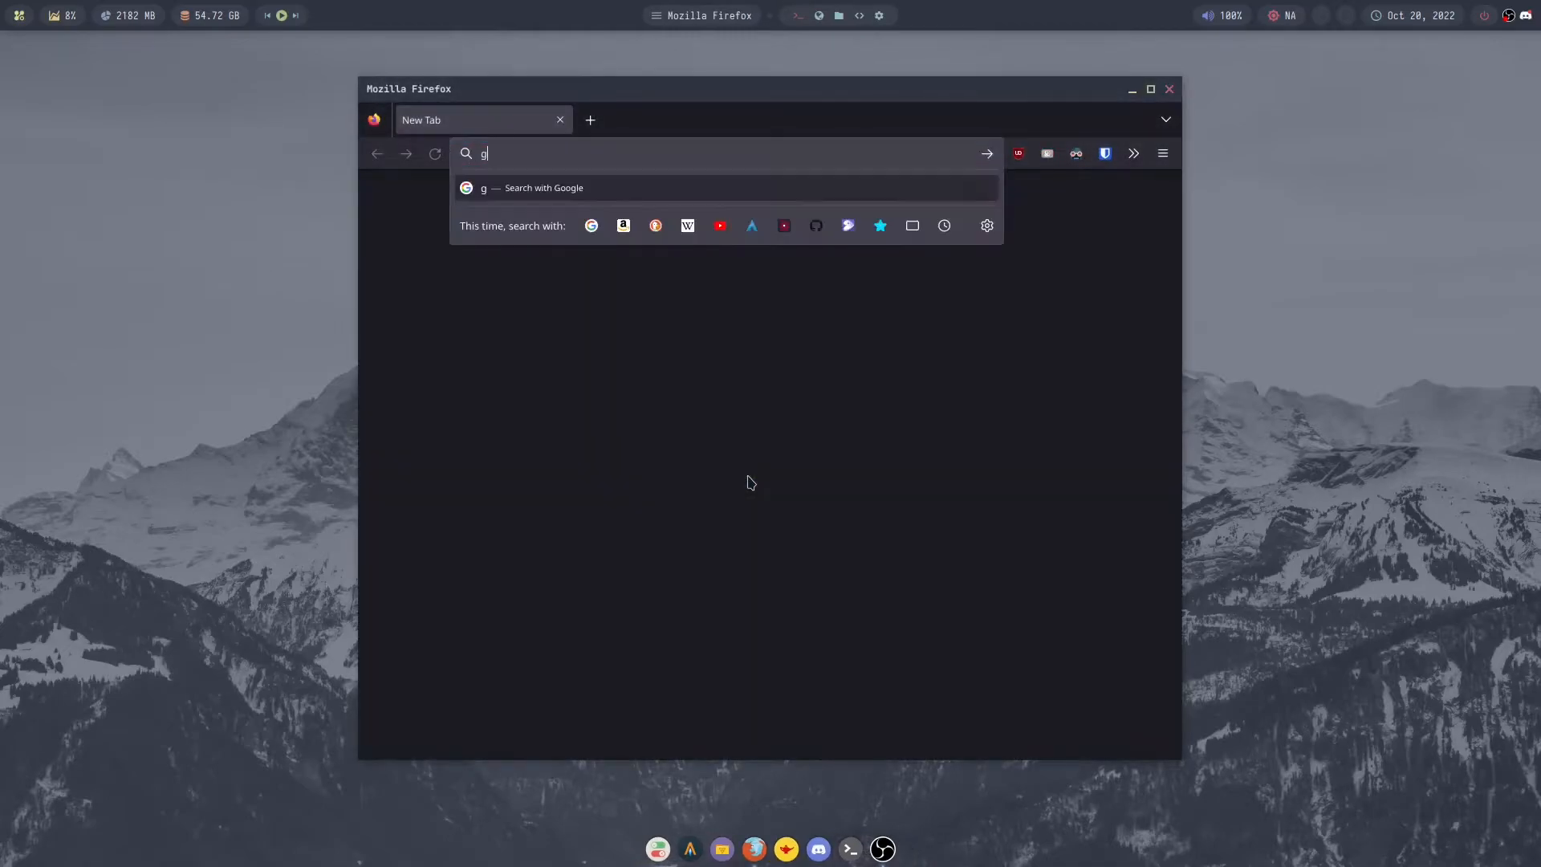
text(ithub.)
key(Return)
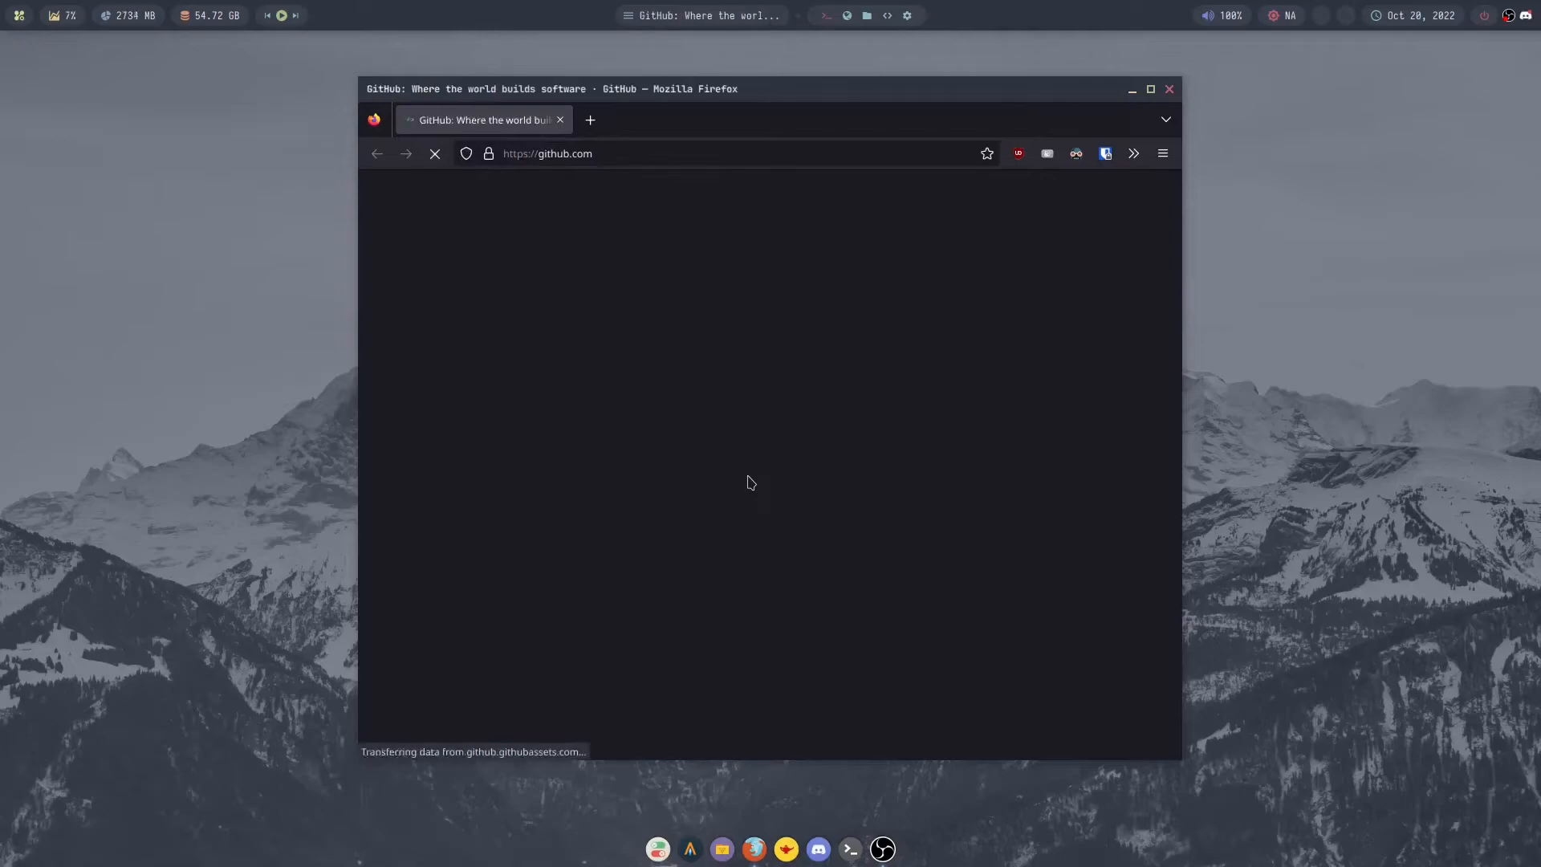
- Search GitHub for latencyflex and open the LatencyFleX repository
click(938, 201)
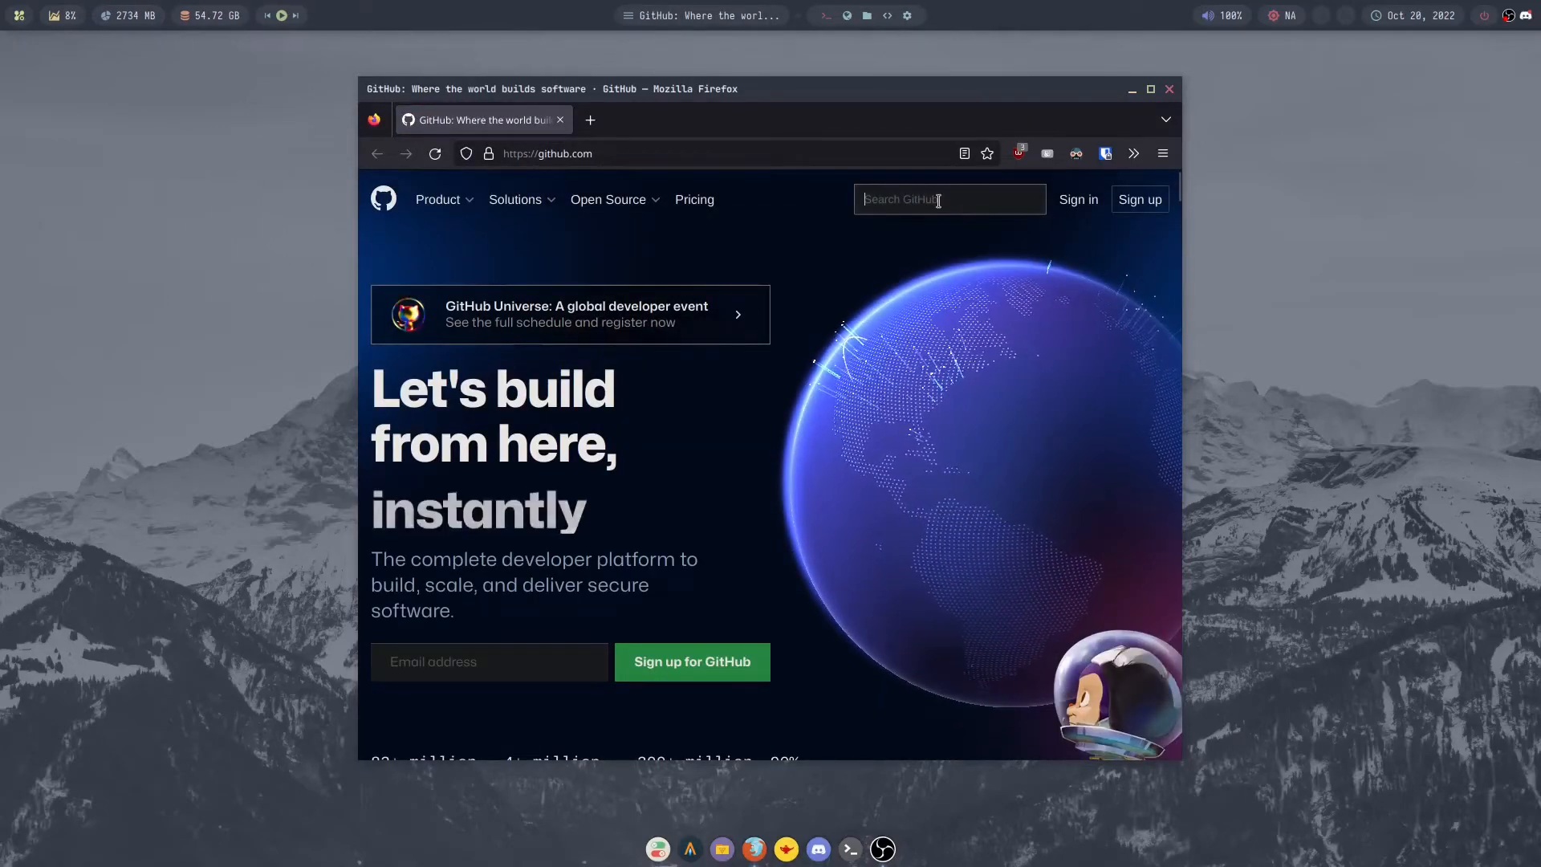
text(latencyfle)
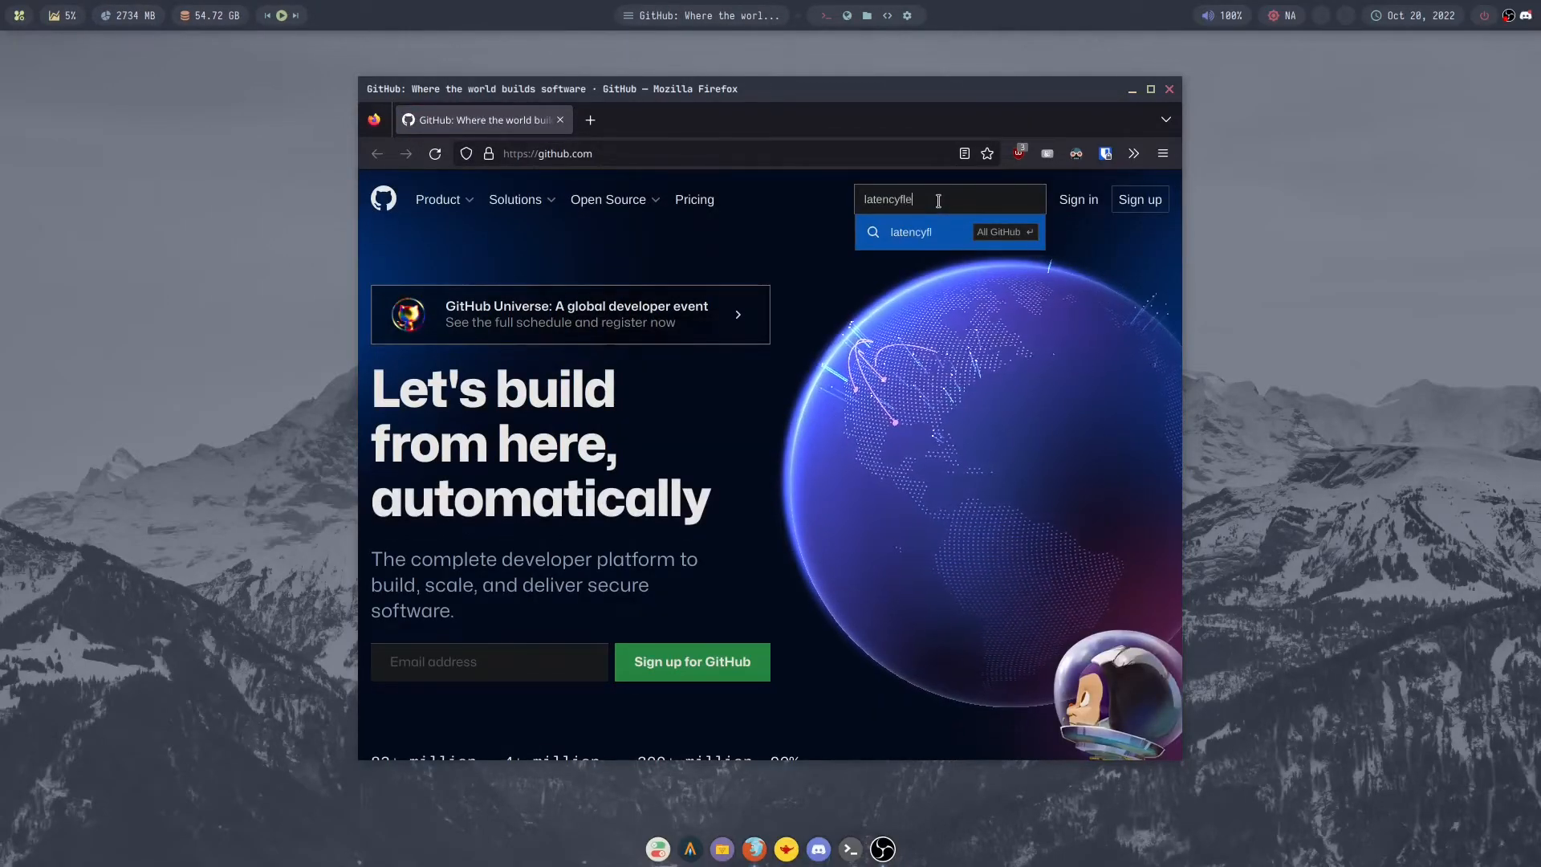
text(x)
click(903, 233)
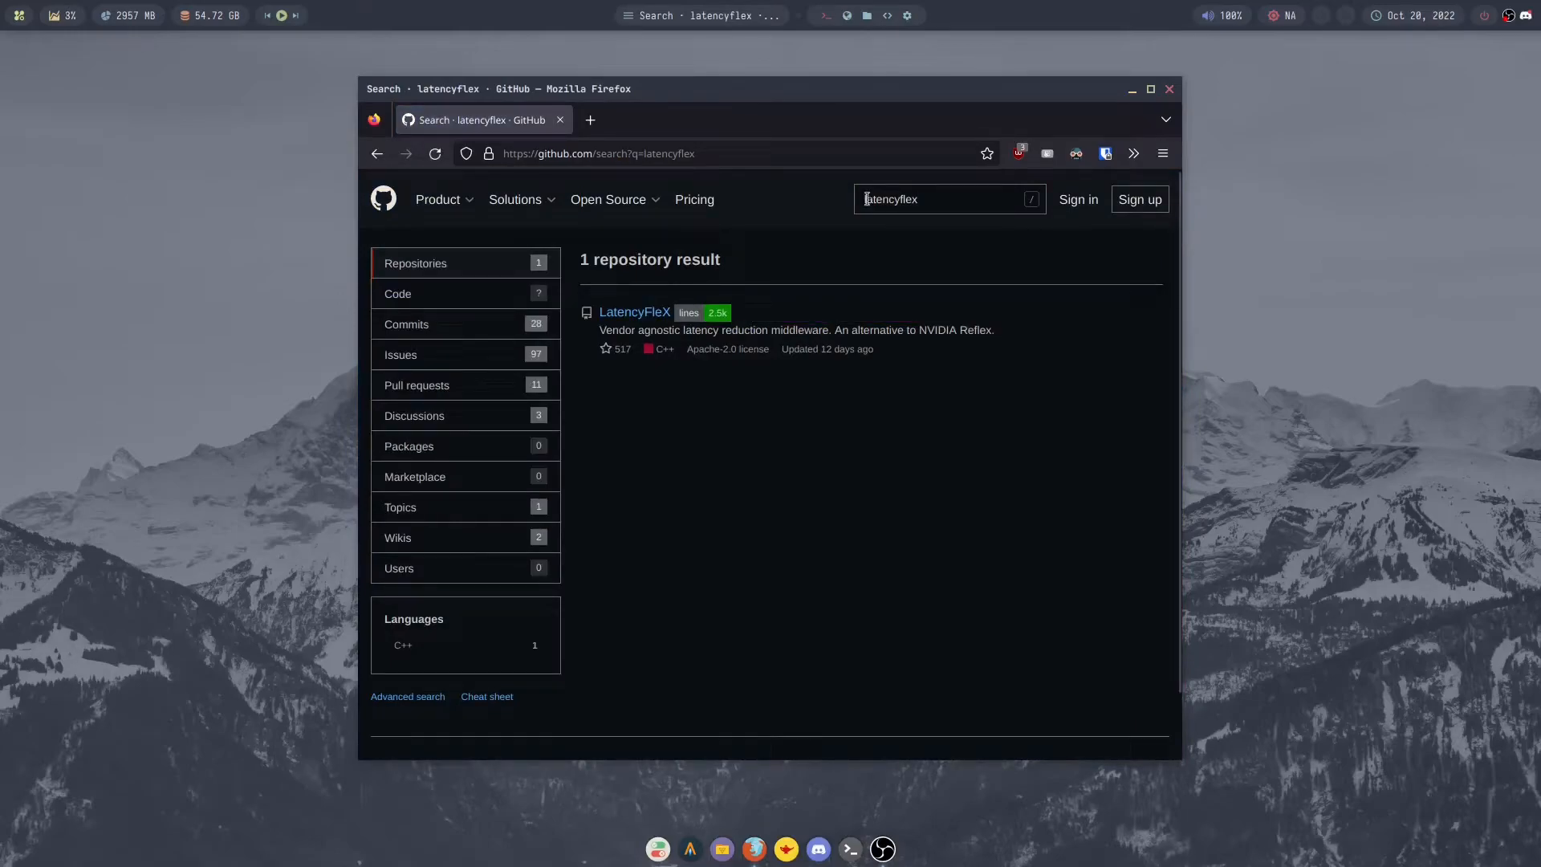
click(645, 318)
- Download latencyflex-v0.1.1.tar.xz from the v0.1.1 release and extract it in the Downloads folder
click(962, 529)
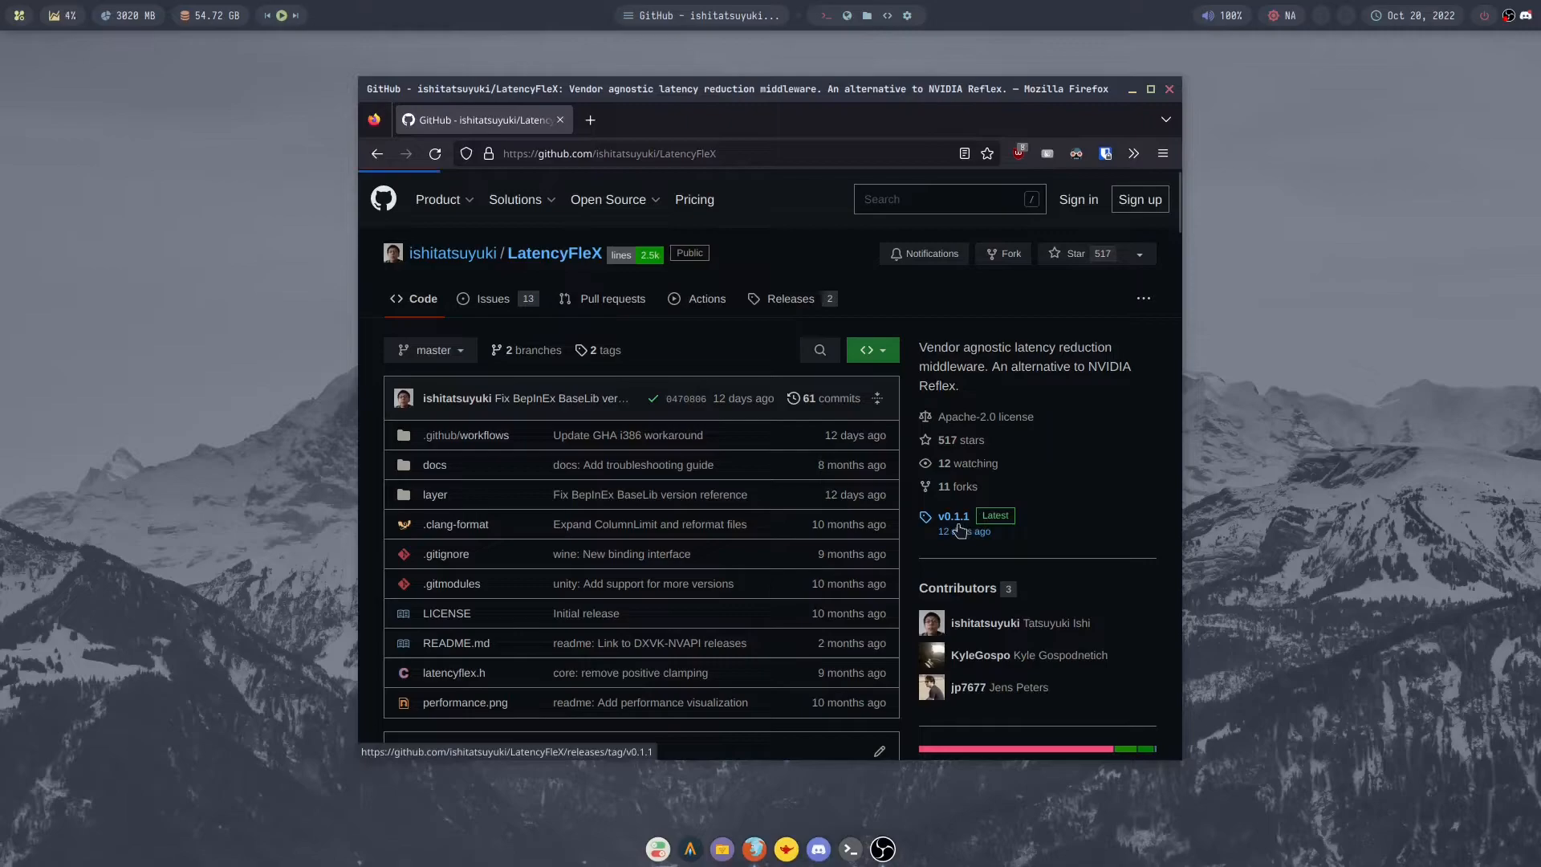
click(470, 615)
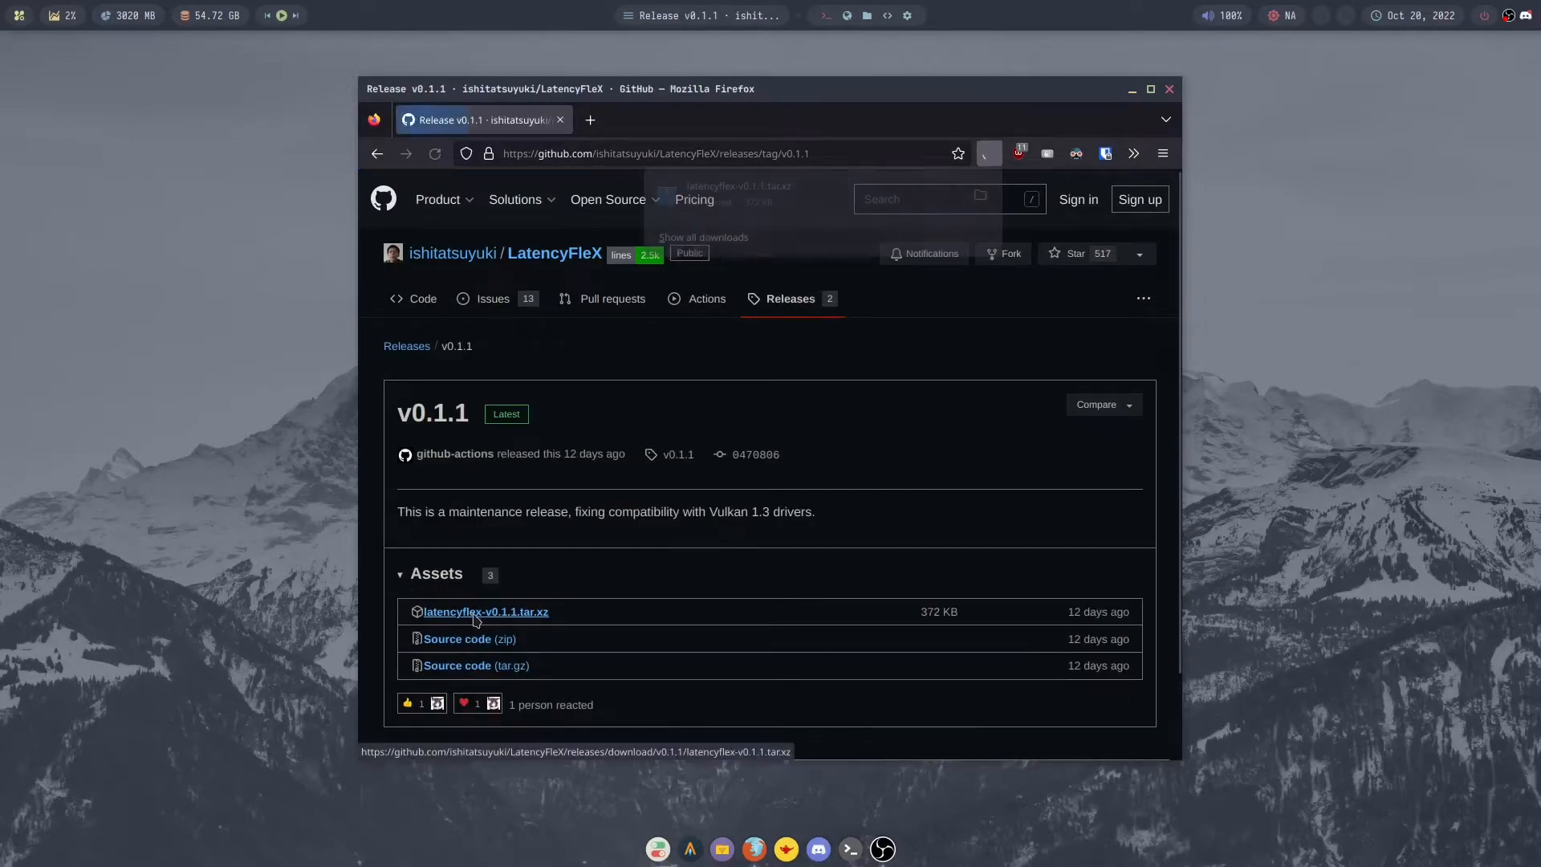
click(980, 197)
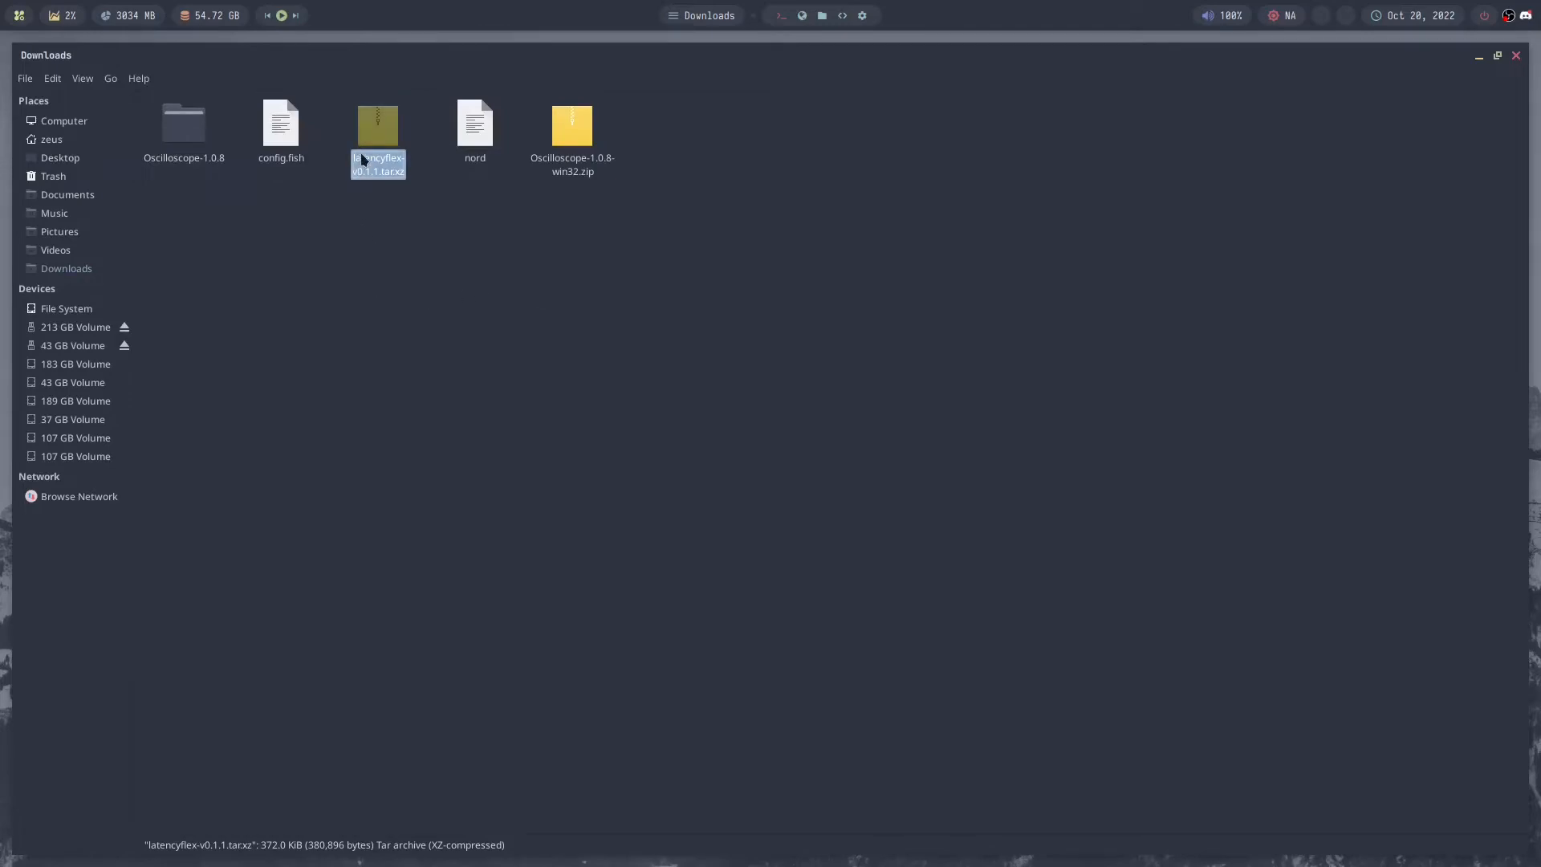
right_click(380, 143)
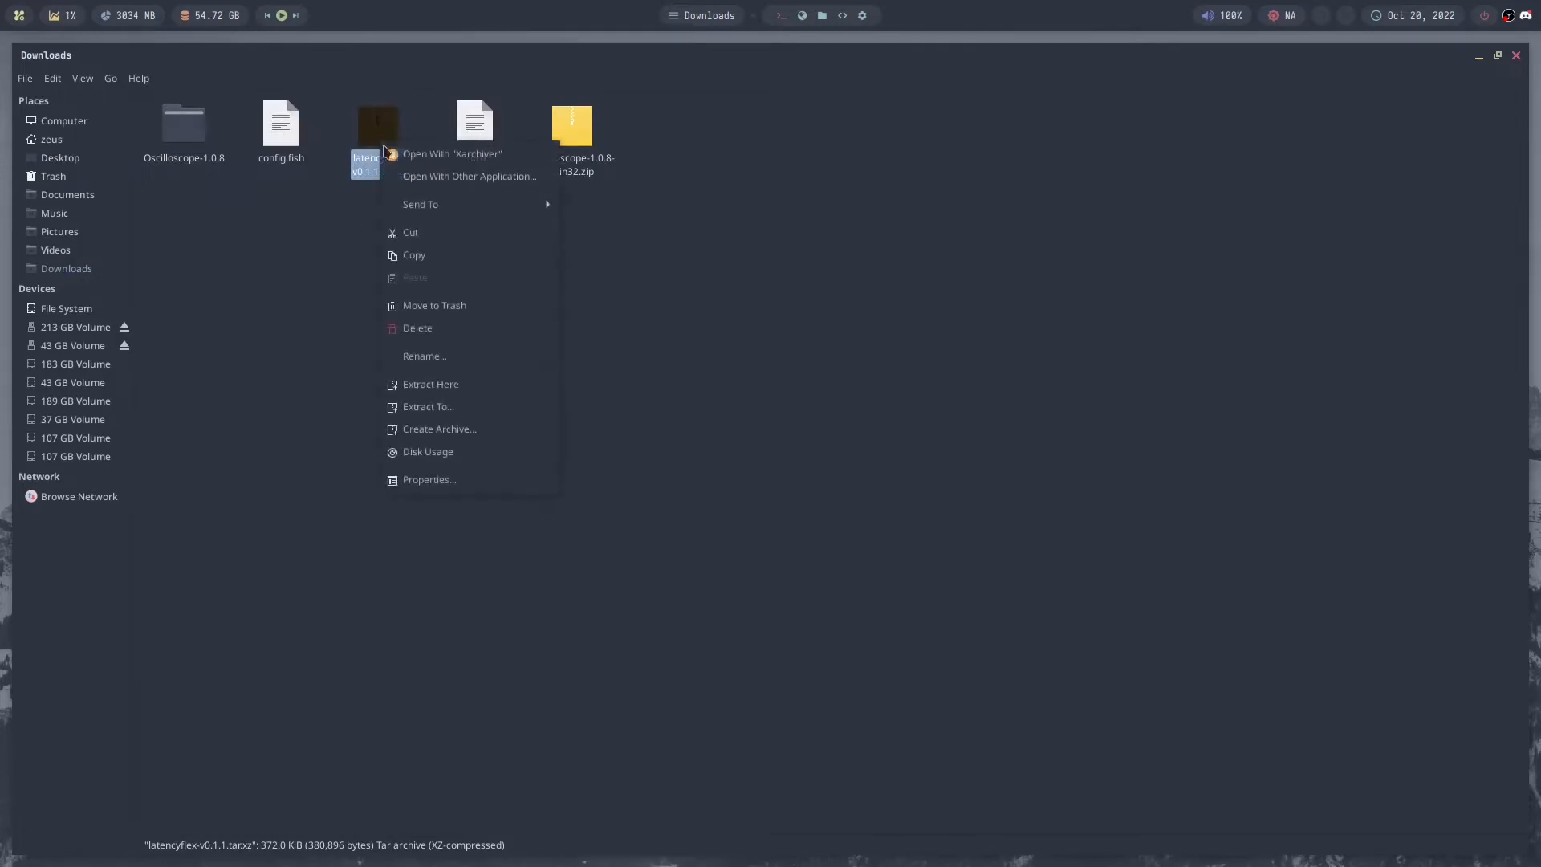
click(498, 387)
- Go into the extracted latencyflex-v0.1.1 folder, down to wine/usr/lib/wine, which holds the x86_64-unix and x86_64-windows folders
double_click(192, 141)
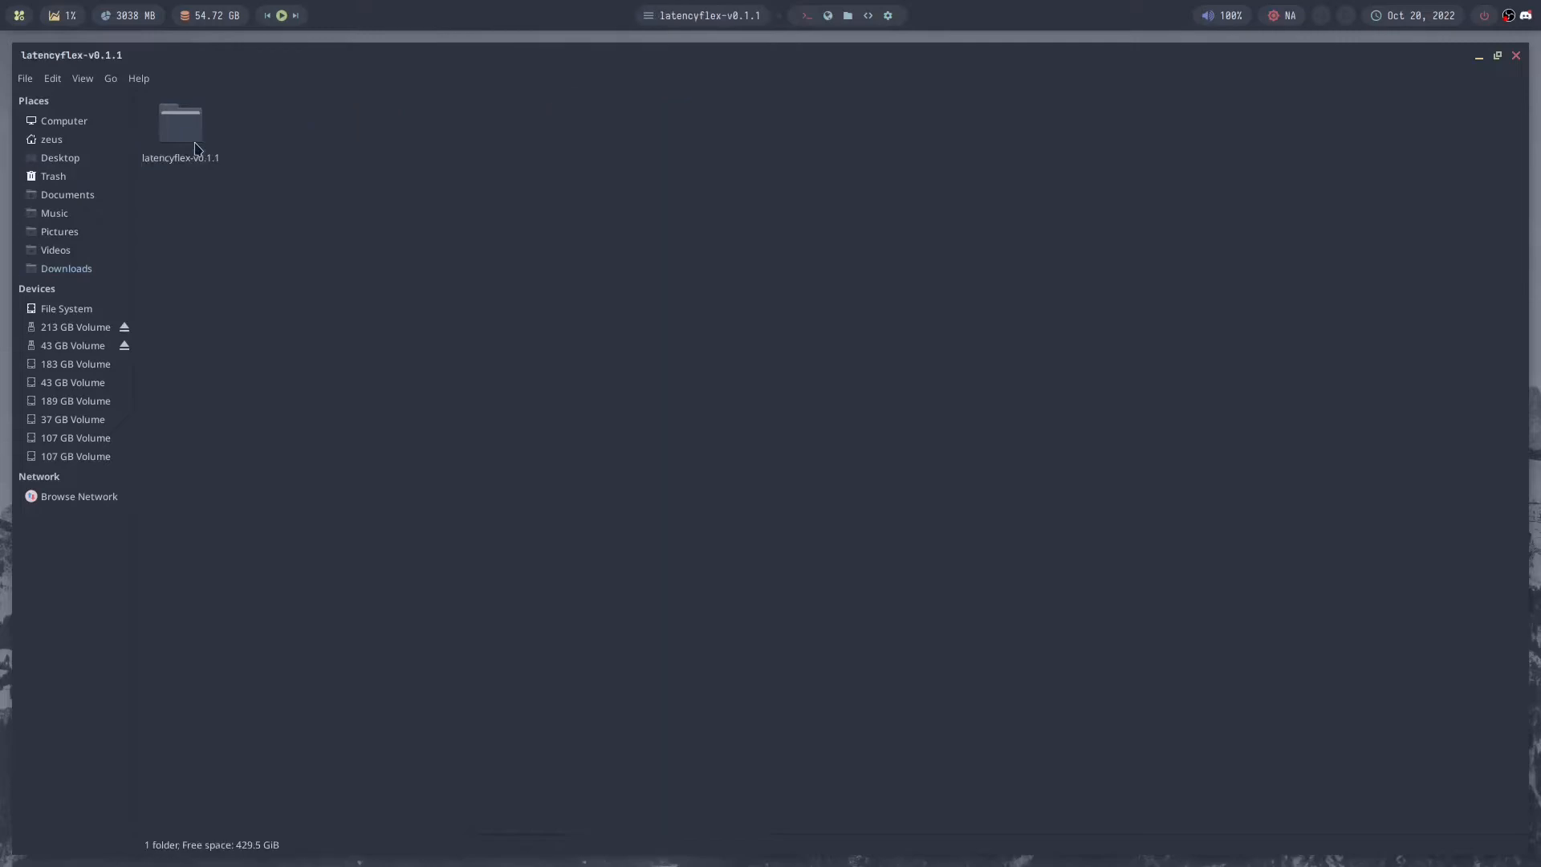
double_click(196, 144)
double_click(285, 132)
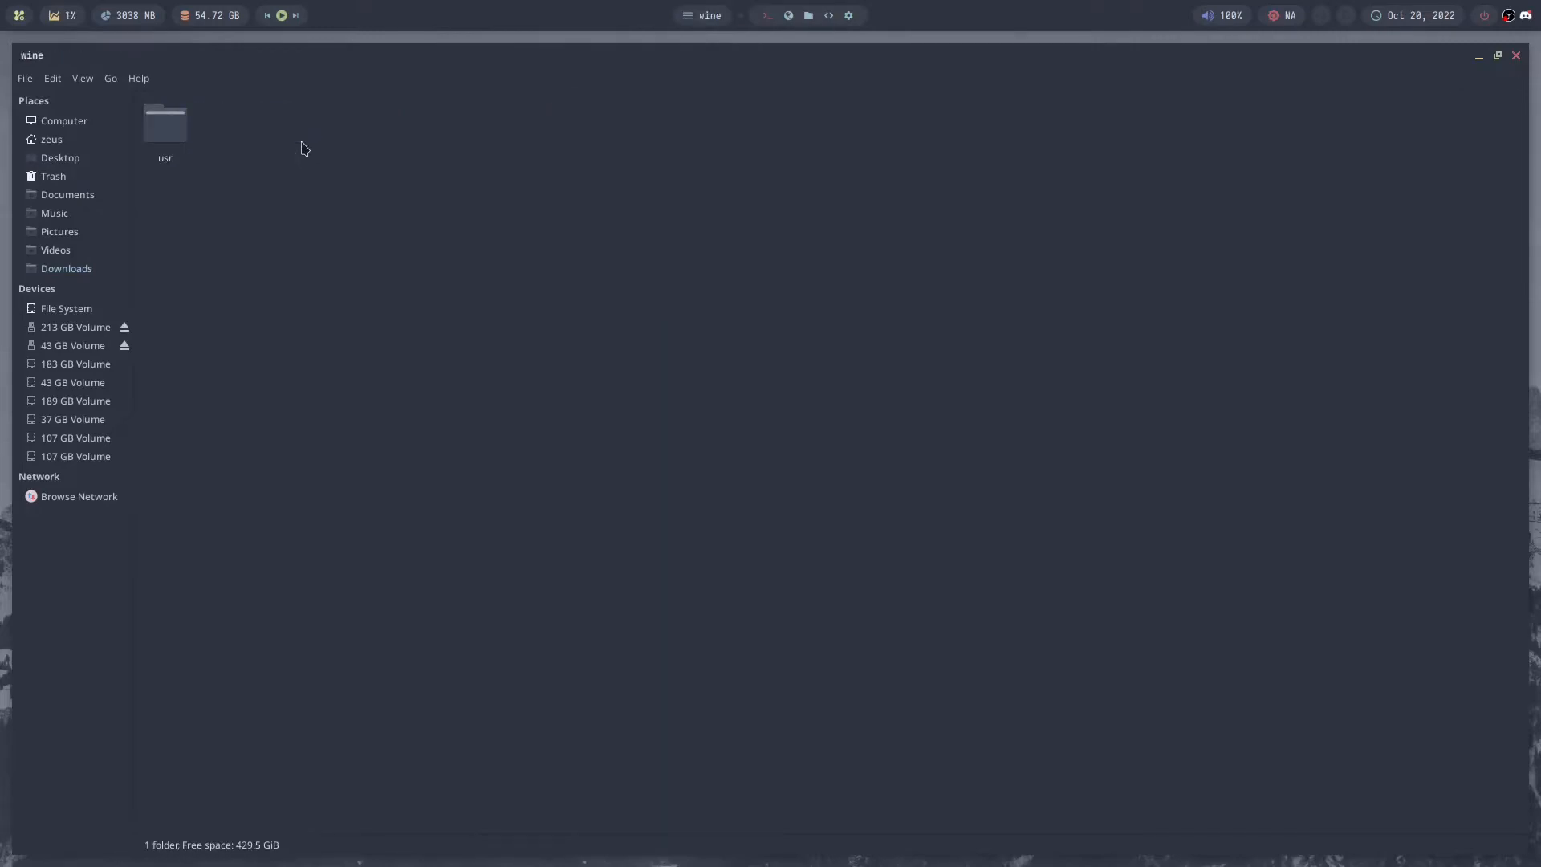
double_click(164, 130)
double_click(163, 131)
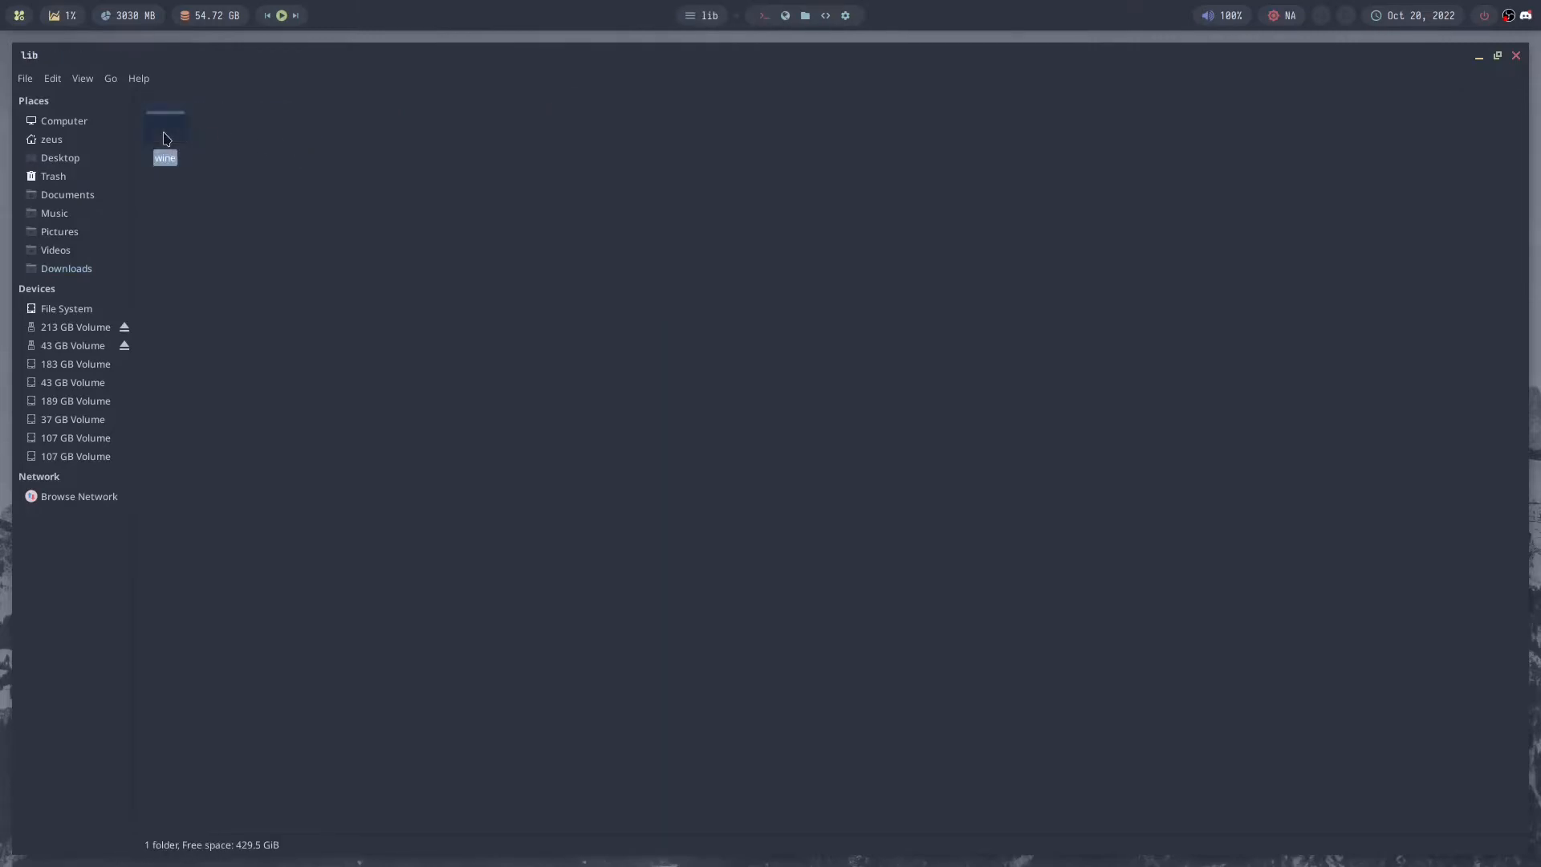
double_click(162, 132)
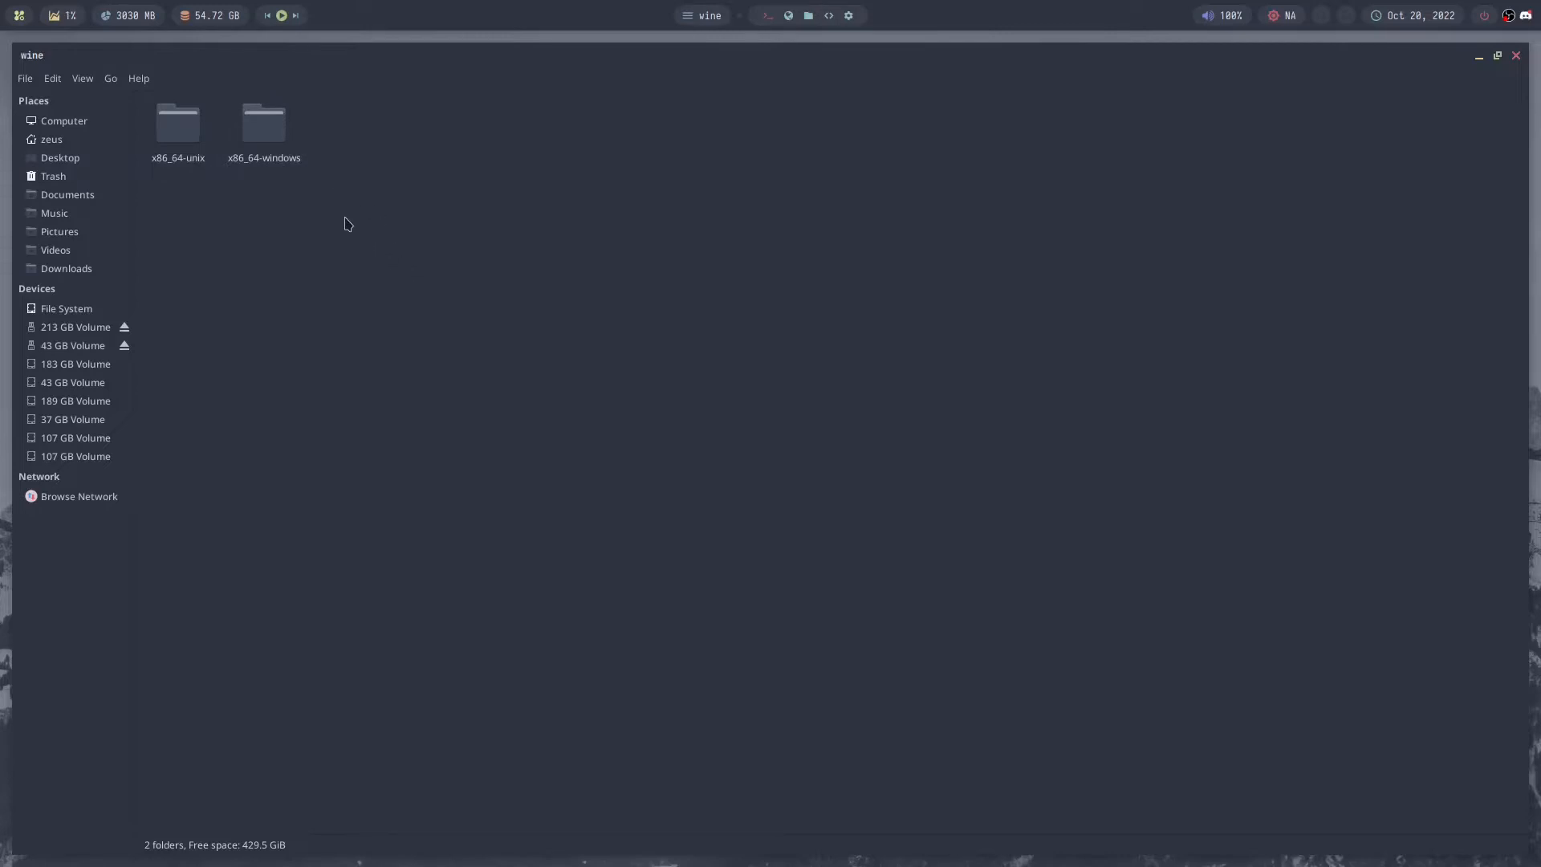
drag(177, 135, 295, 201)
click(396, 255)
- Show the home folder in a second file view, reveal hidden files and go to .local/share/lutris
key(F3)
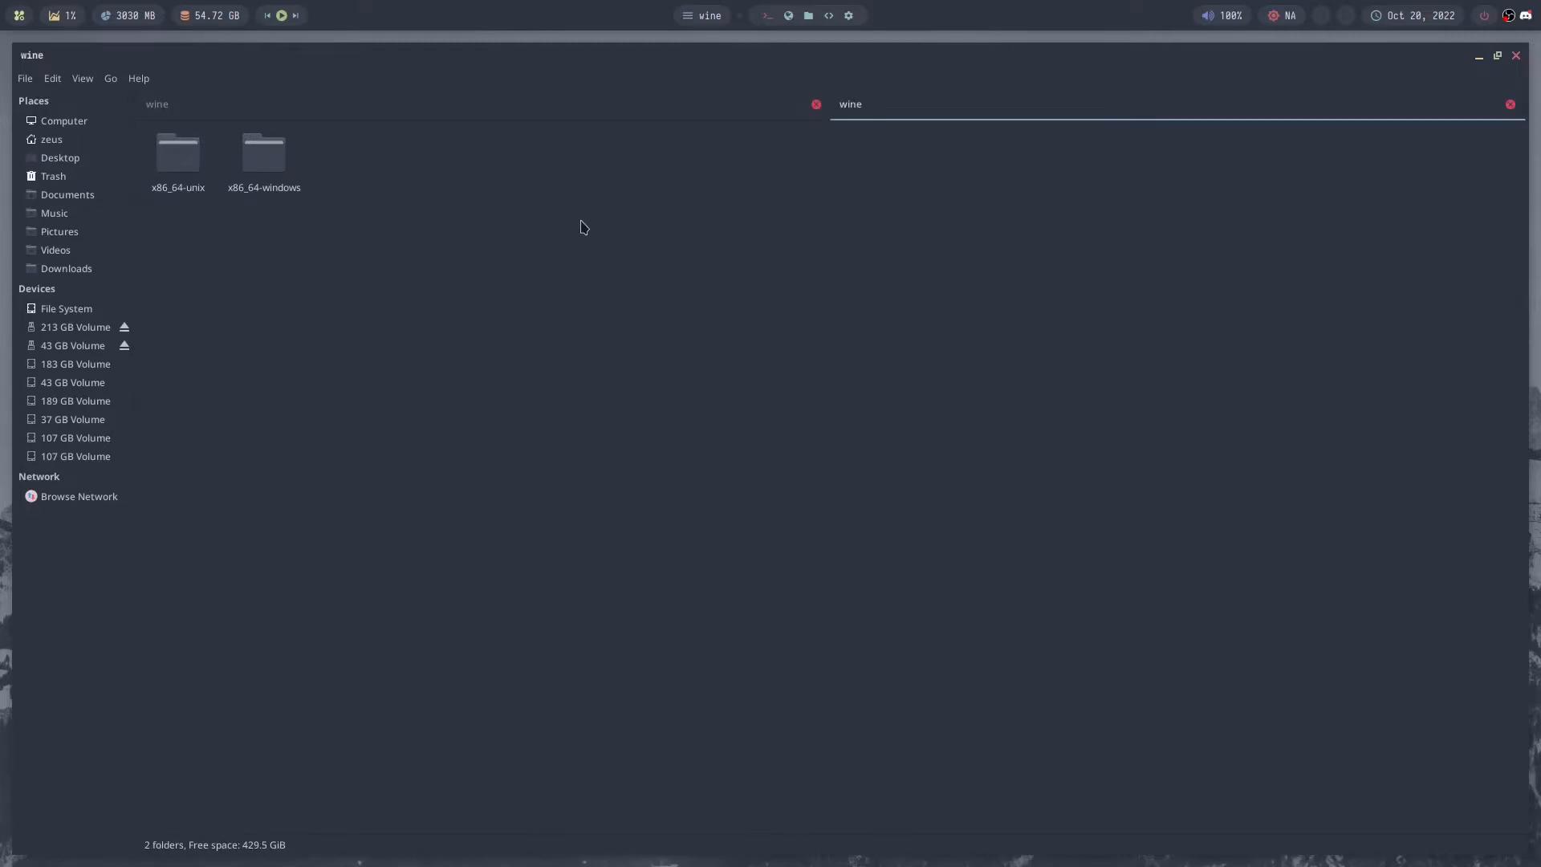
click(49, 140)
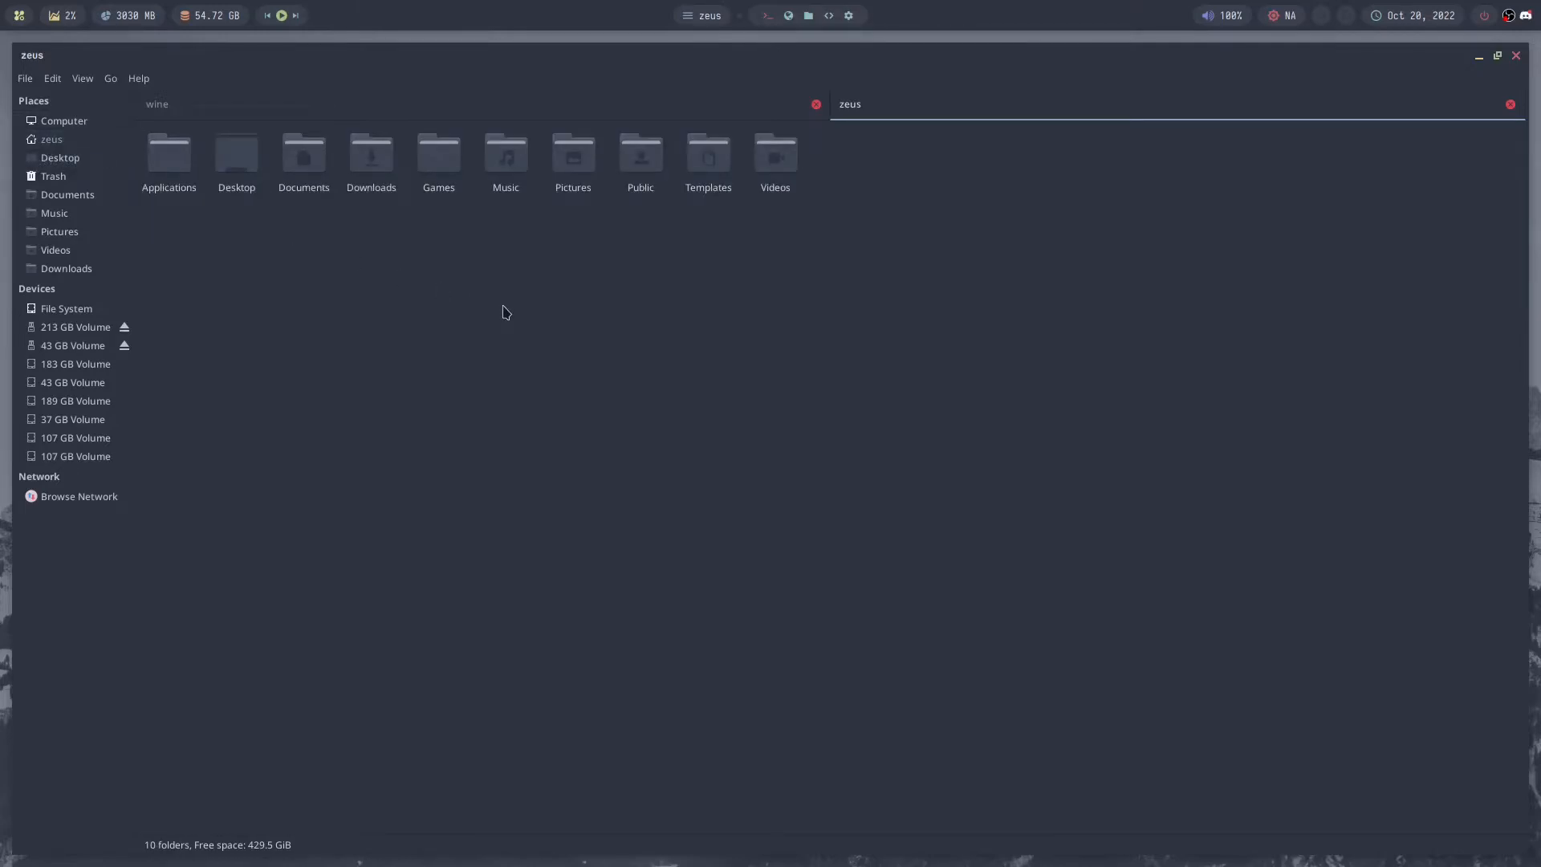
key(ctrl+h)
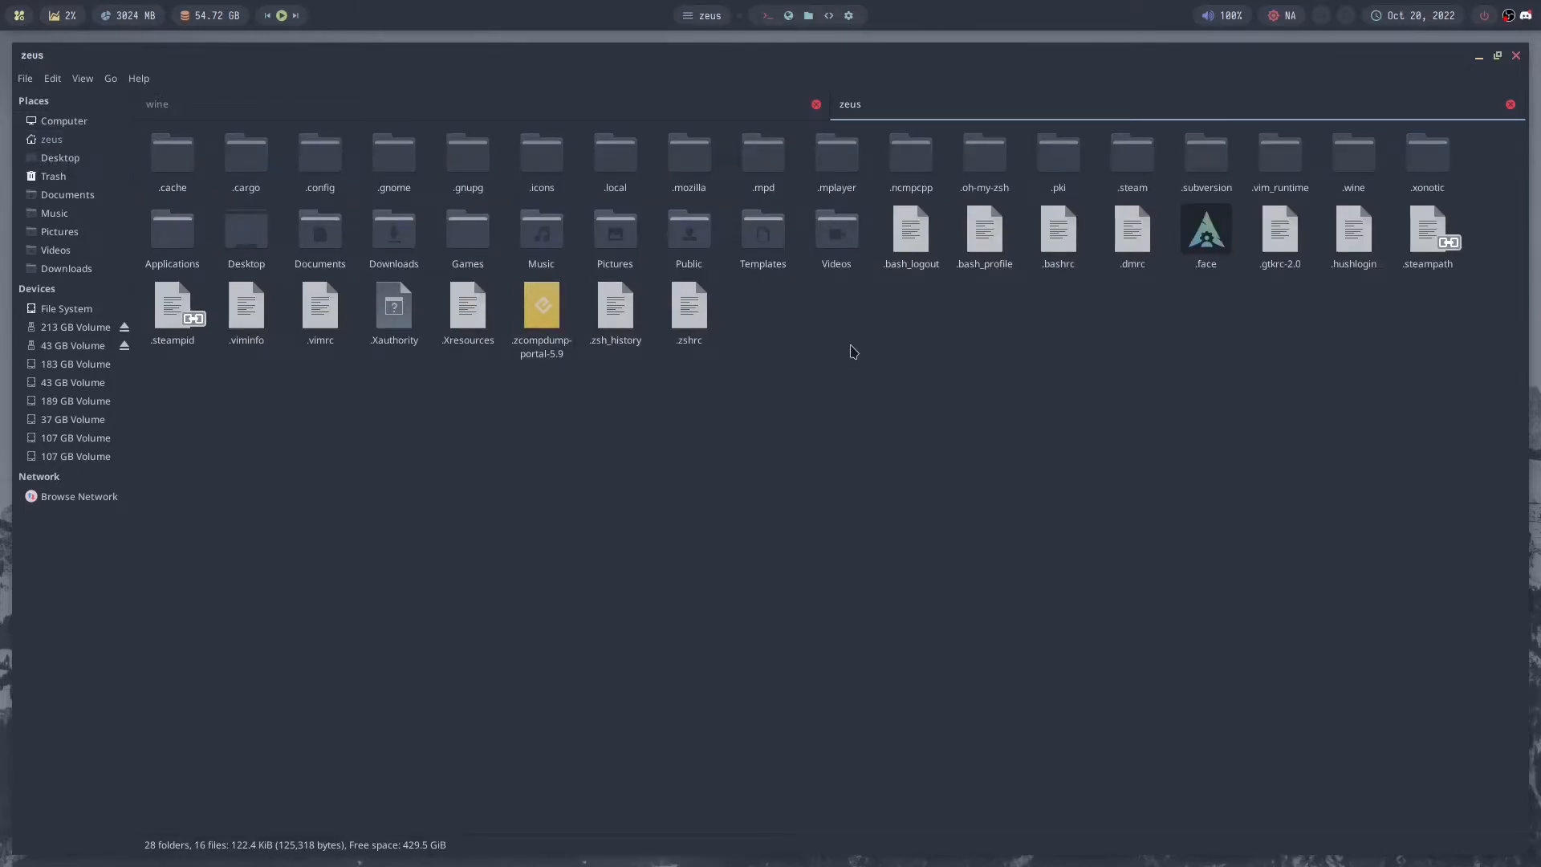
click(622, 170)
double_click(622, 171)
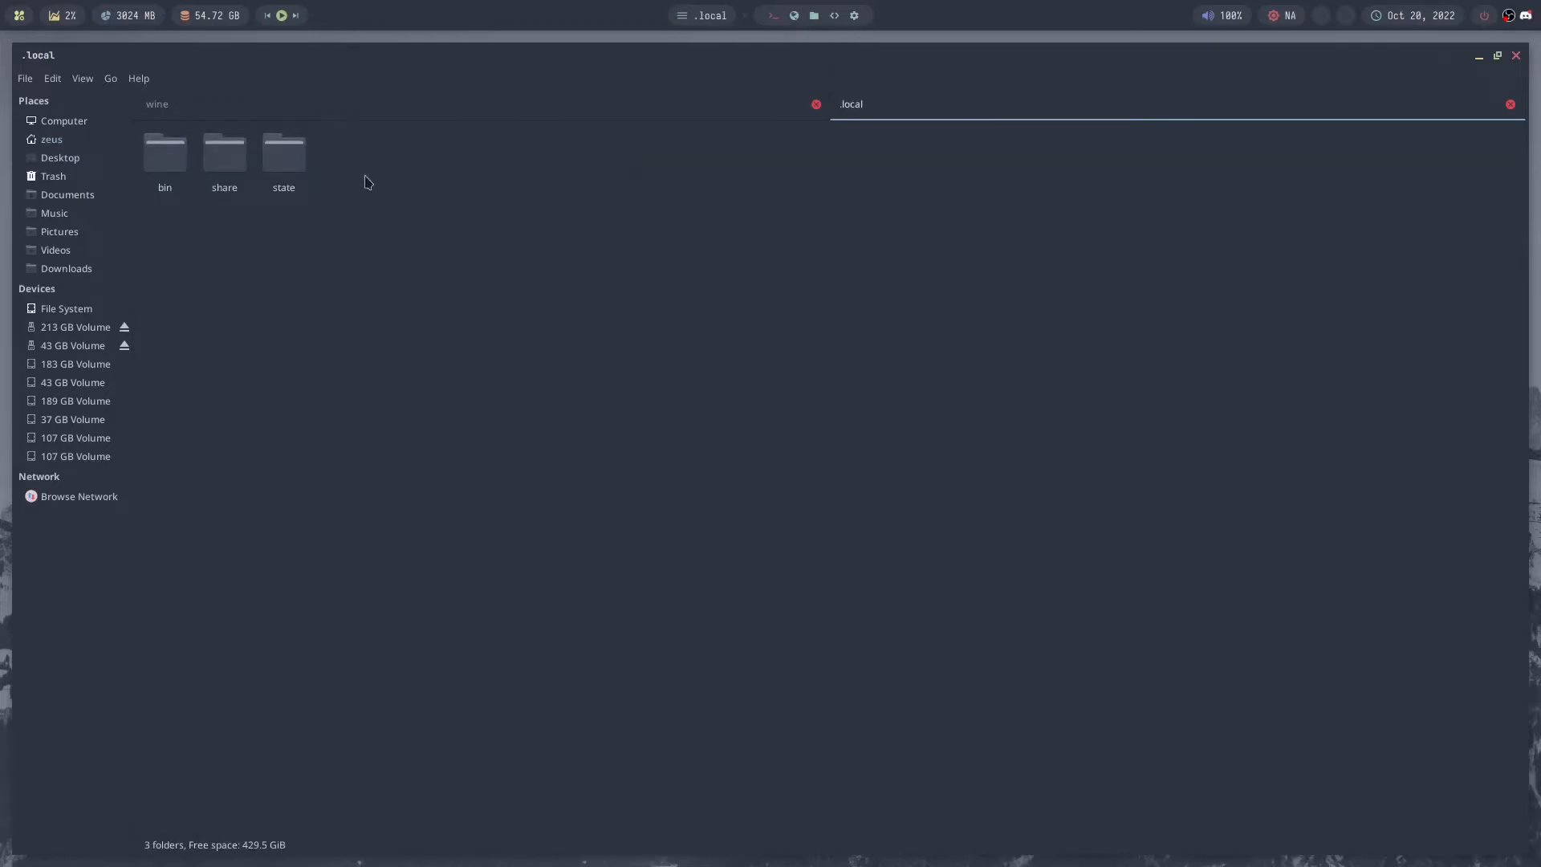
double_click(224, 165)
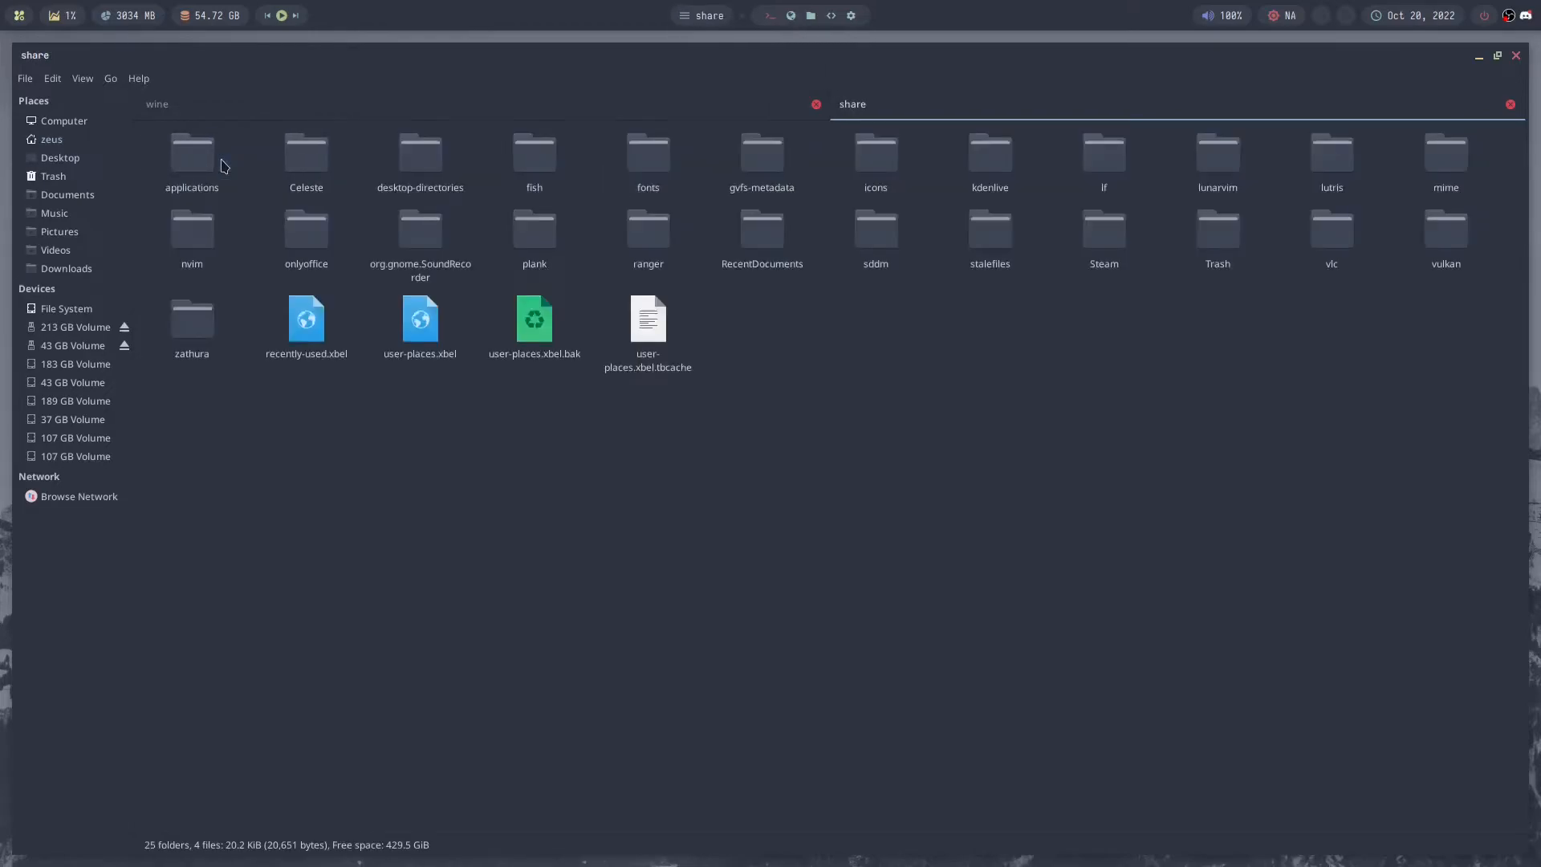
double_click(1309, 165)
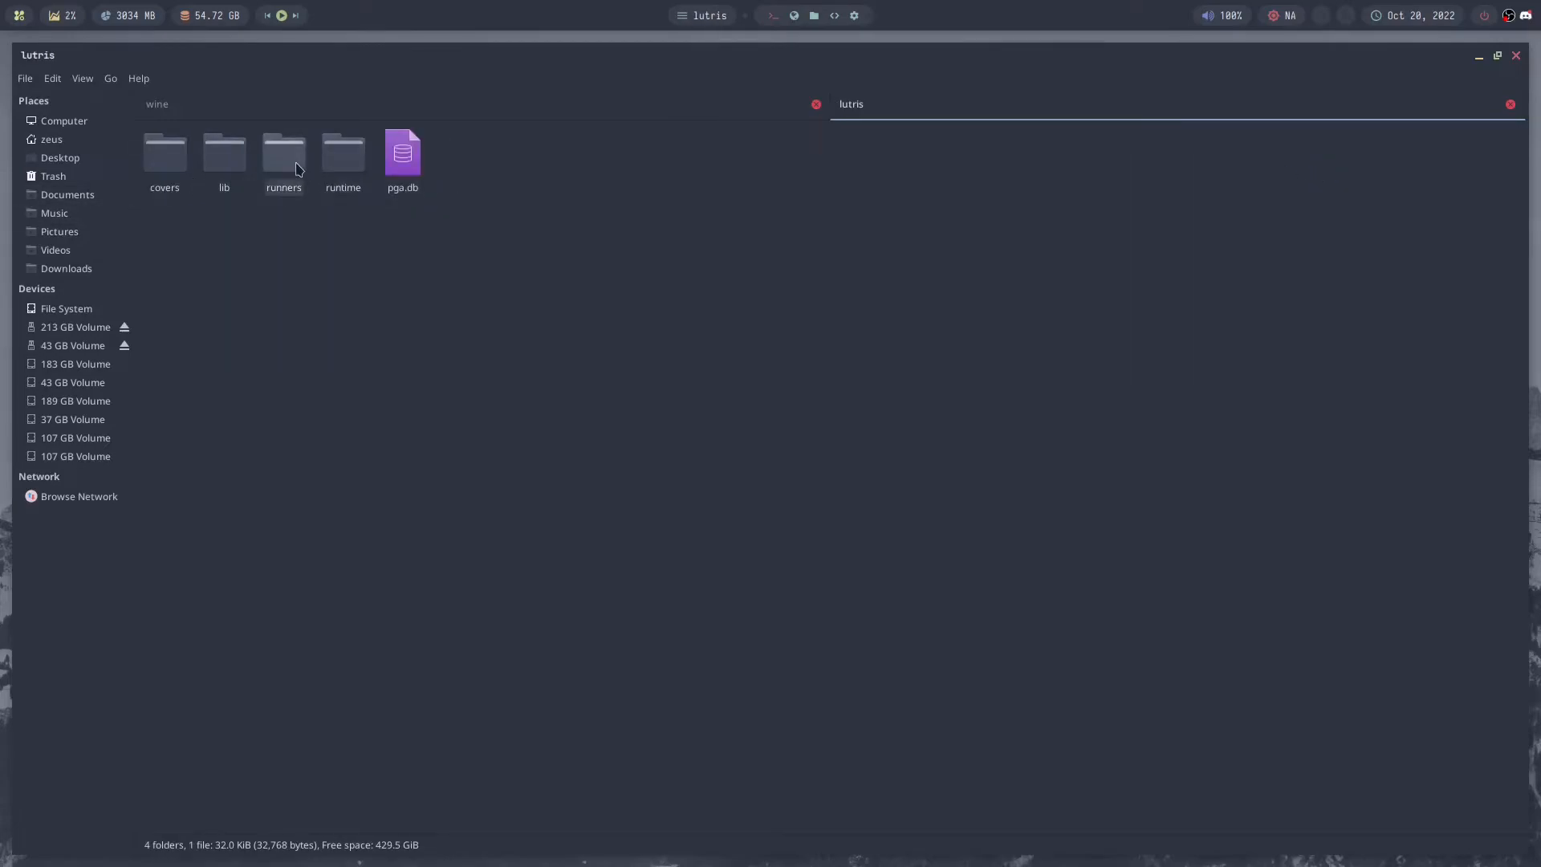
- Go through the Lutris runners folder to lib/wine inside overwatch2-caffe-7.18-x86_64
double_click(297, 168)
double_click(178, 167)
click(177, 170)
double_click(177, 170)
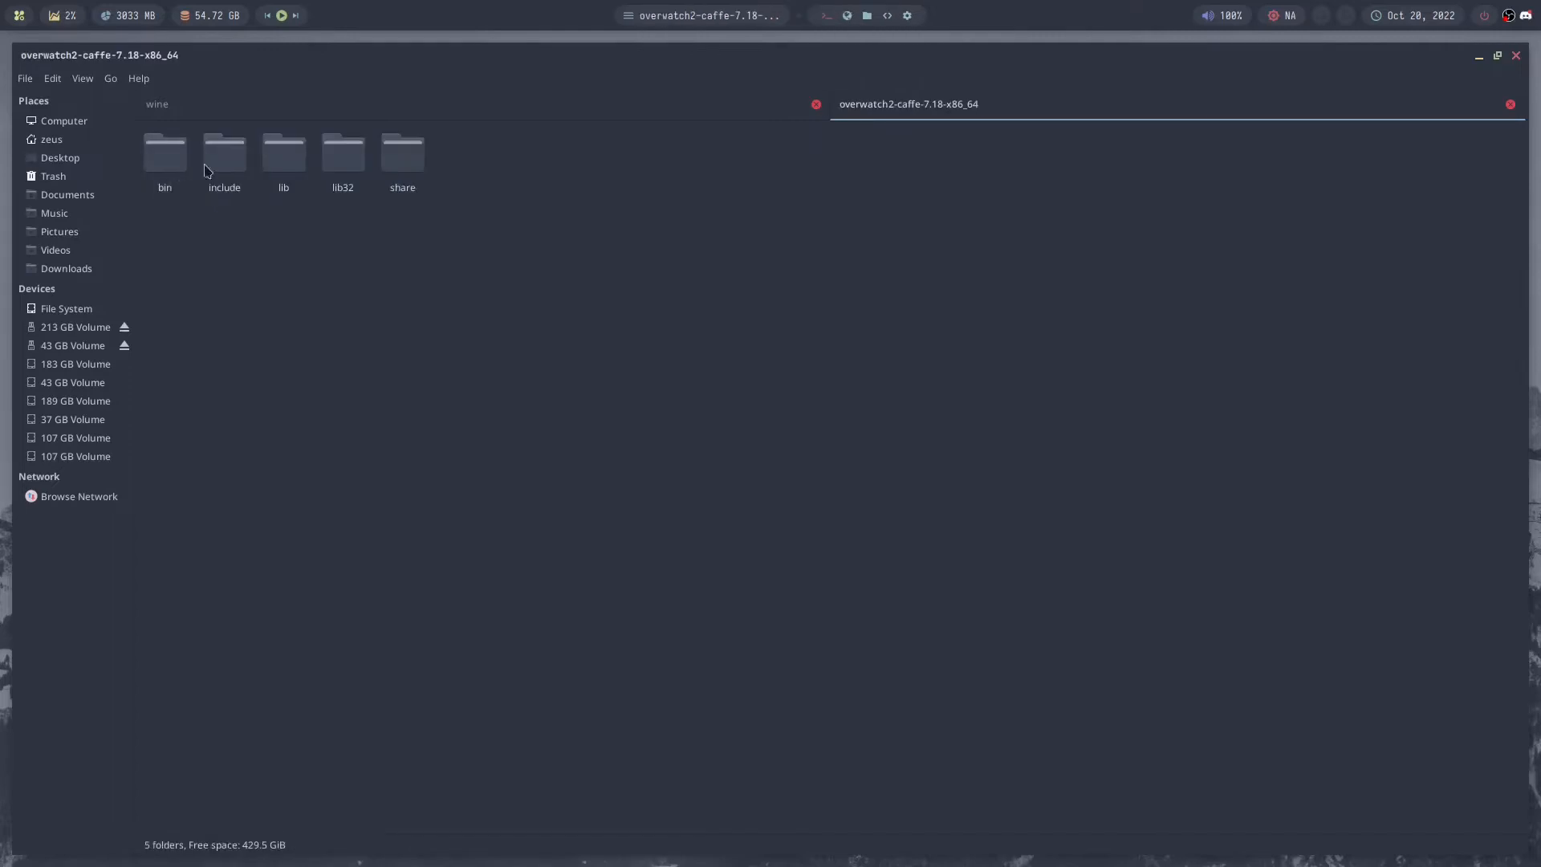
double_click(282, 161)
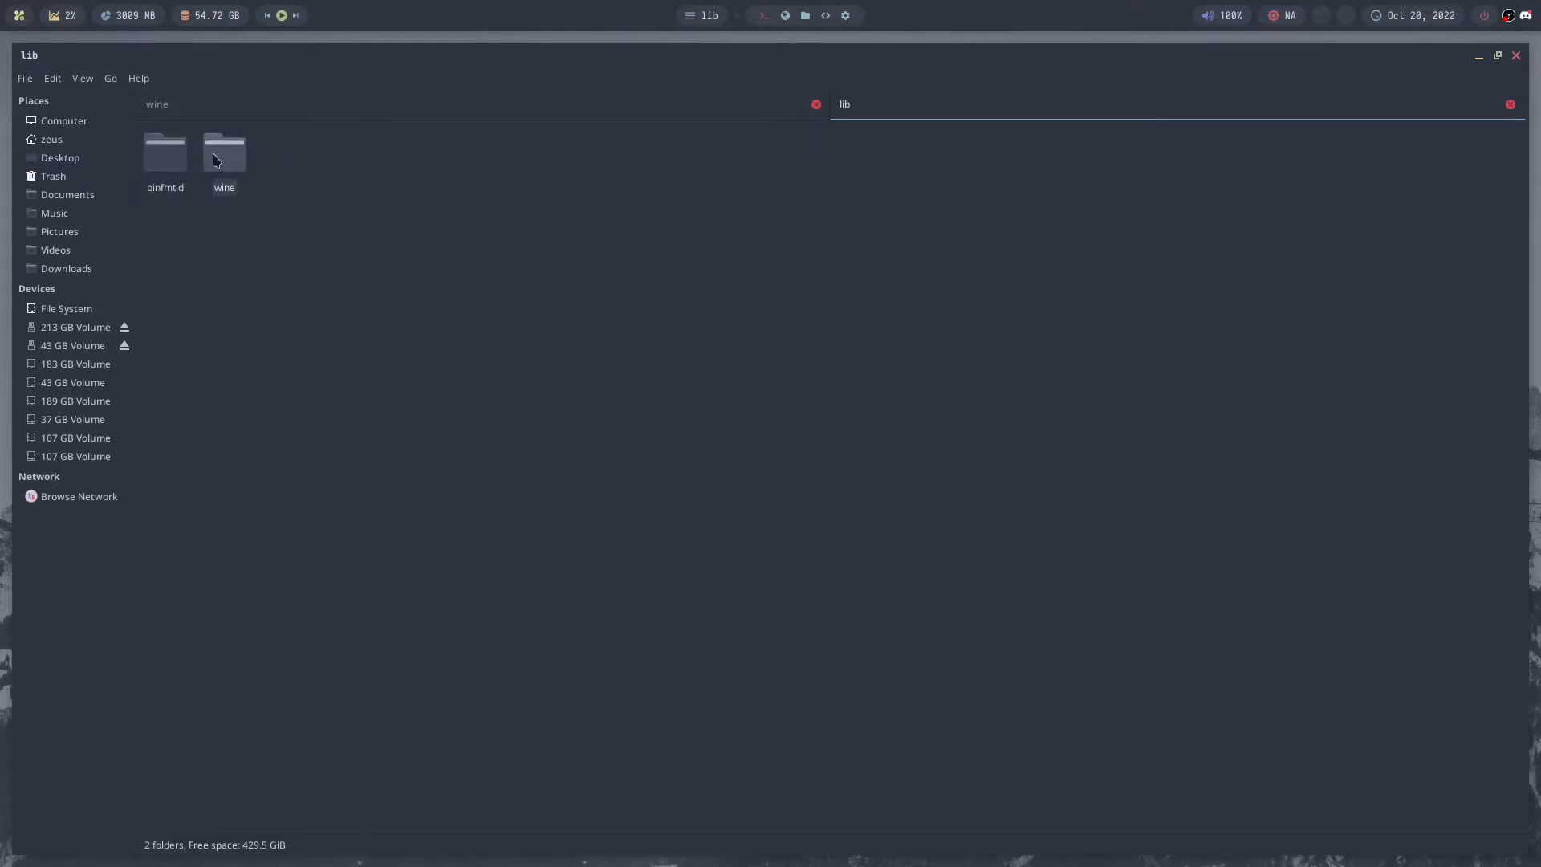
double_click(224, 164)
click(265, 171)
click(175, 166)
click(268, 166)
- Copy the LatencyFleX DLL files from the extracted x86_64-windows folder into the Overwatch 2 runner's x86_64-windows folder
click(283, 112)
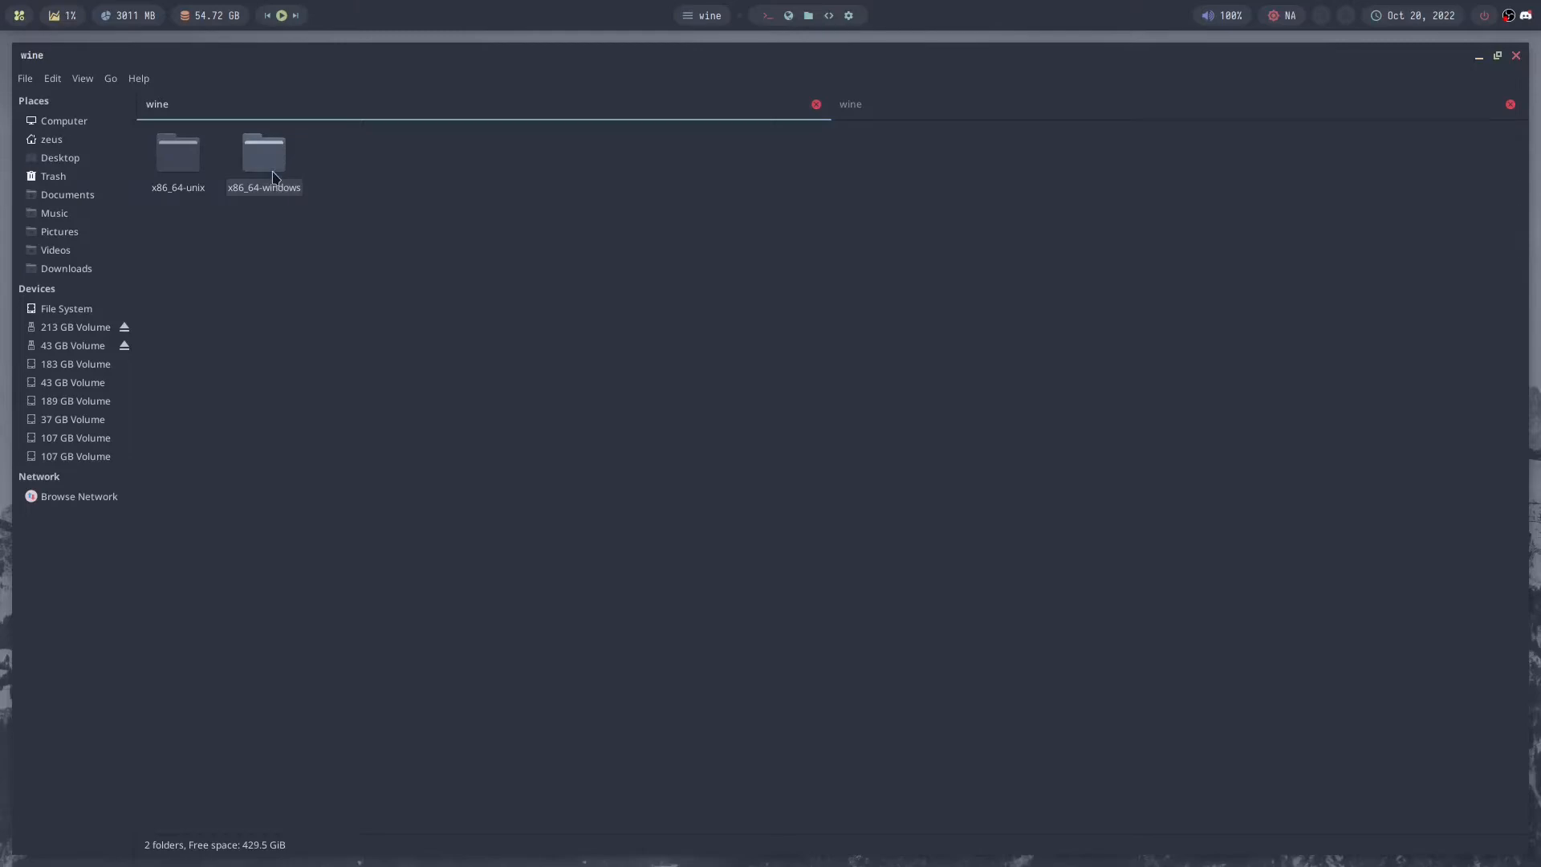
double_click(273, 176)
click(210, 169)
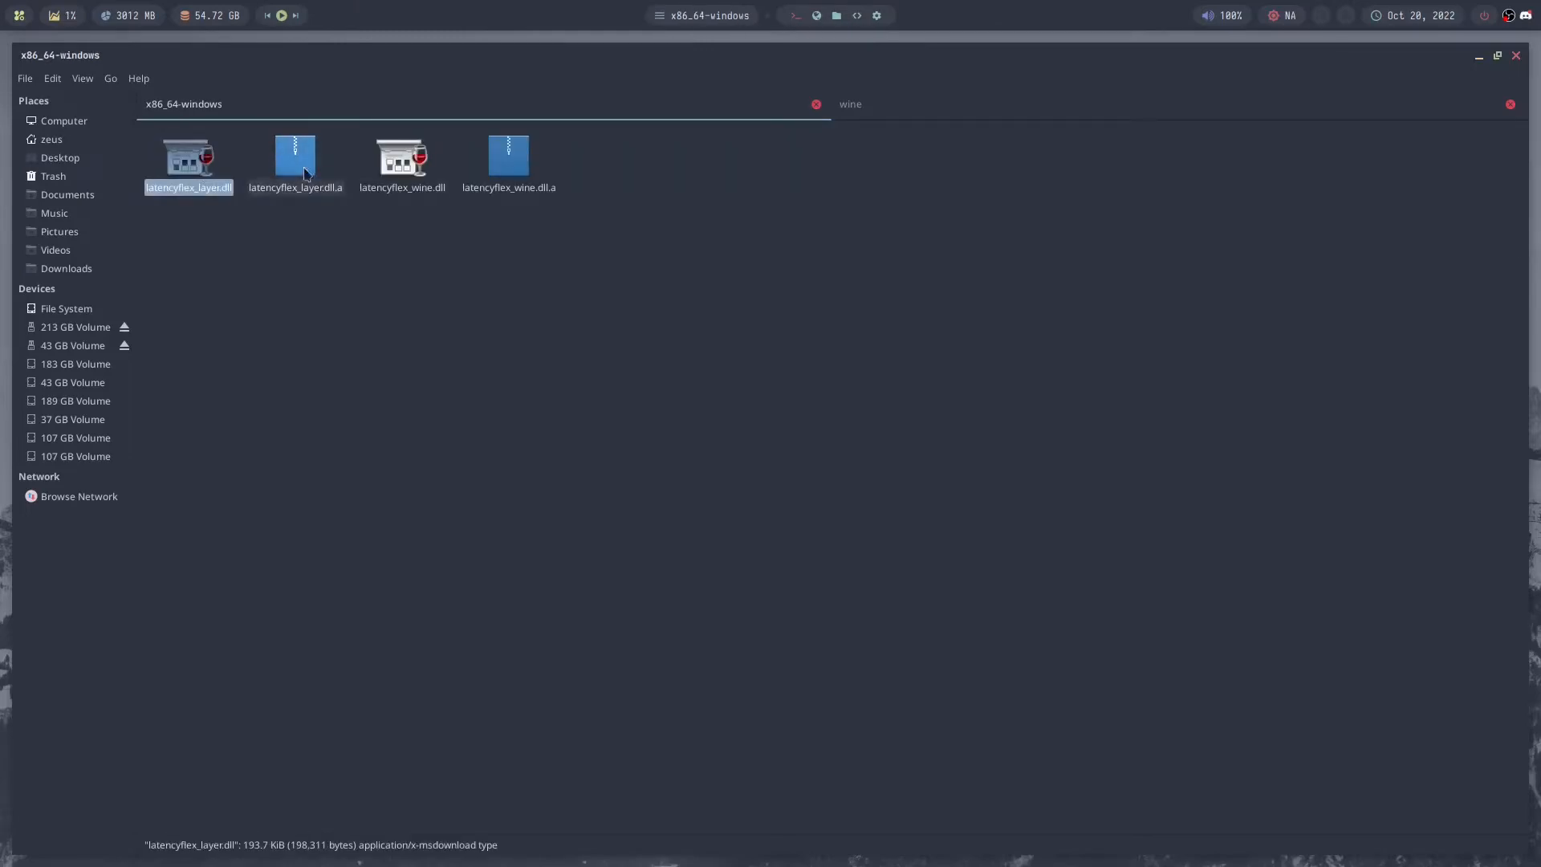
ctrl+click(402, 160)
right_click(401, 165)
click(474, 255)
click(956, 121)
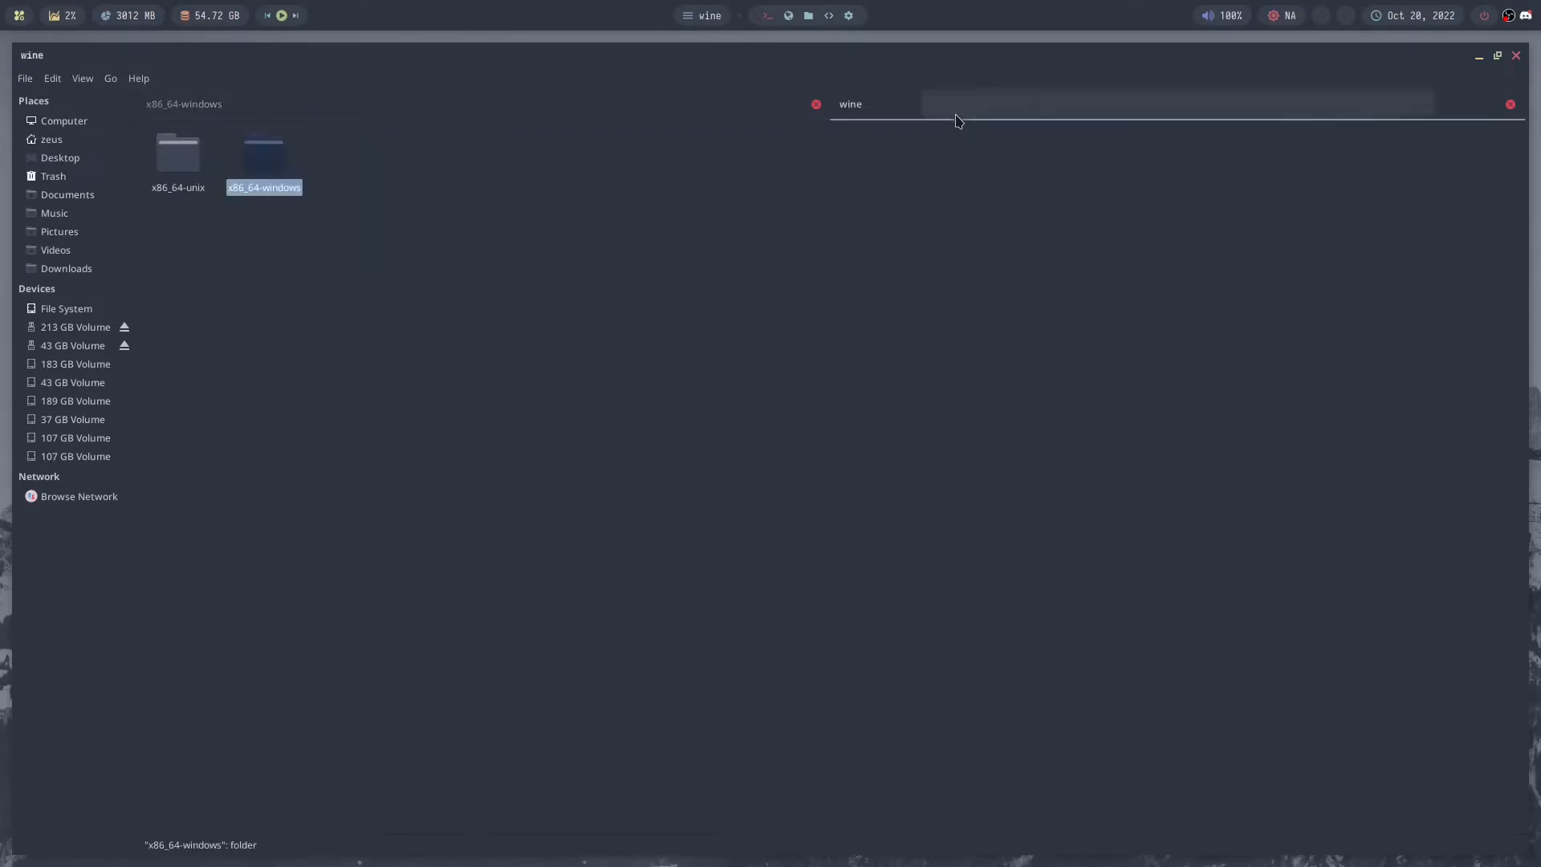
double_click(283, 187)
right_click(377, 258)
click(418, 321)
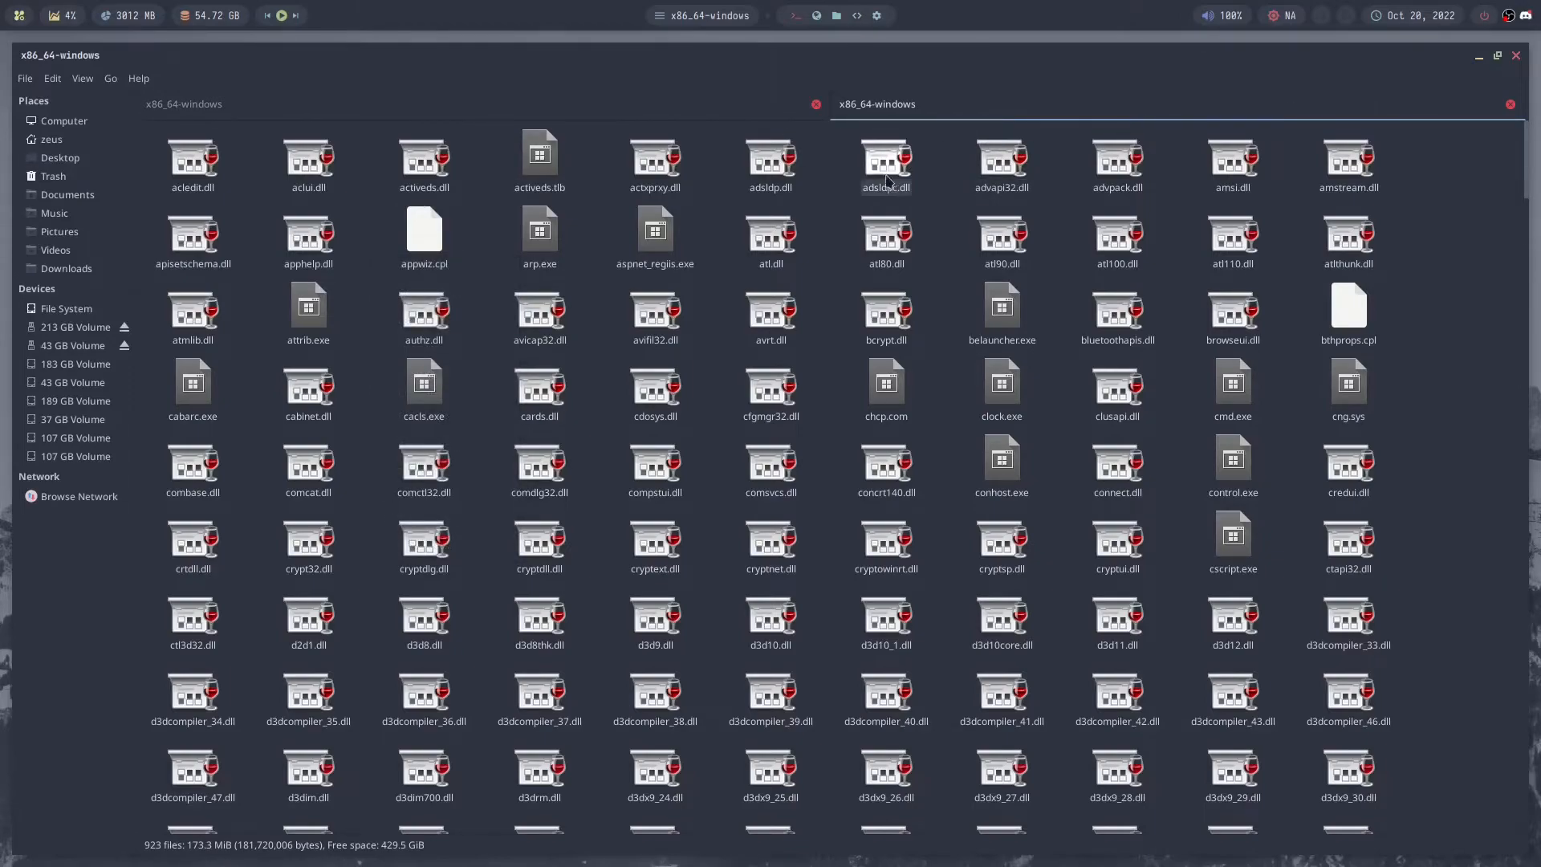
- Copy latencyflex_layer.so from the extracted x86_64-unix folder and return to the Overwatch 2 runner's x86_64-unix folder
key(BackSpace)
double_click(168, 186)
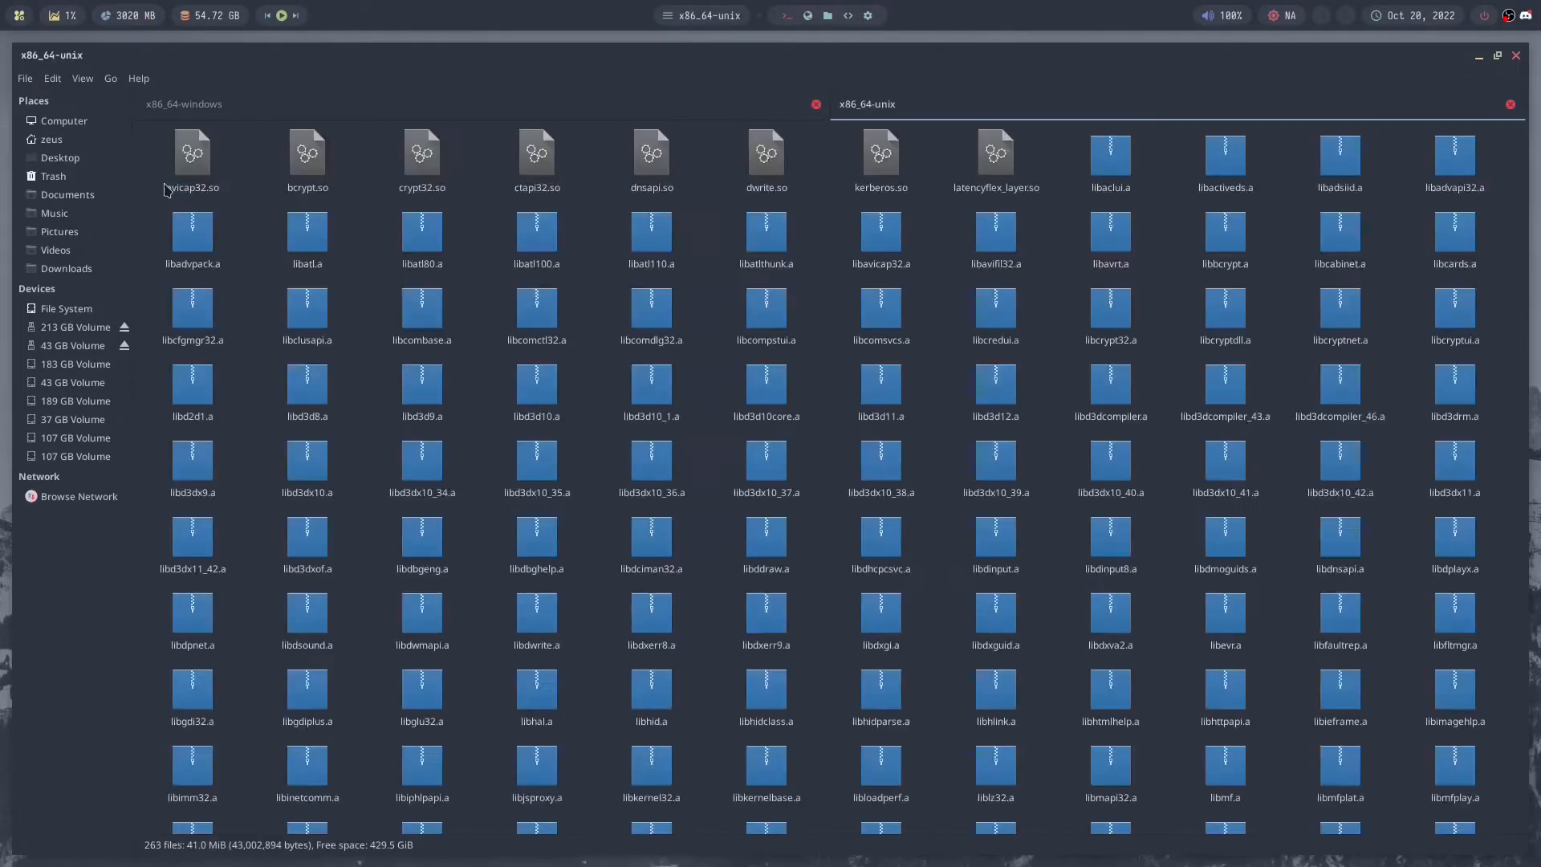
click(441, 104)
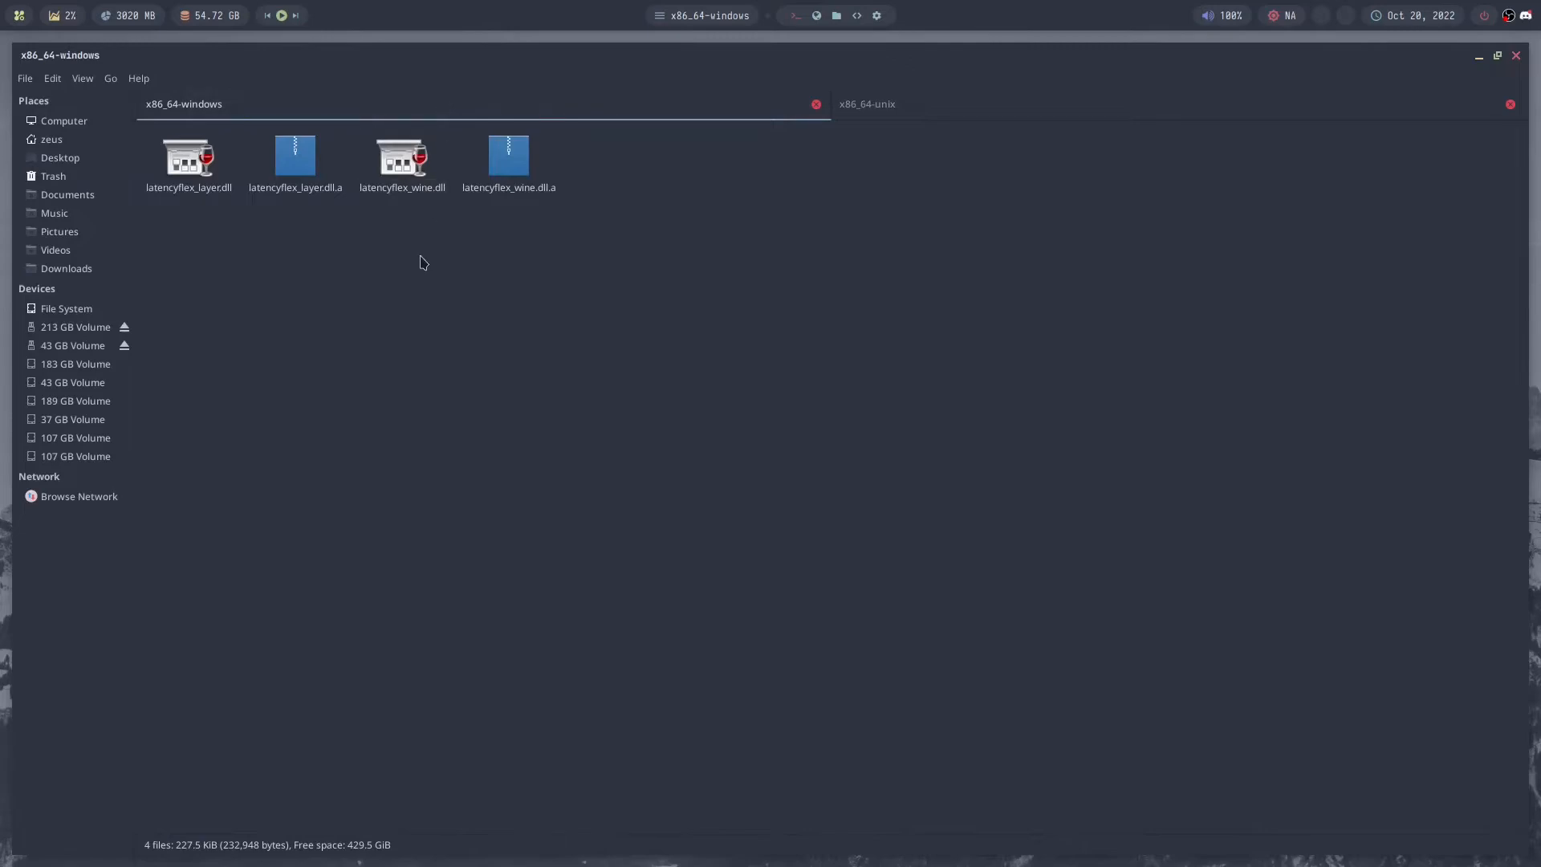
key(BackSpace)
double_click(171, 160)
click(185, 156)
right_click(190, 173)
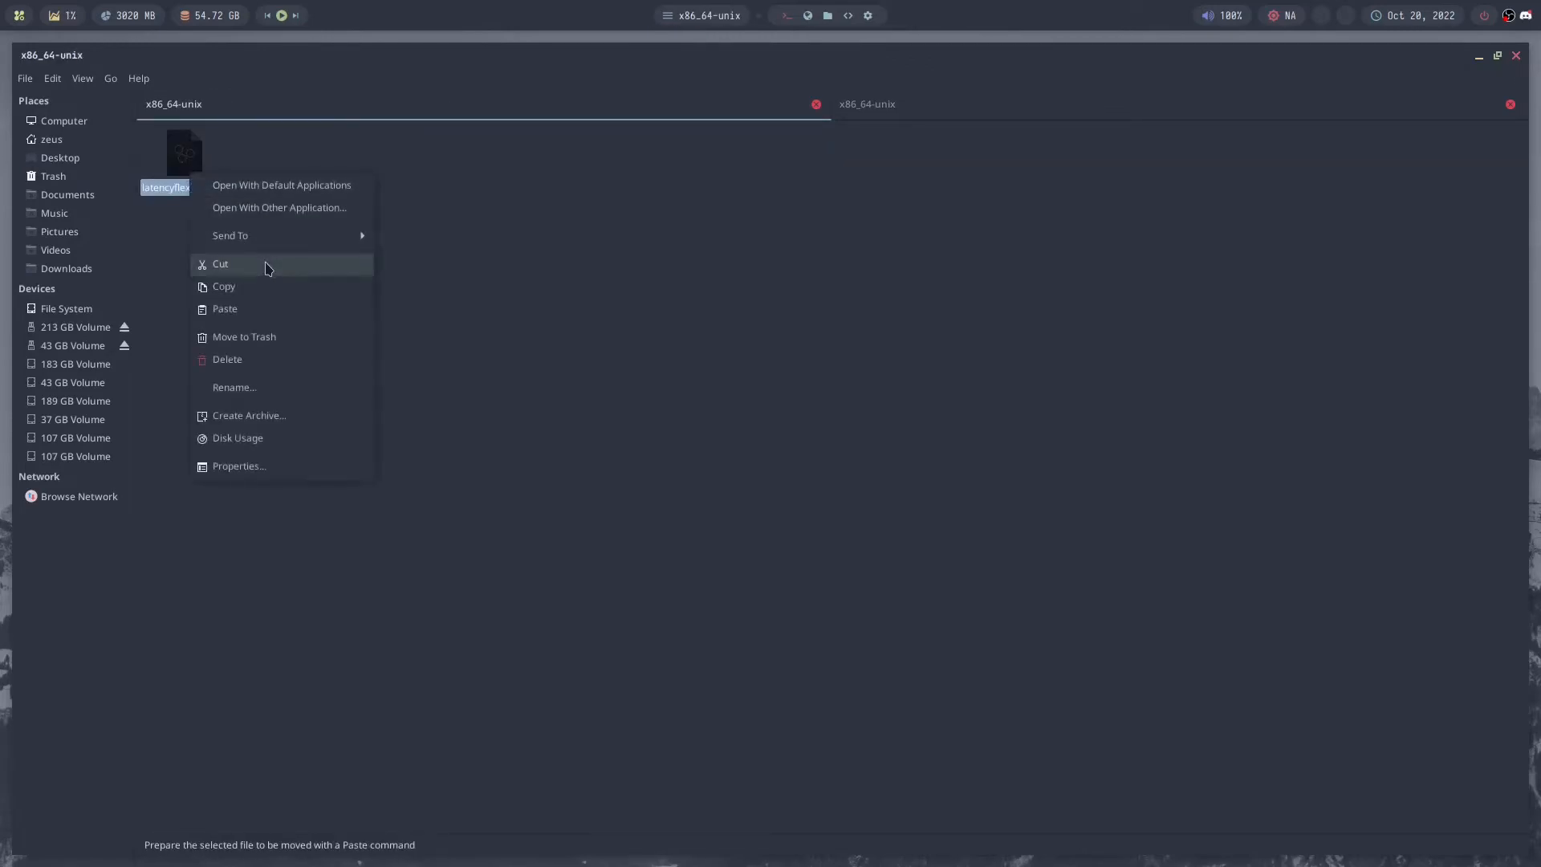
click(276, 287)
click(909, 105)
right_click(610, 238)
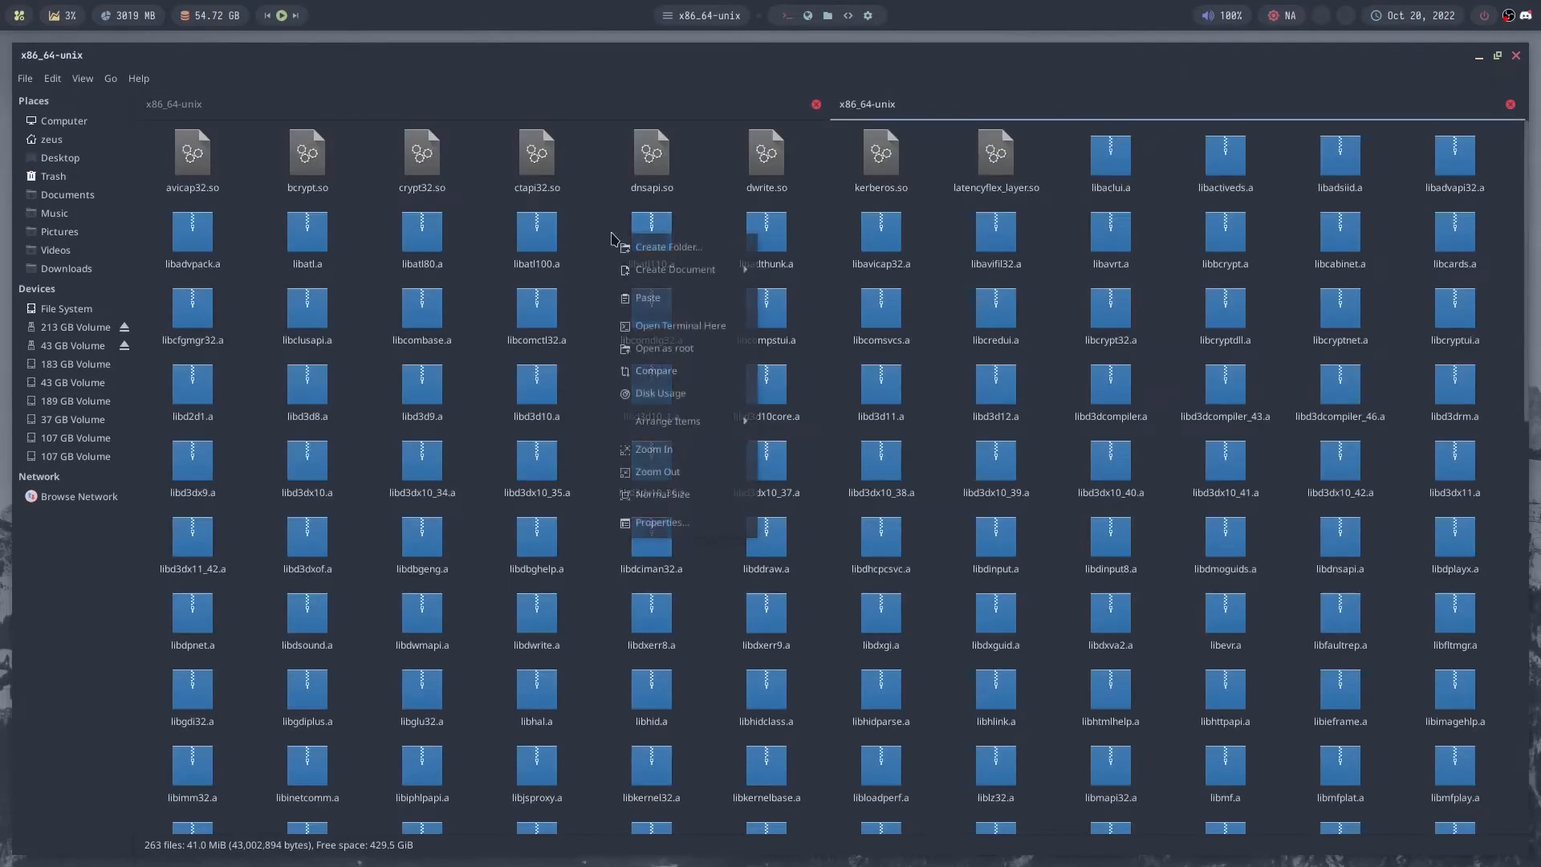
click(602, 212)
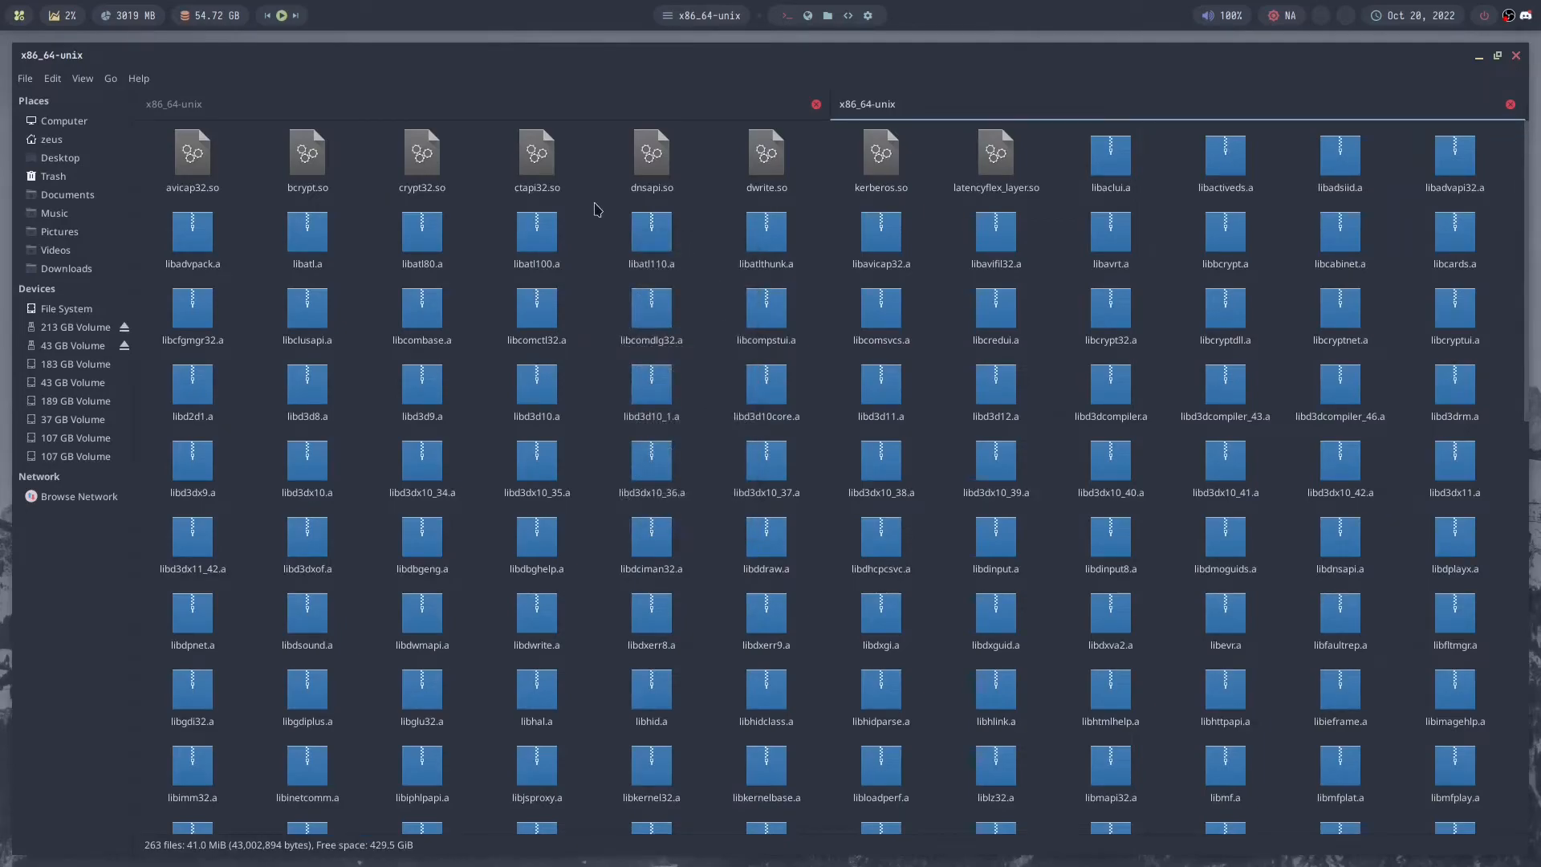
- Go up to the Overwatch 2 runner's lib folder in one view and to latencyflex-v0.1.1 in the other
key(BackSpace)
click(594, 208)
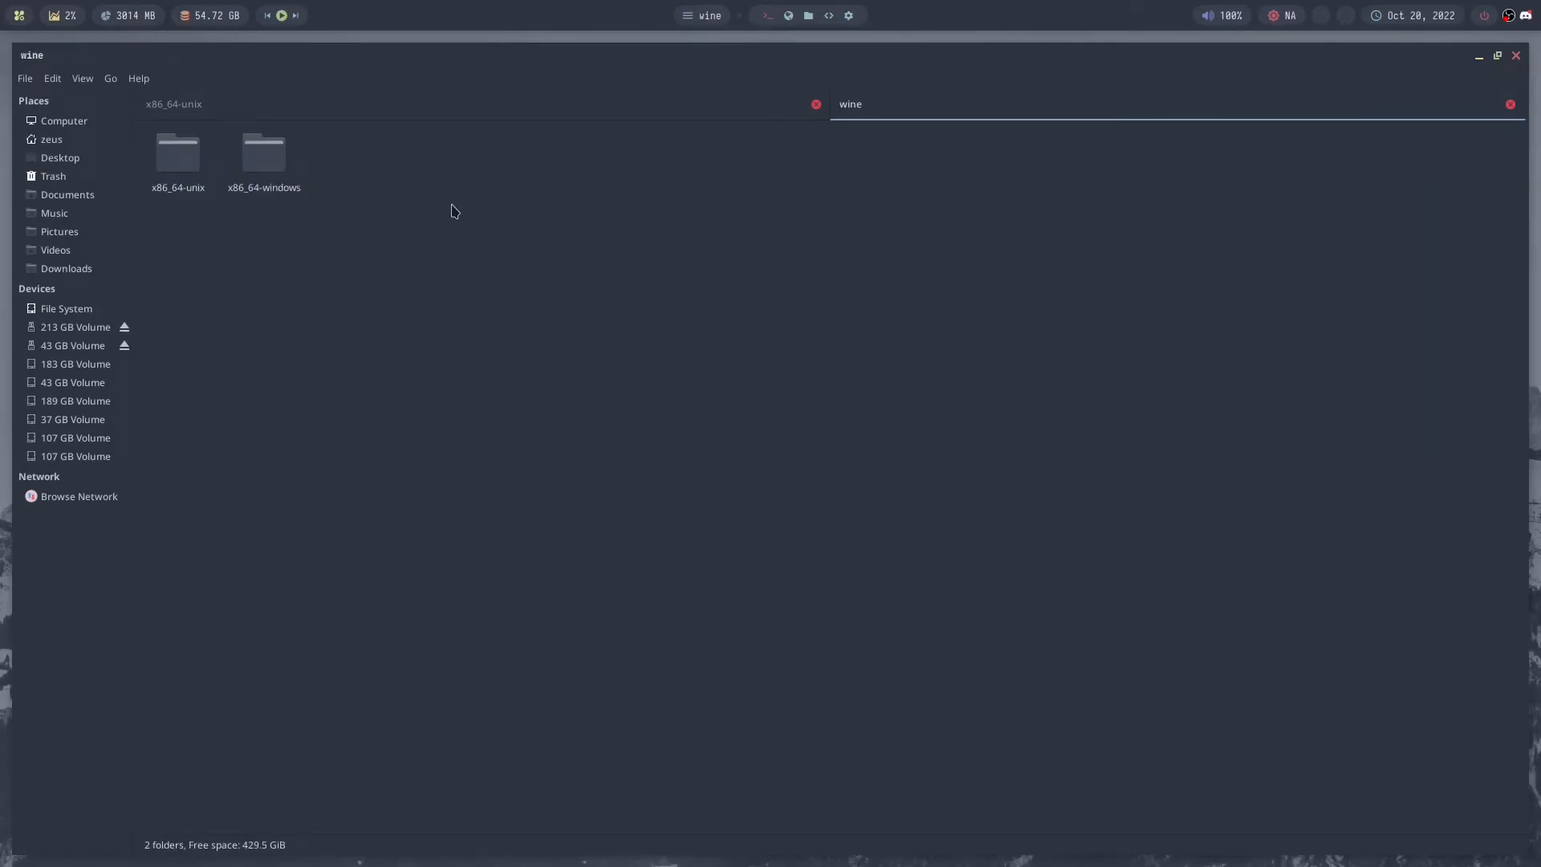
key(BackSpace)
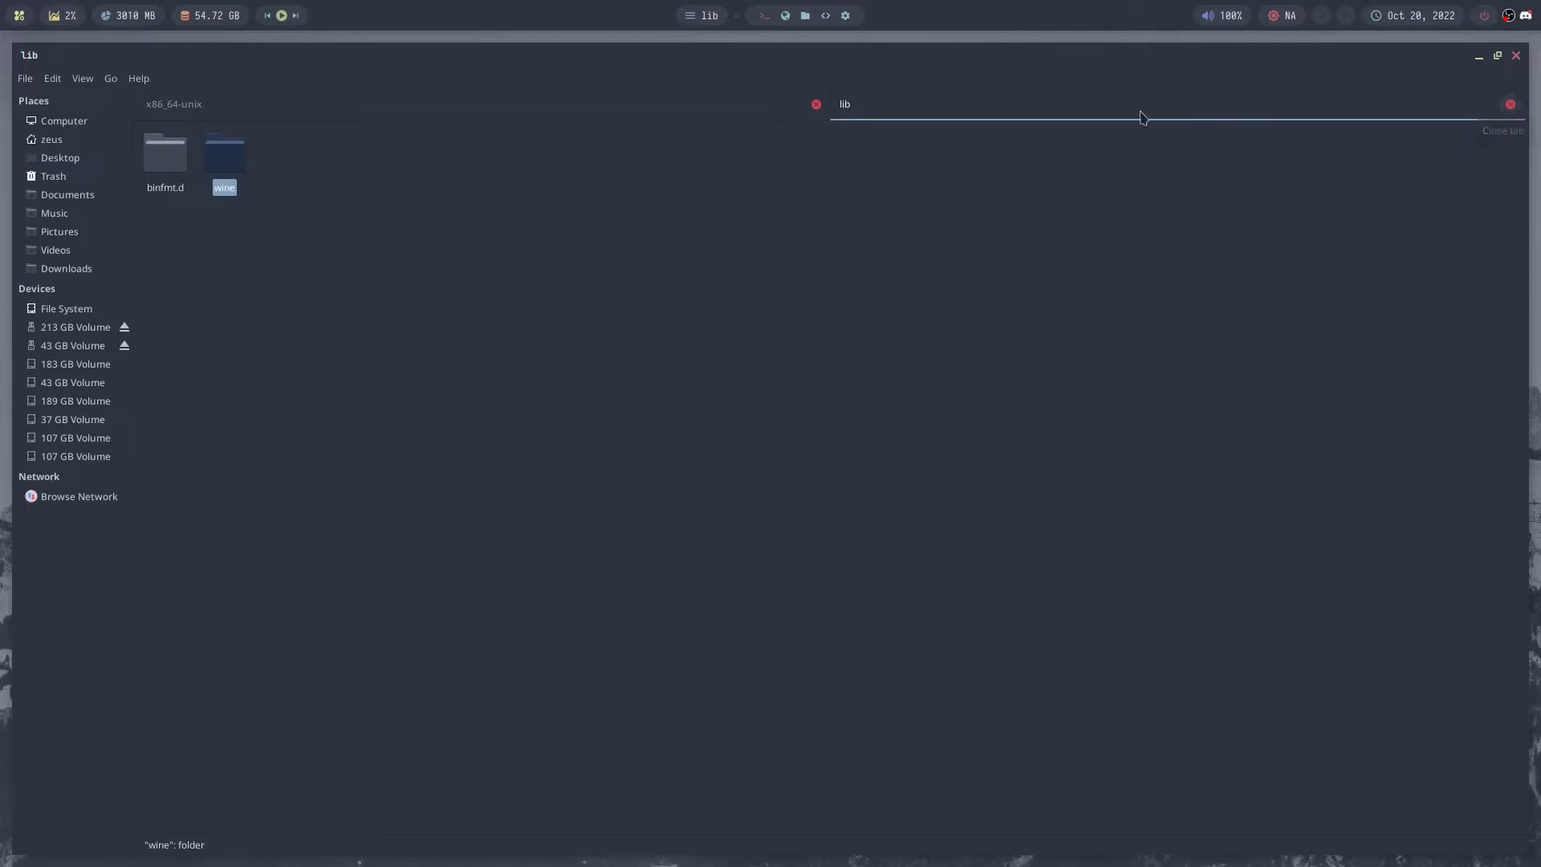
click(664, 116)
key(BackSpace)
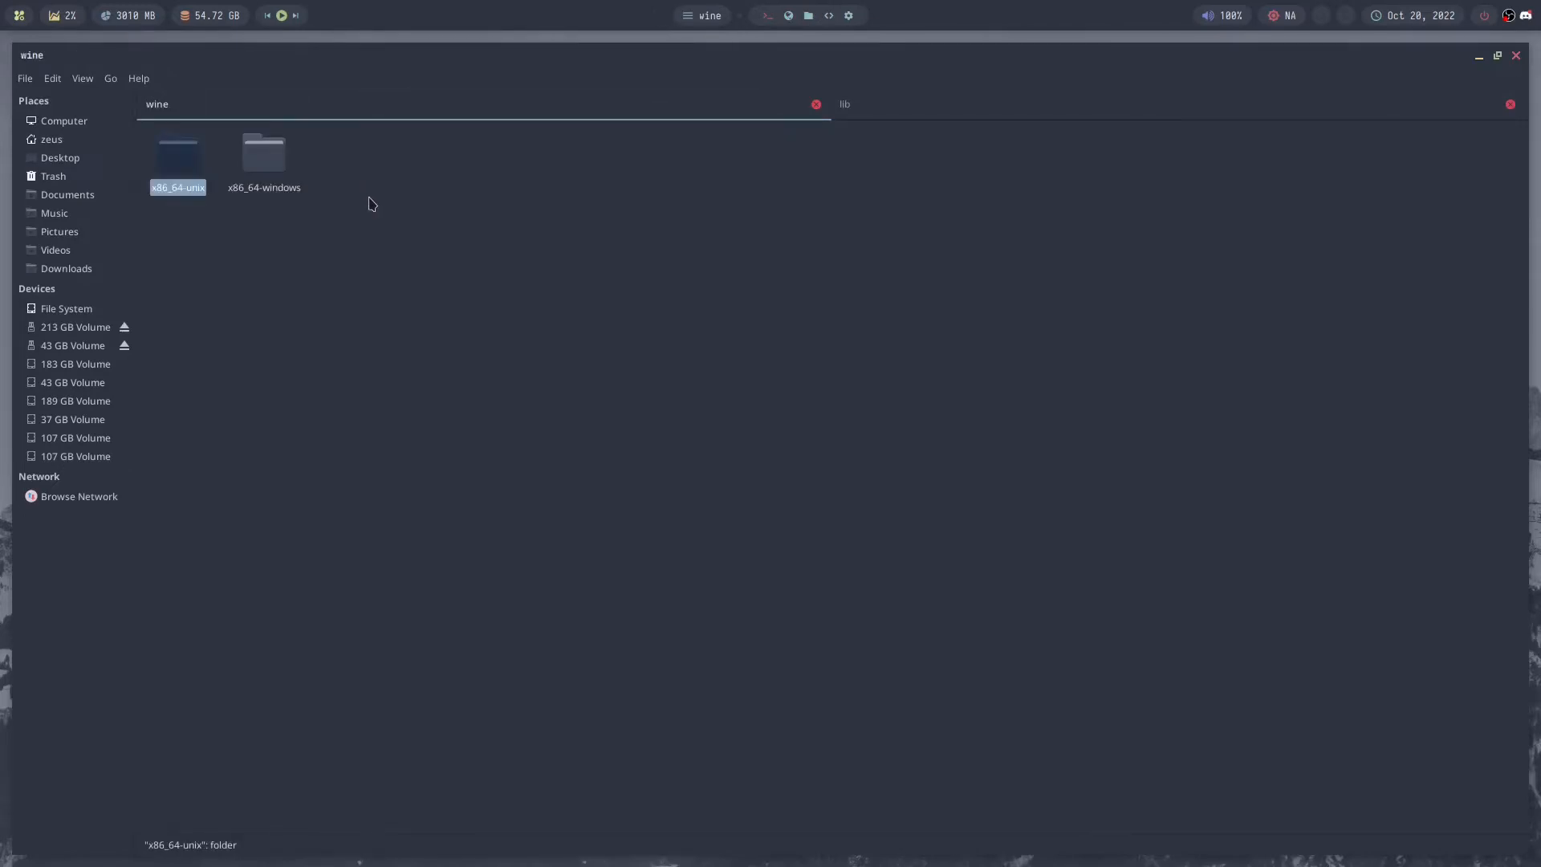
key(BackSpace)
key(BackSpace)
key(BackSpace)
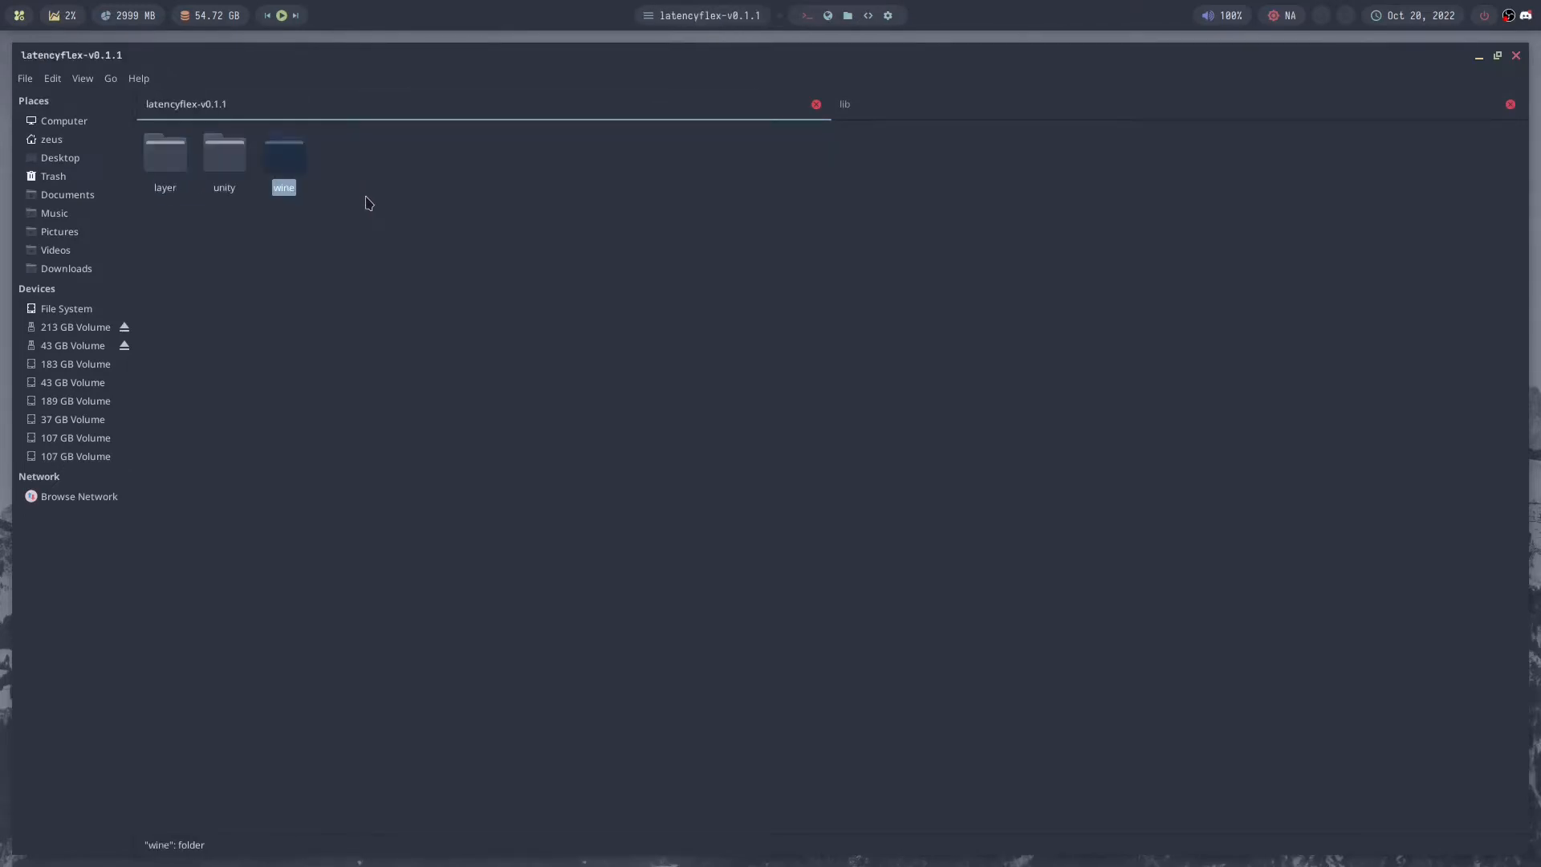
- Go from the runner's lib folder to the lutris folder and through runtime/dxvk-nvapi/v0.5.4 to x64
click(1128, 108)
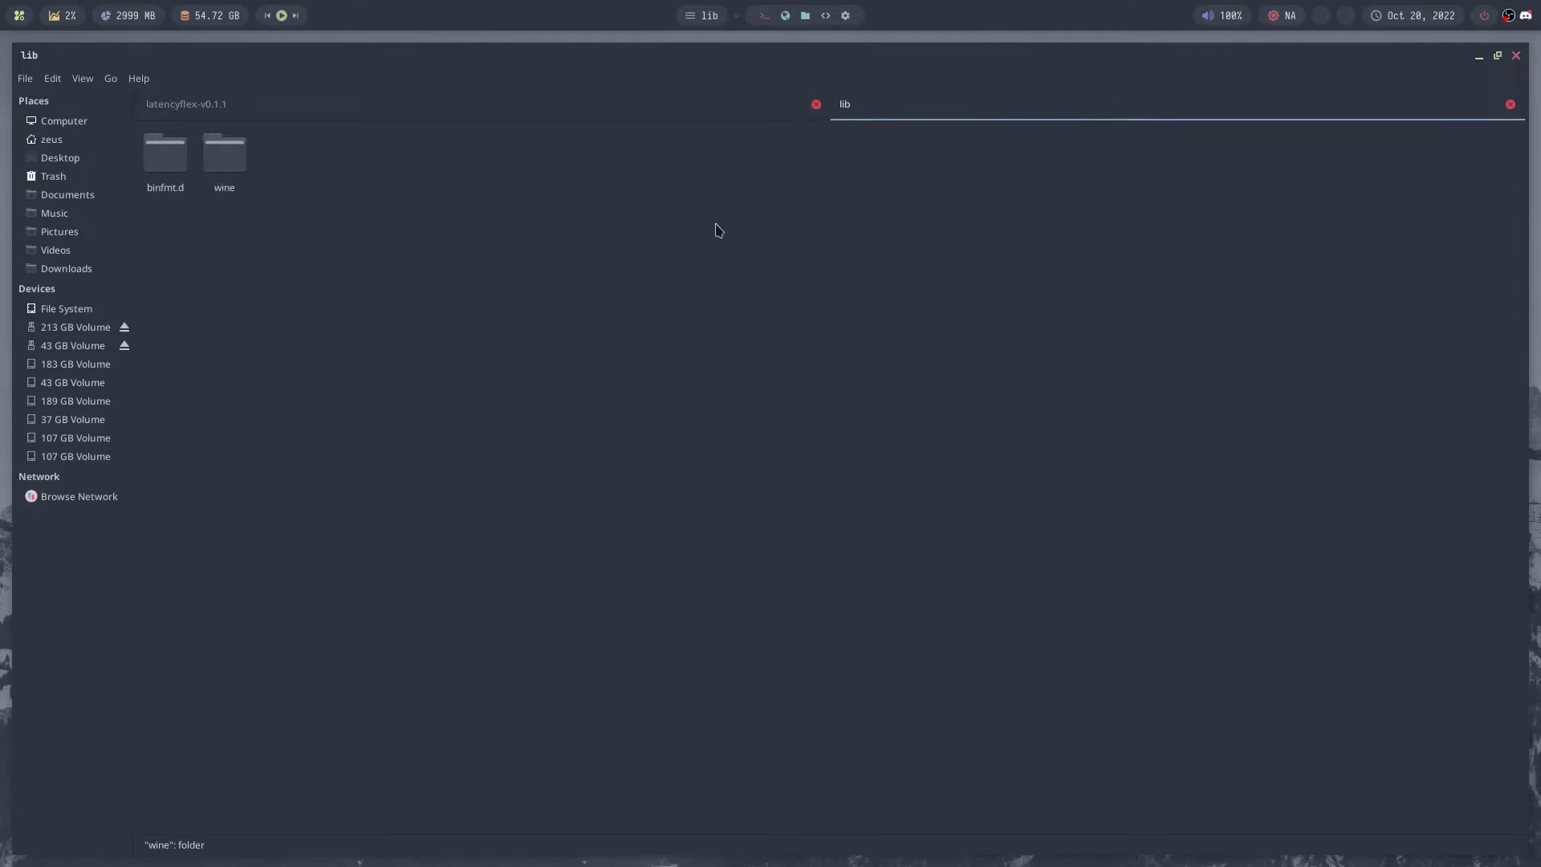
key(BackSpace)
key(BackSpace)
click(543, 297)
key(BackSpace)
key(BackSpace)
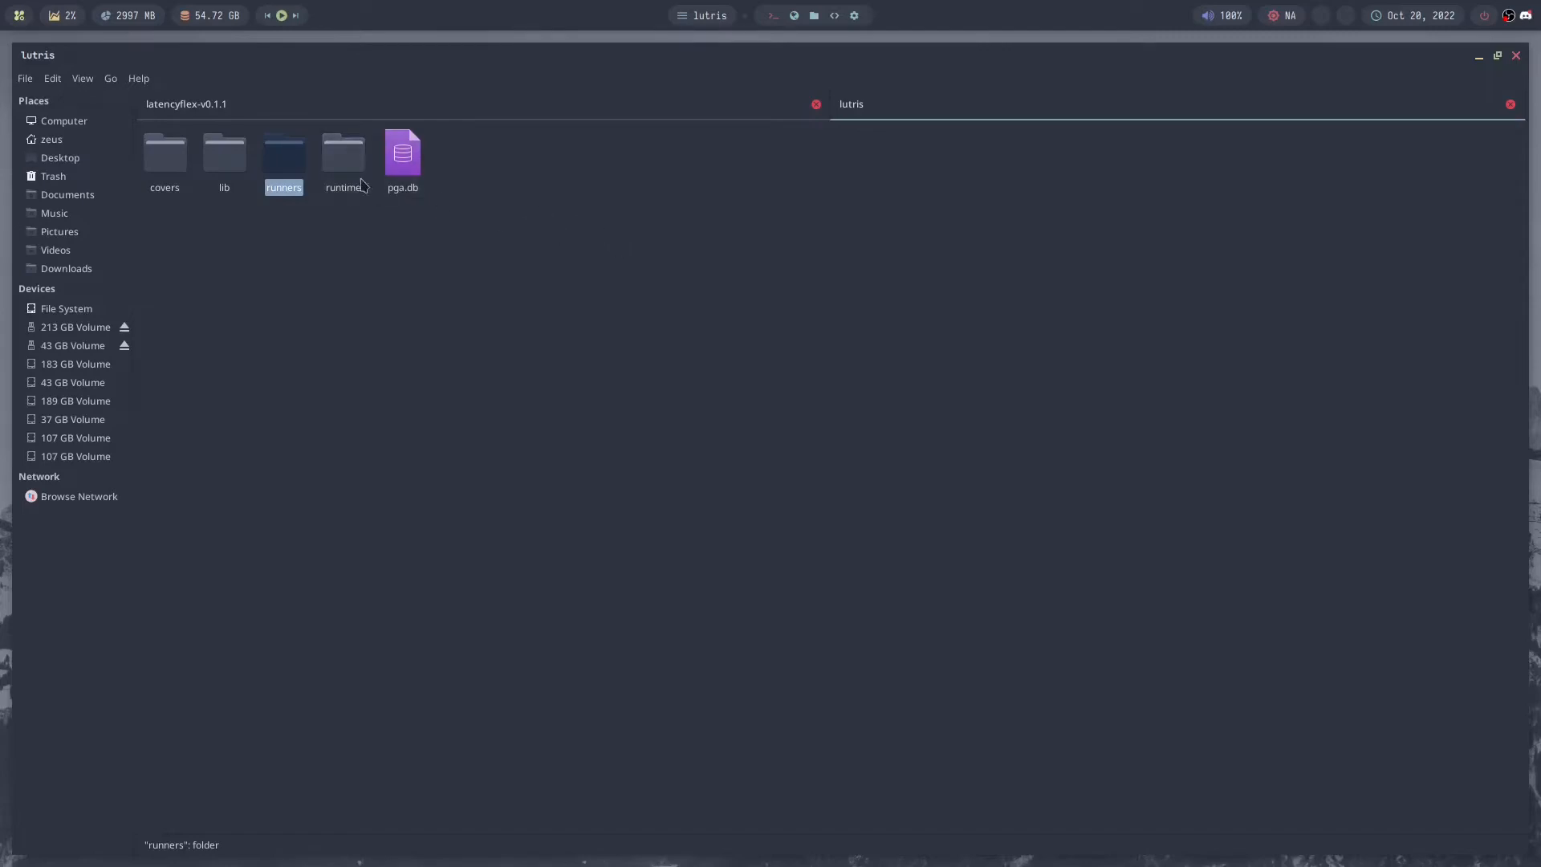
double_click(336, 171)
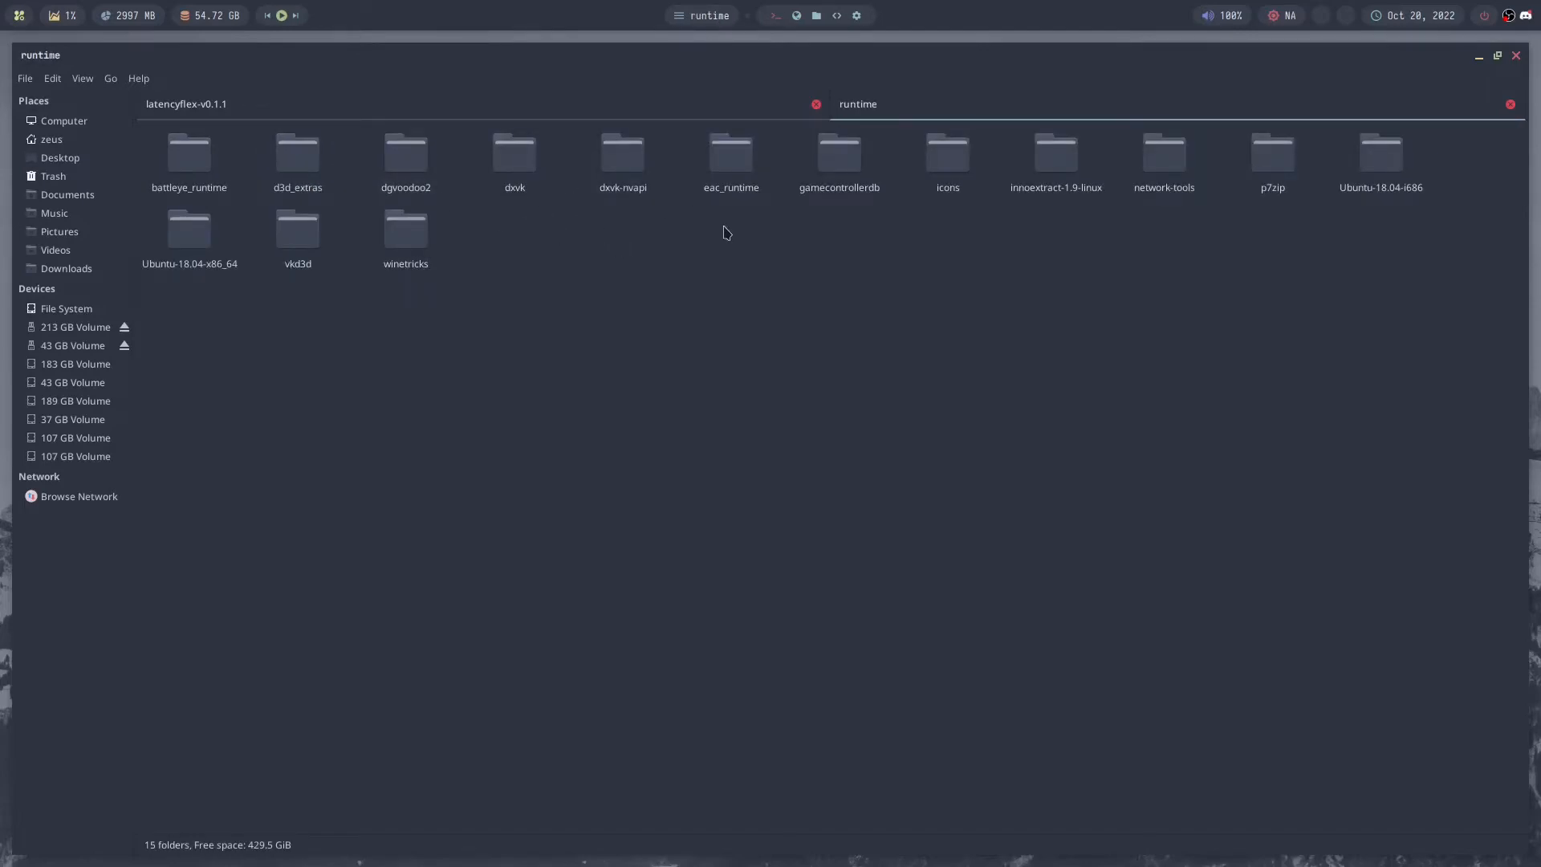
double_click(636, 174)
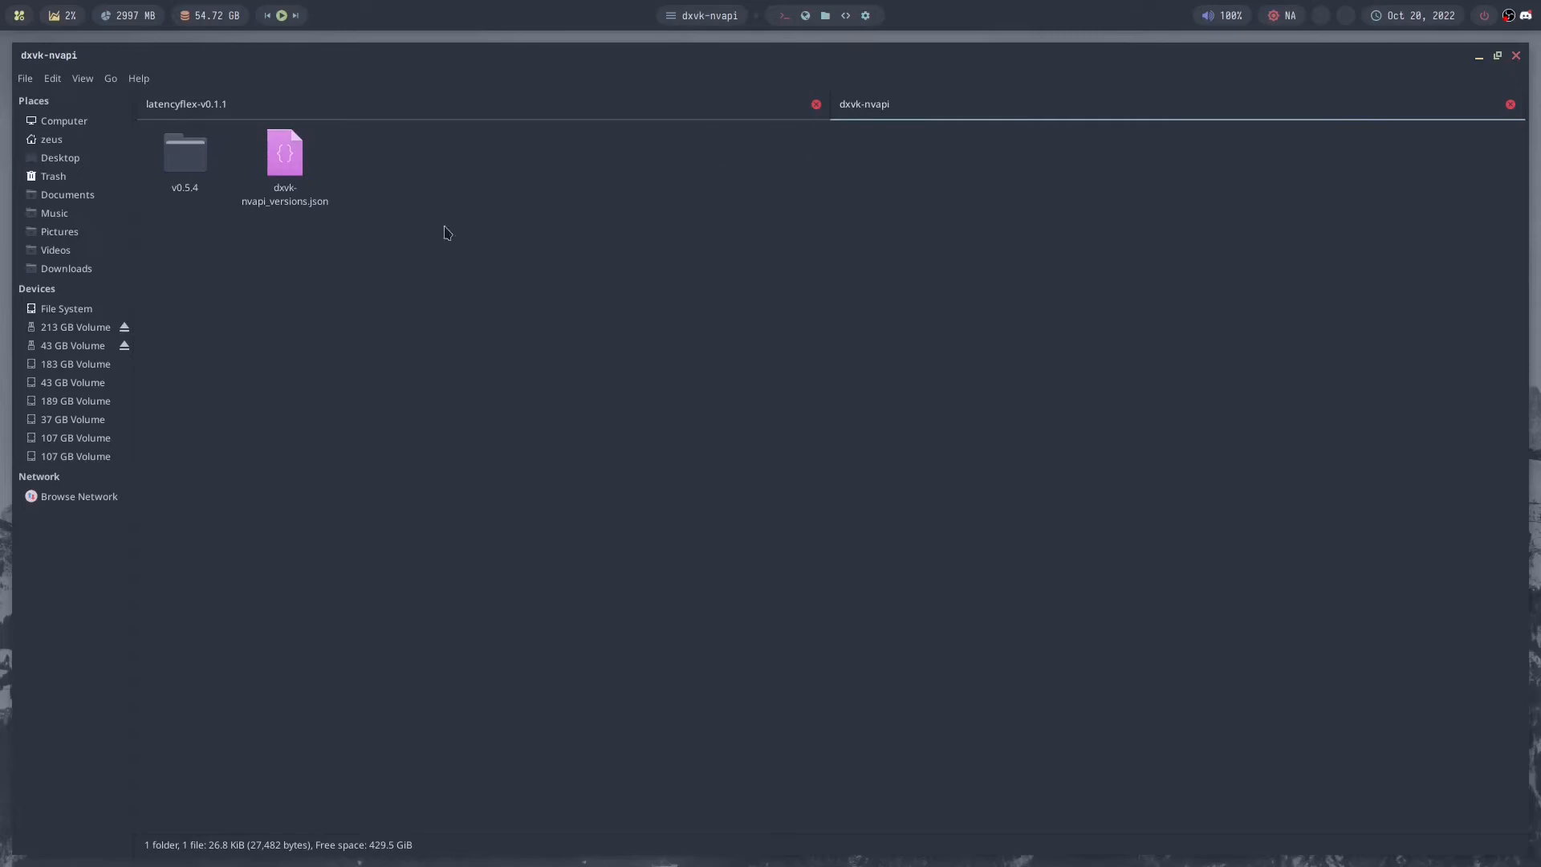
double_click(192, 172)
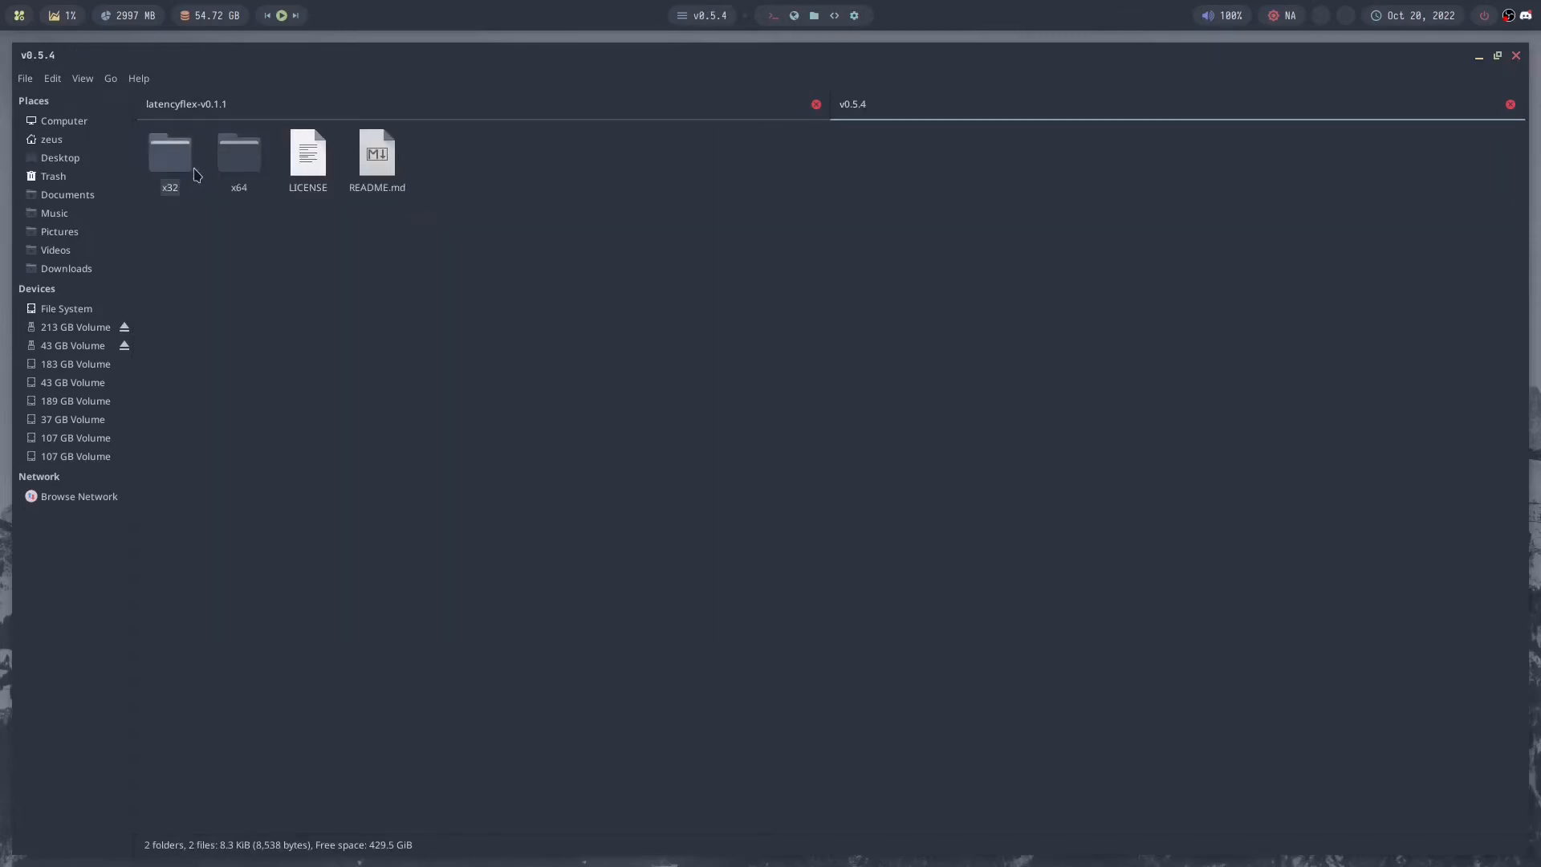
double_click(227, 161)
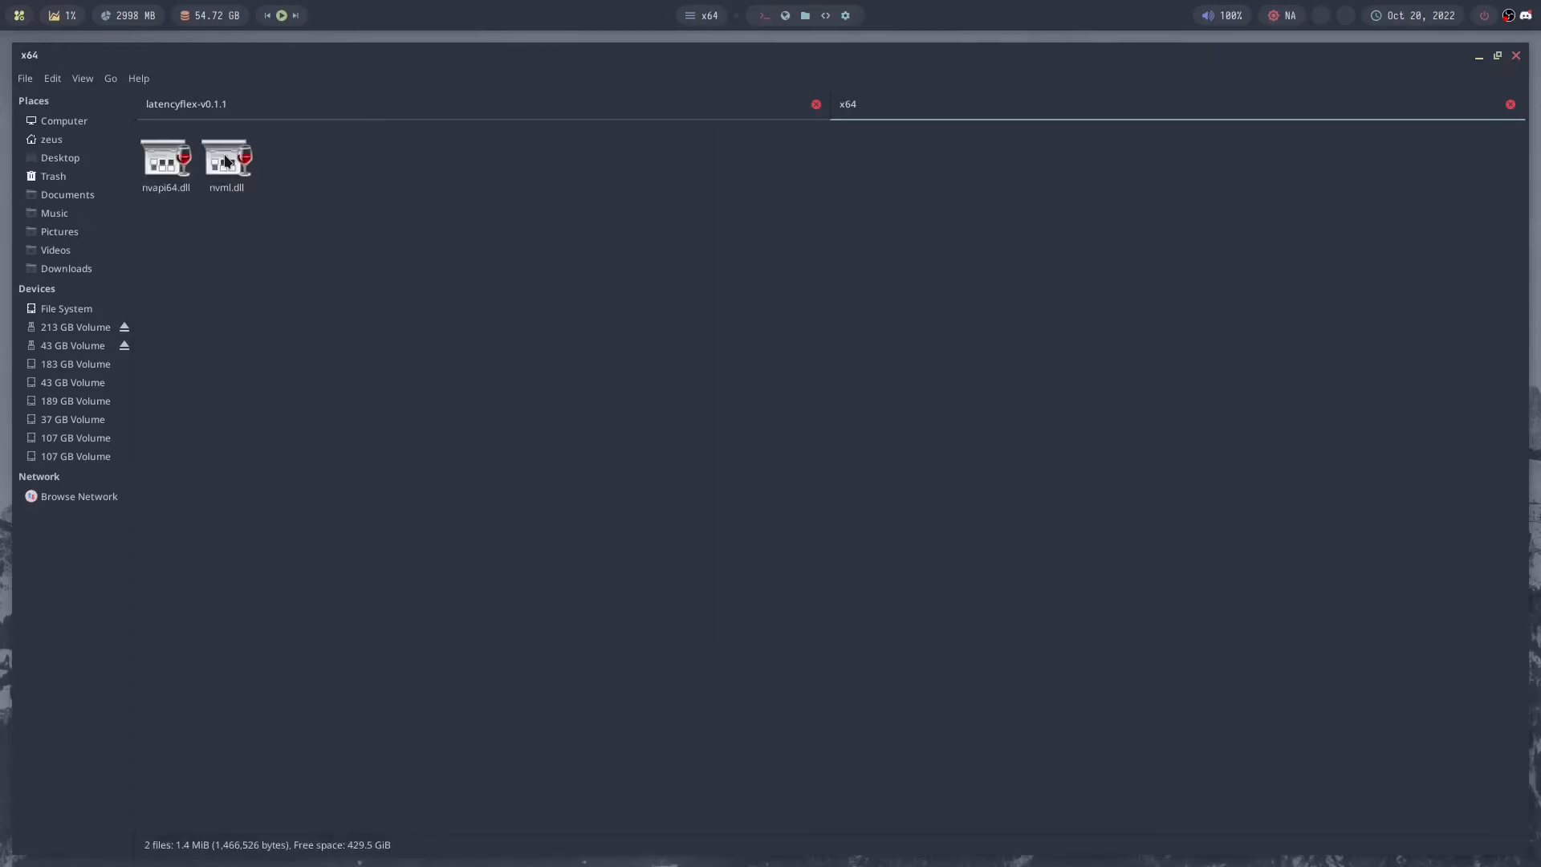
- Open a terminal in the x64 folder and draft, without running, the command sudo cp nvapi64.dll /usr/lib/wine/nvapi/
right_click(256, 244)
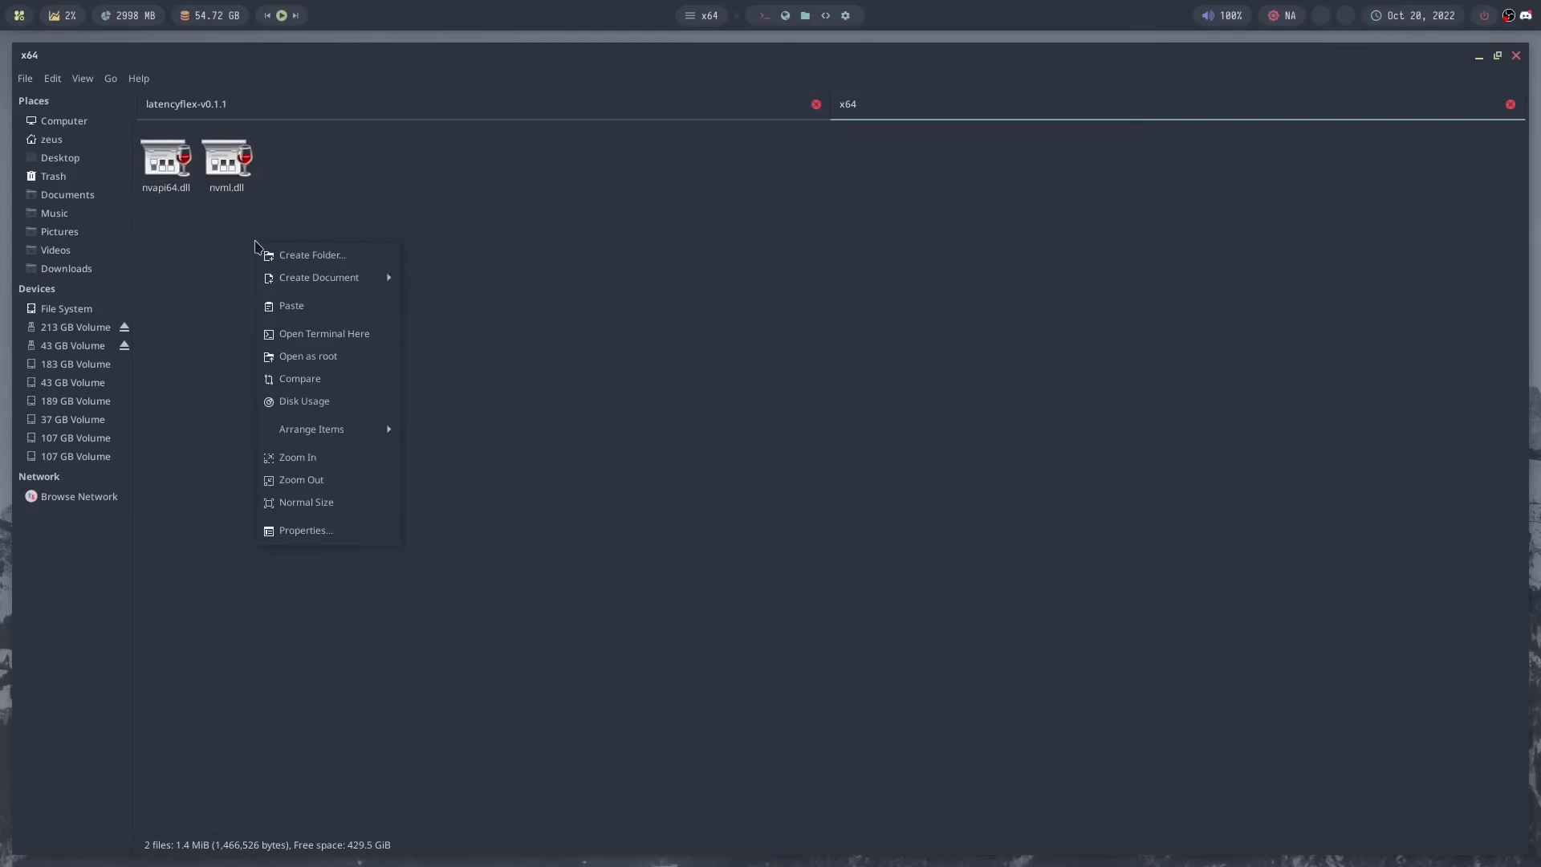
click(318, 342)
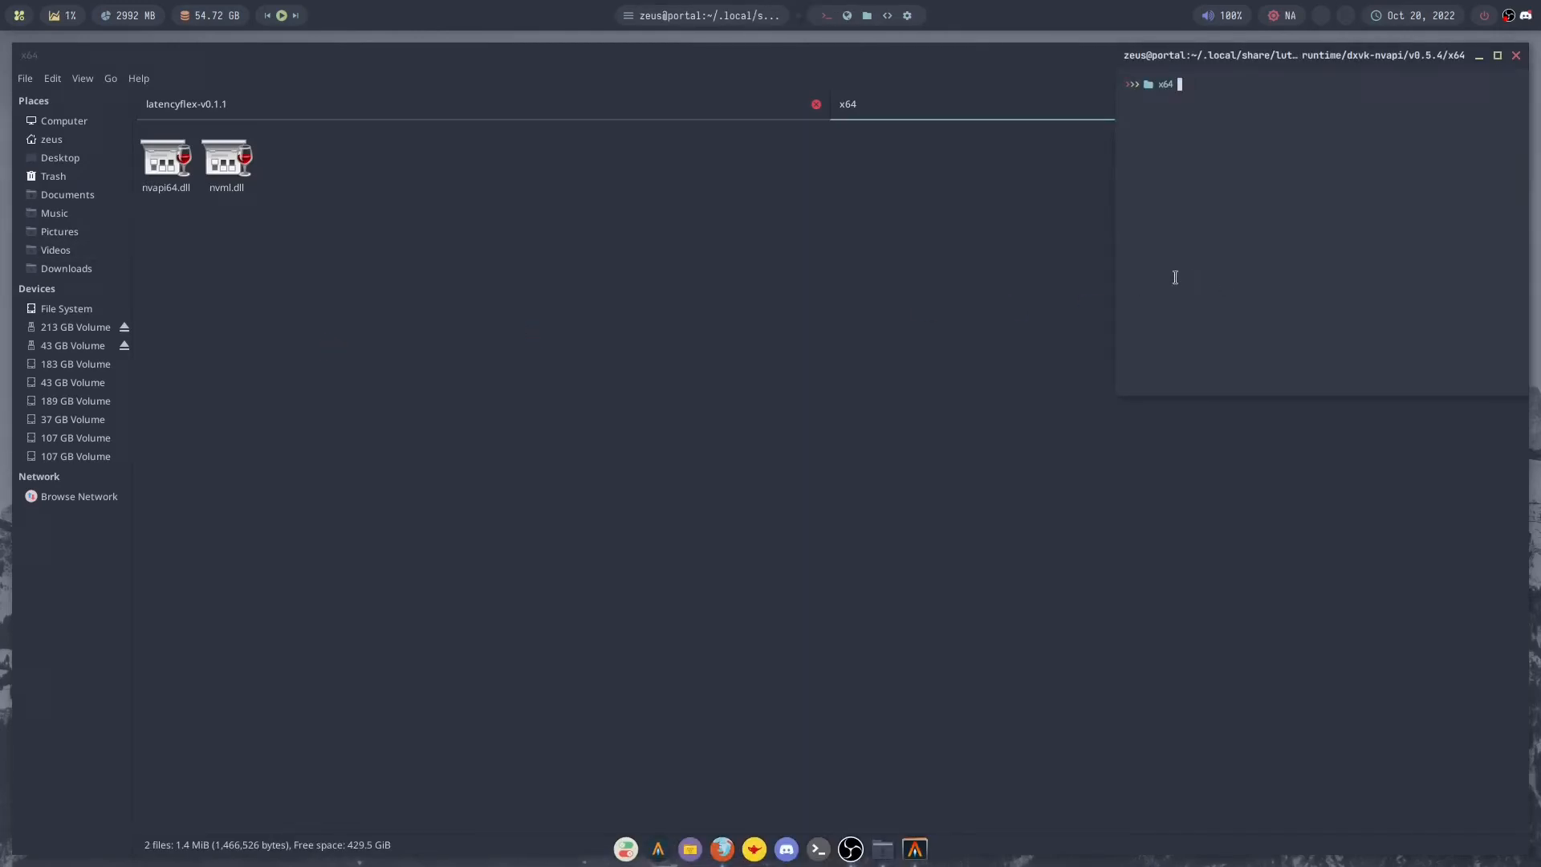
text(sudo cp n)
key(Tab)
key(Tab)
text(/usr/lib/wine/nvapi/)
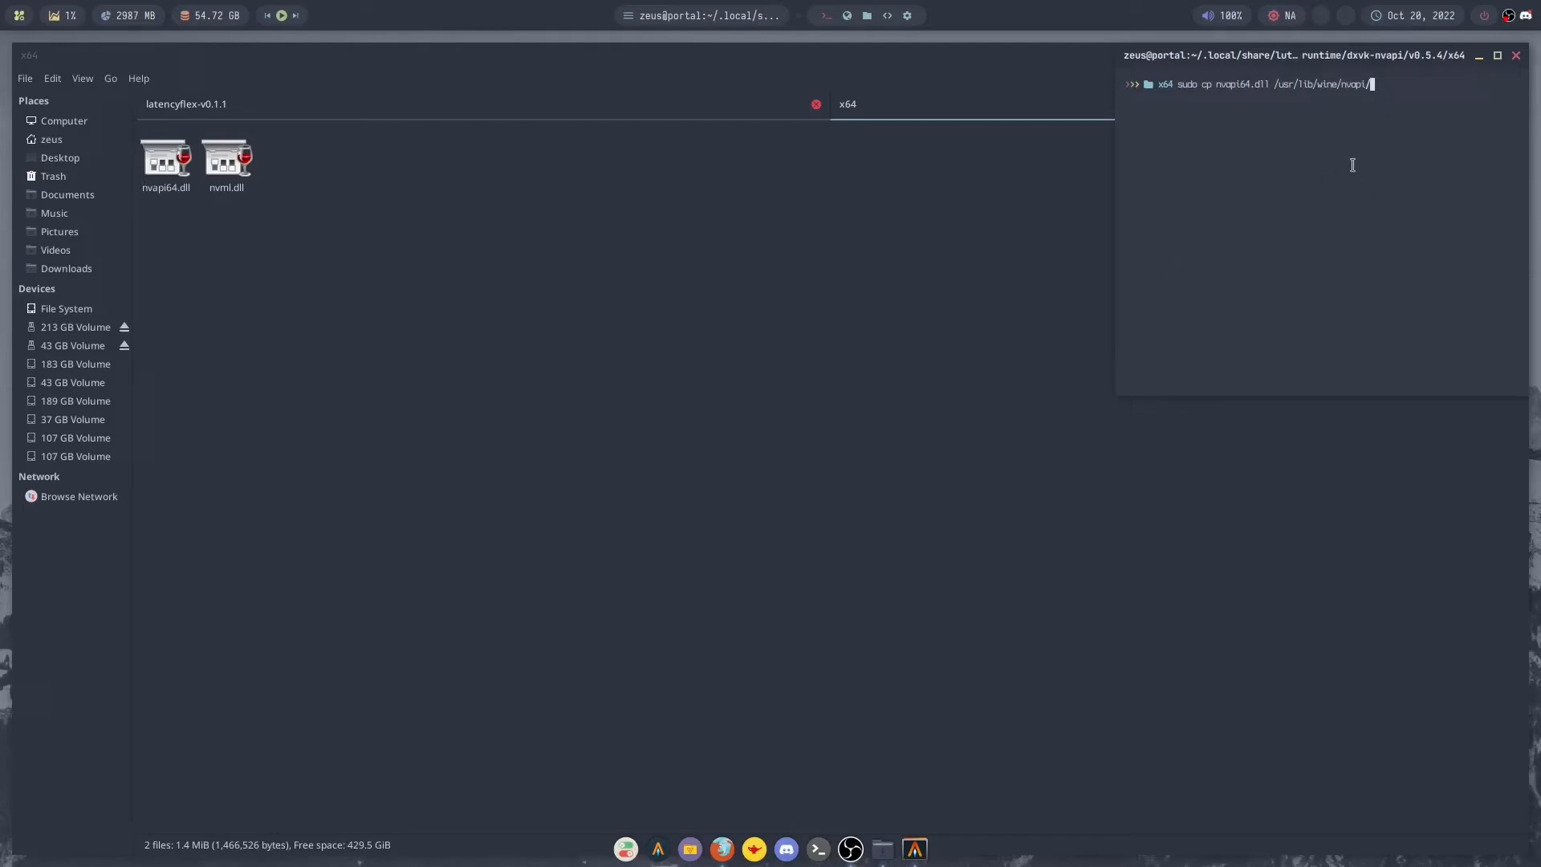
- Clear the drafted copy command and close the terminal
key(BackSpace)
key(BackSpace)
key(BackSpace)
key(BackSpace)
key(BackSpace)
key(BackSpace)
key(BackSpace)
key(BackSpace)
key(BackSpace)
key(BackSpace)
key(BackSpace)
key(BackSpace)
key(BackSpace)
key(BackSpace)
key(BackSpace)
key(BackSpace)
key(BackSpace)
key(BackSpace)
key(BackSpace)
key(BackSpace)
key(BackSpace)
key(BackSpace)
key(BackSpace)
key(BackSpace)
key(BackSpace)
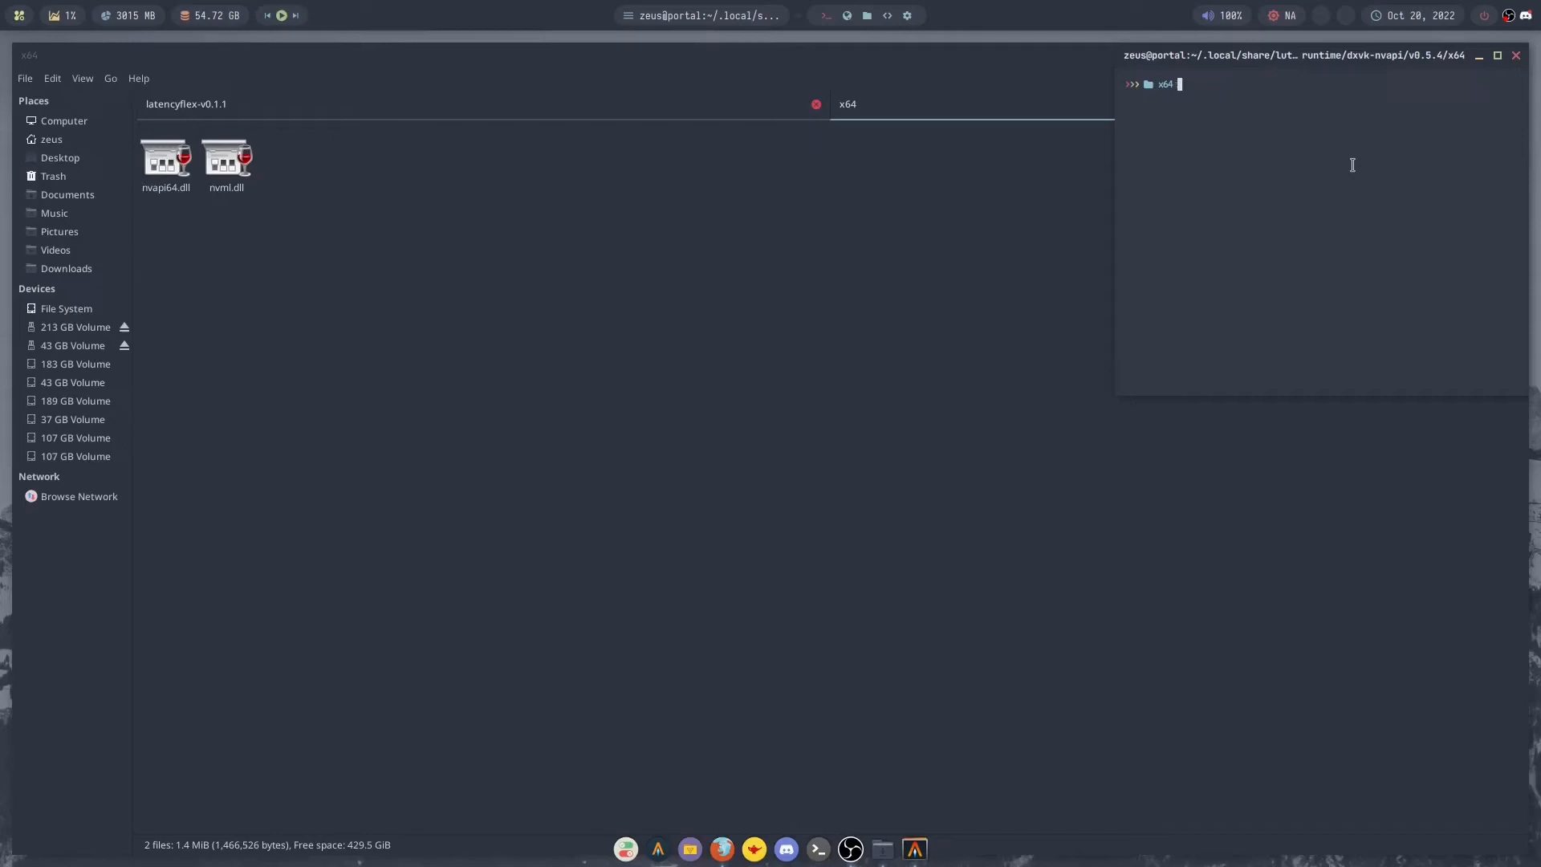
key(ctrl+d)
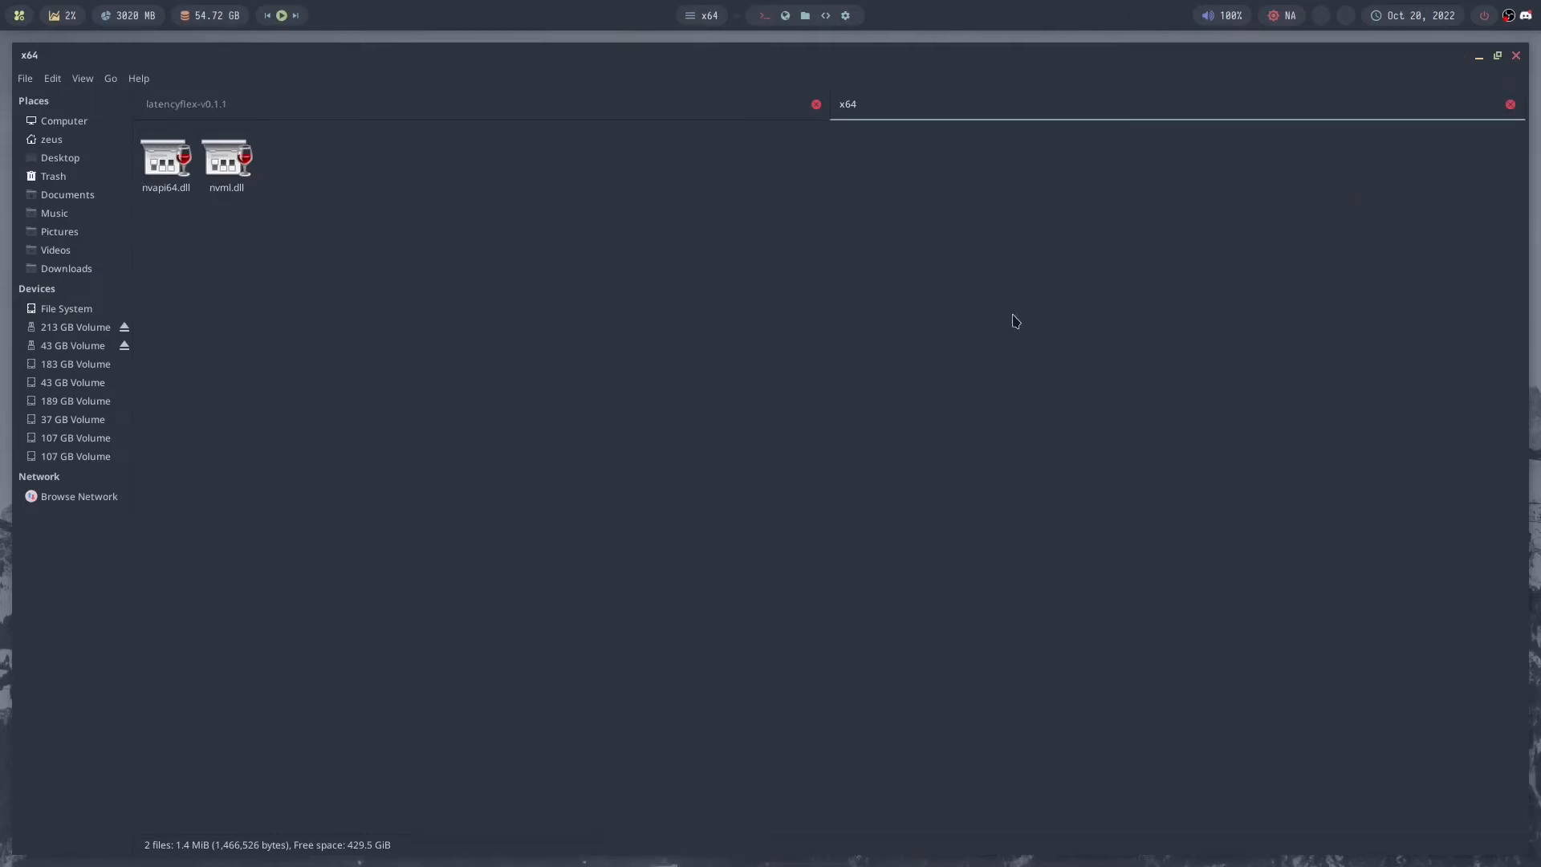
- Return to the home folder, hide the hidden files and go to Games/overwatch-2/drive_c/windows/system32
key(BackSpace)
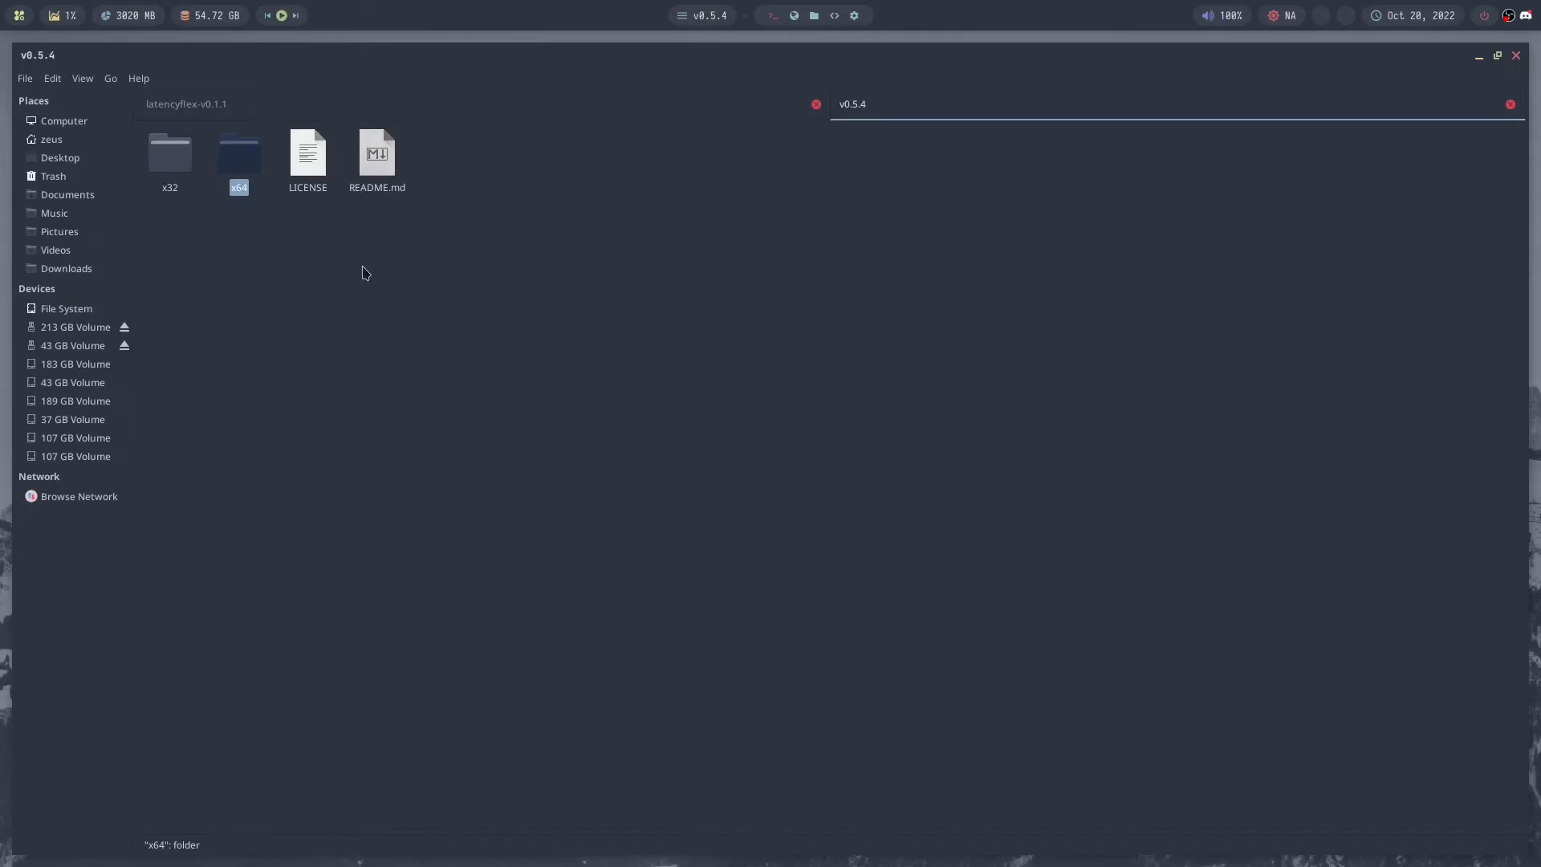
click(80, 139)
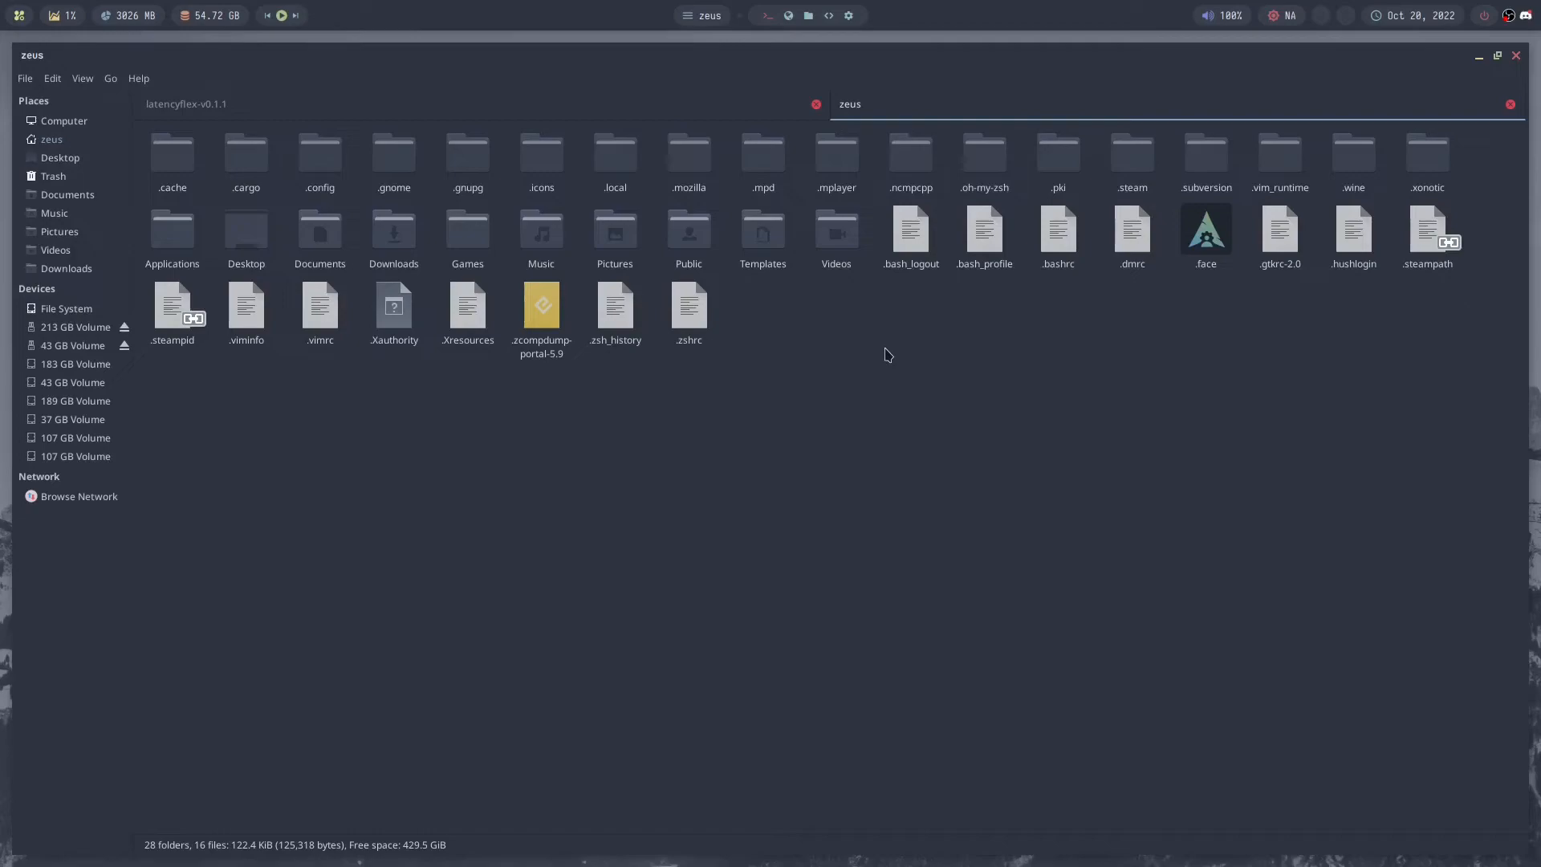
key(ctrl+h)
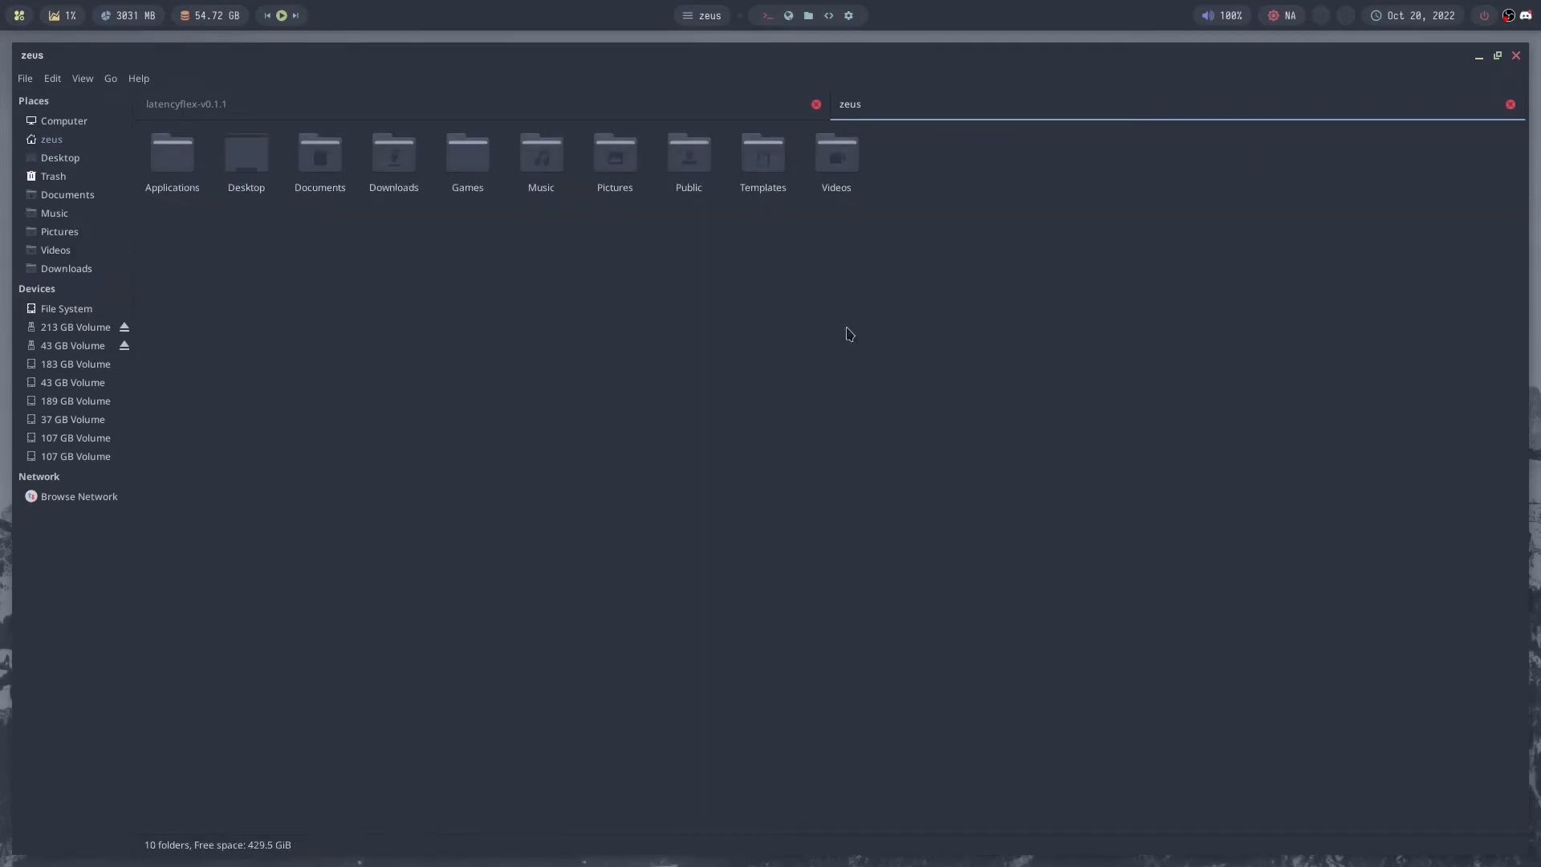
double_click(468, 191)
double_click(176, 161)
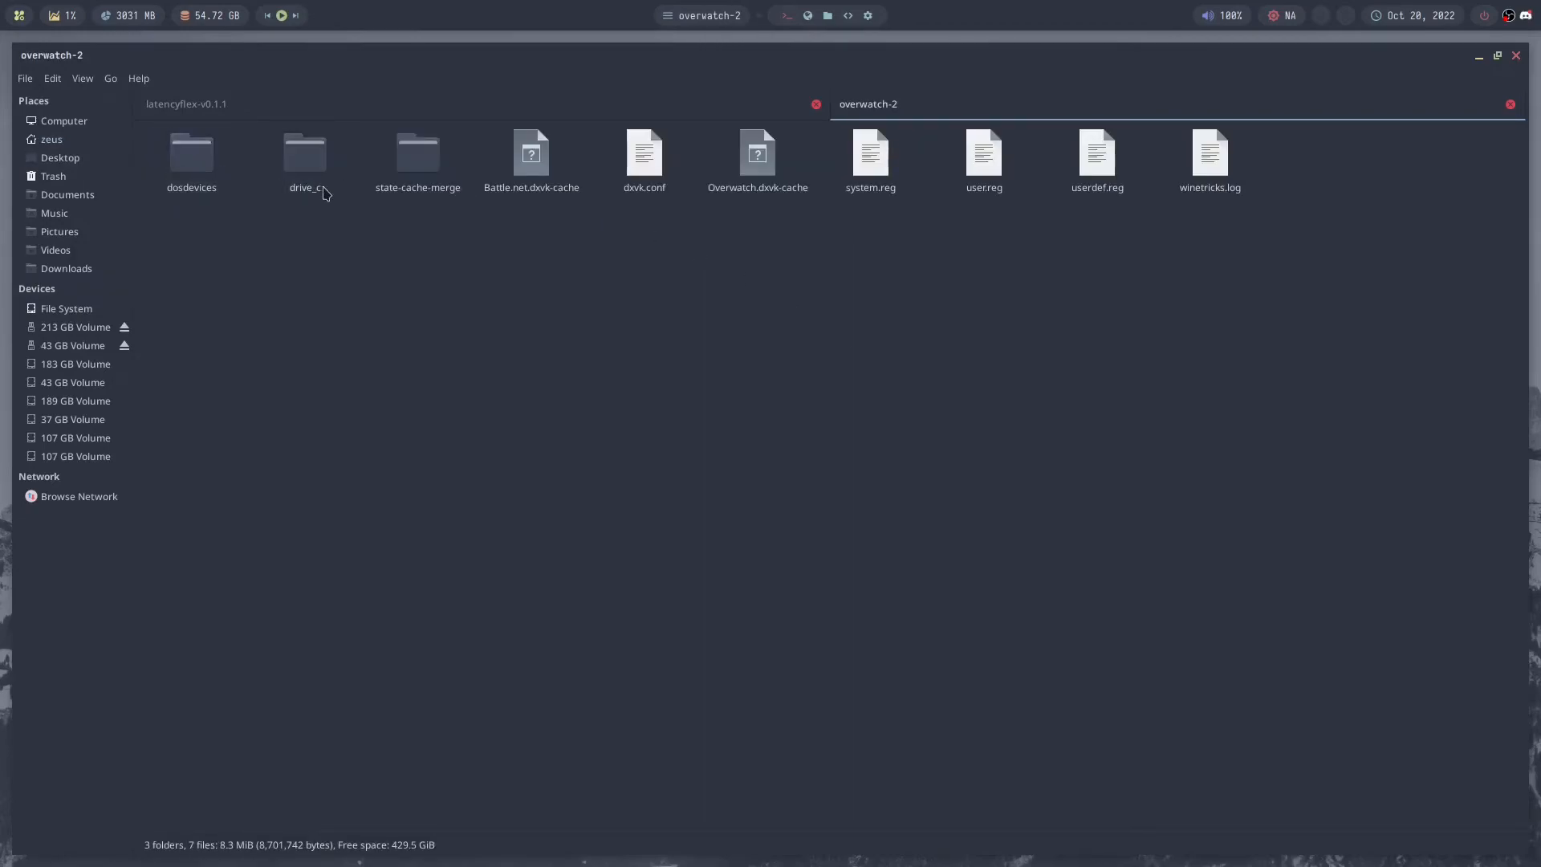
double_click(304, 156)
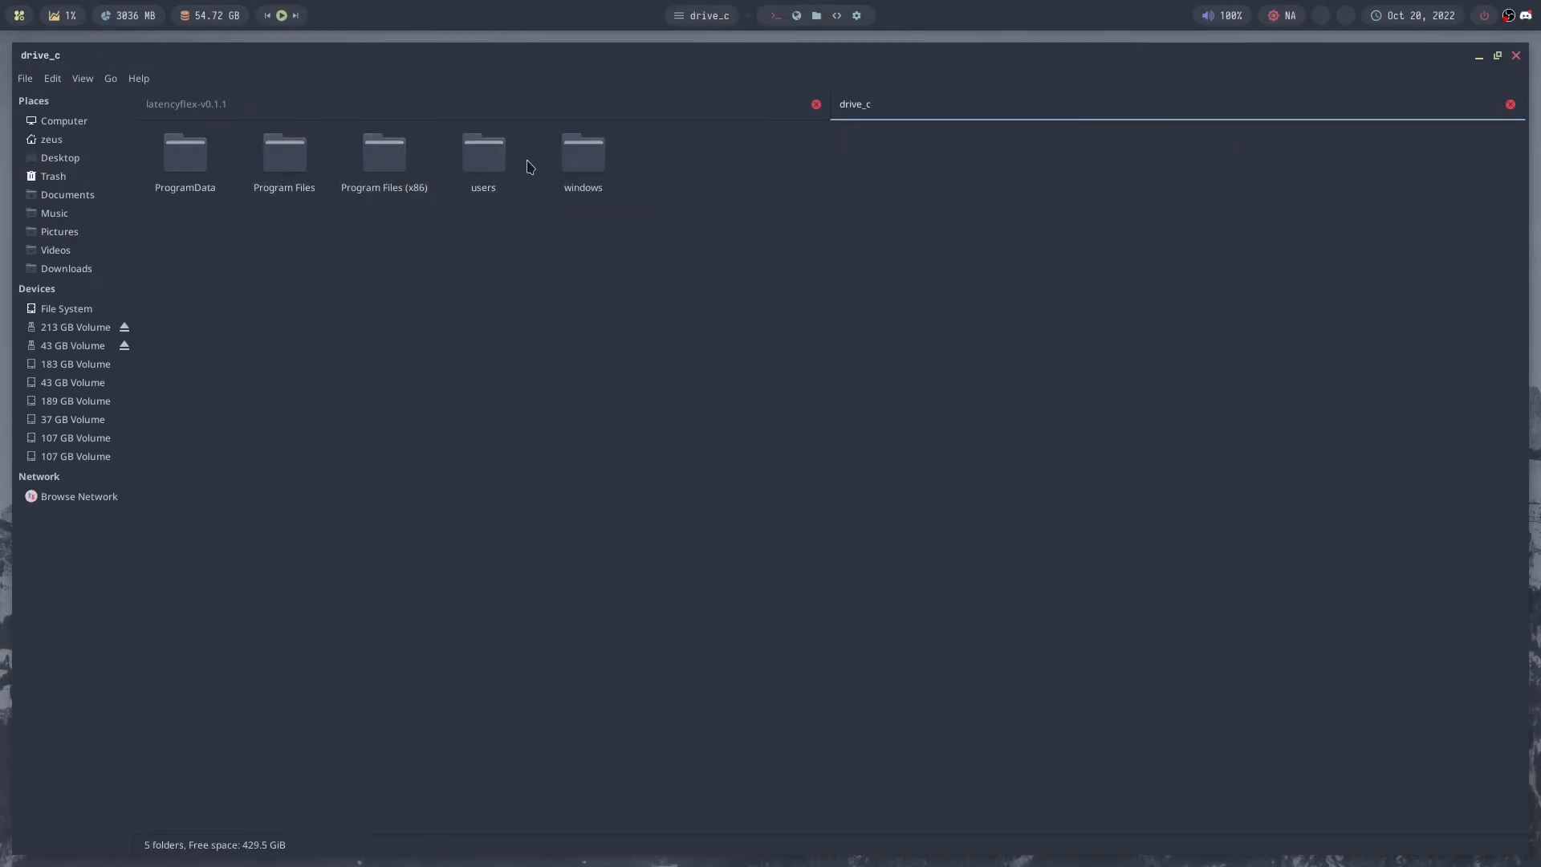
double_click(572, 155)
double_click(1015, 175)
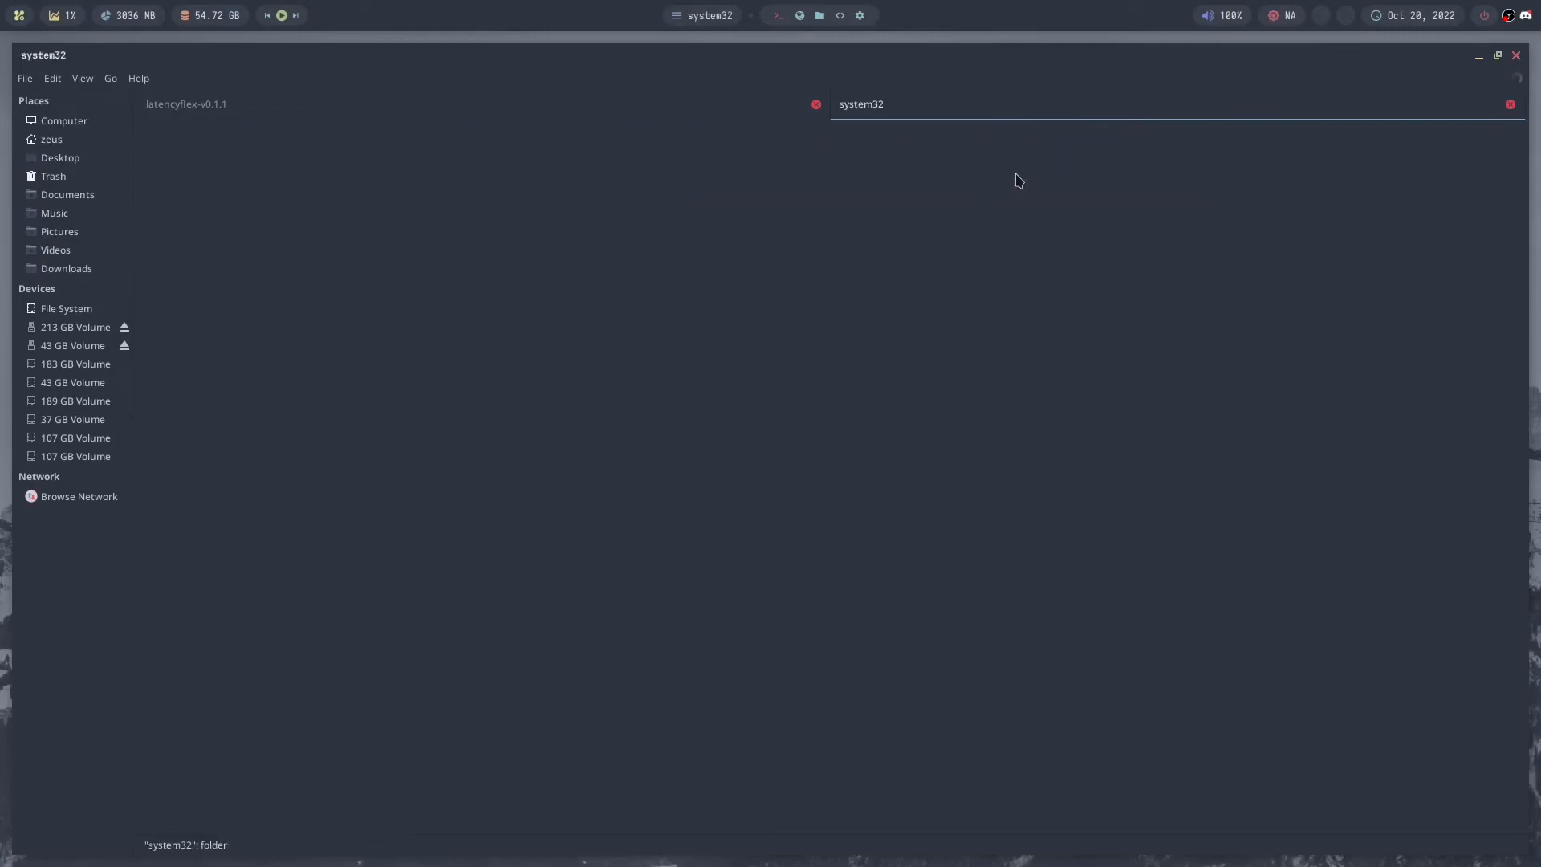
- Switch to the latencyflex-v0.1.1 view and go through its wine folder to x86_64-windows
click(688, 110)
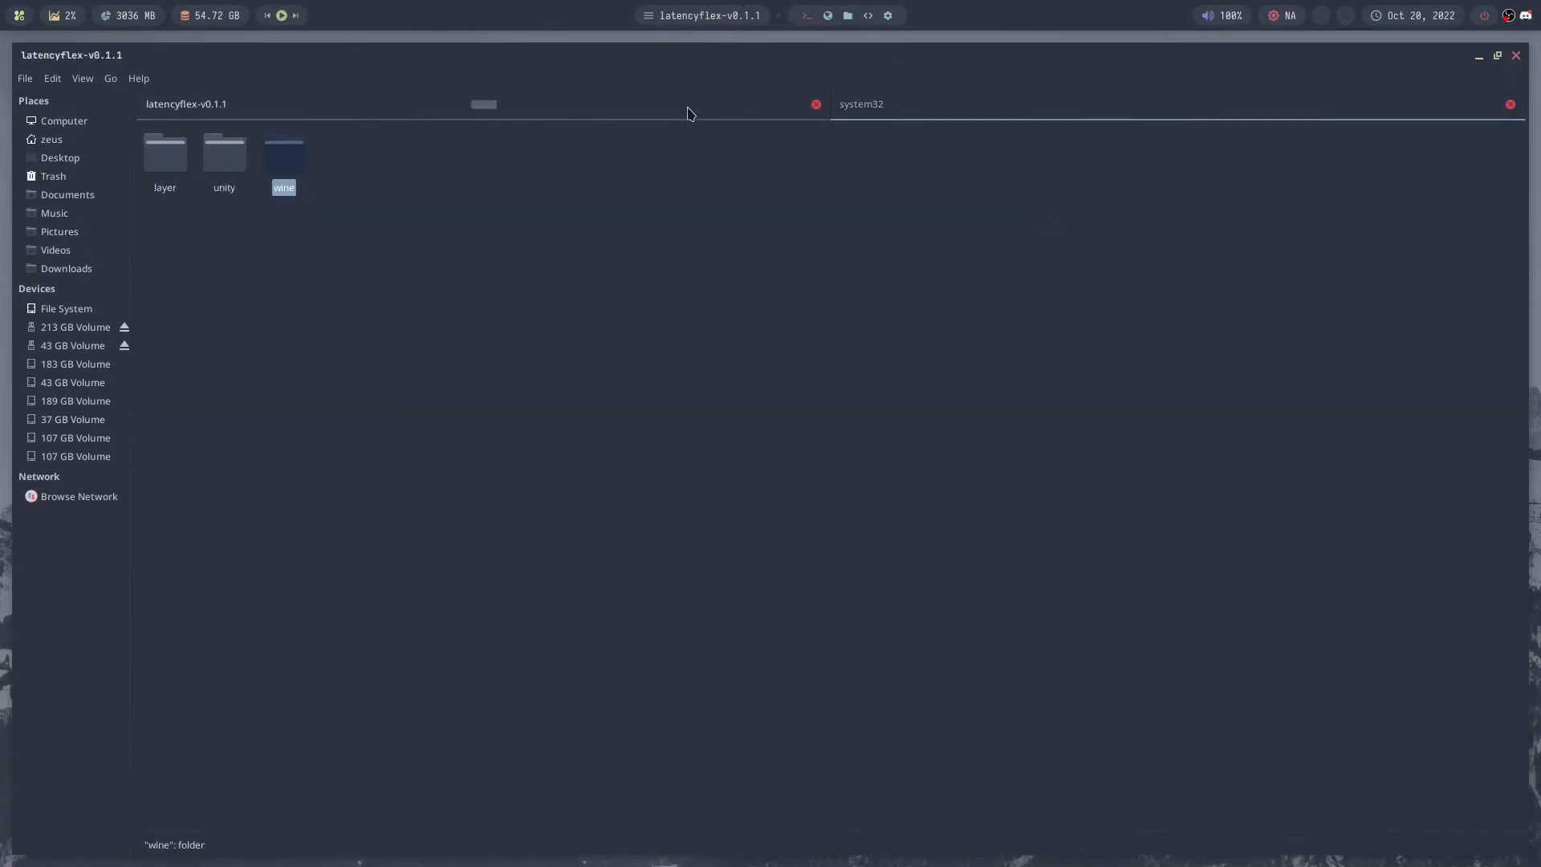
double_click(291, 187)
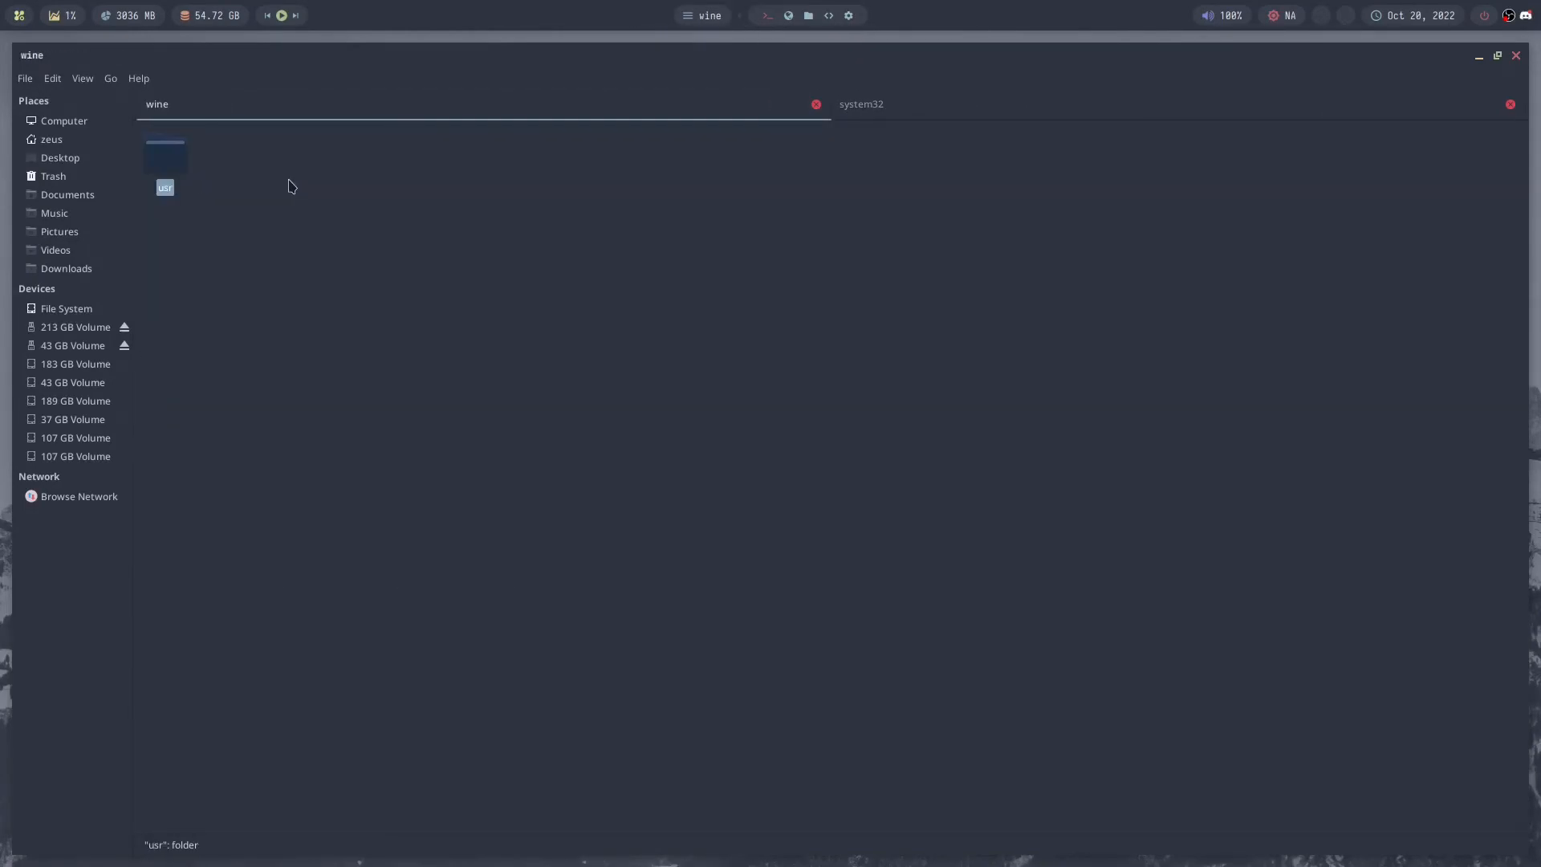
double_click(157, 169)
double_click(258, 170)
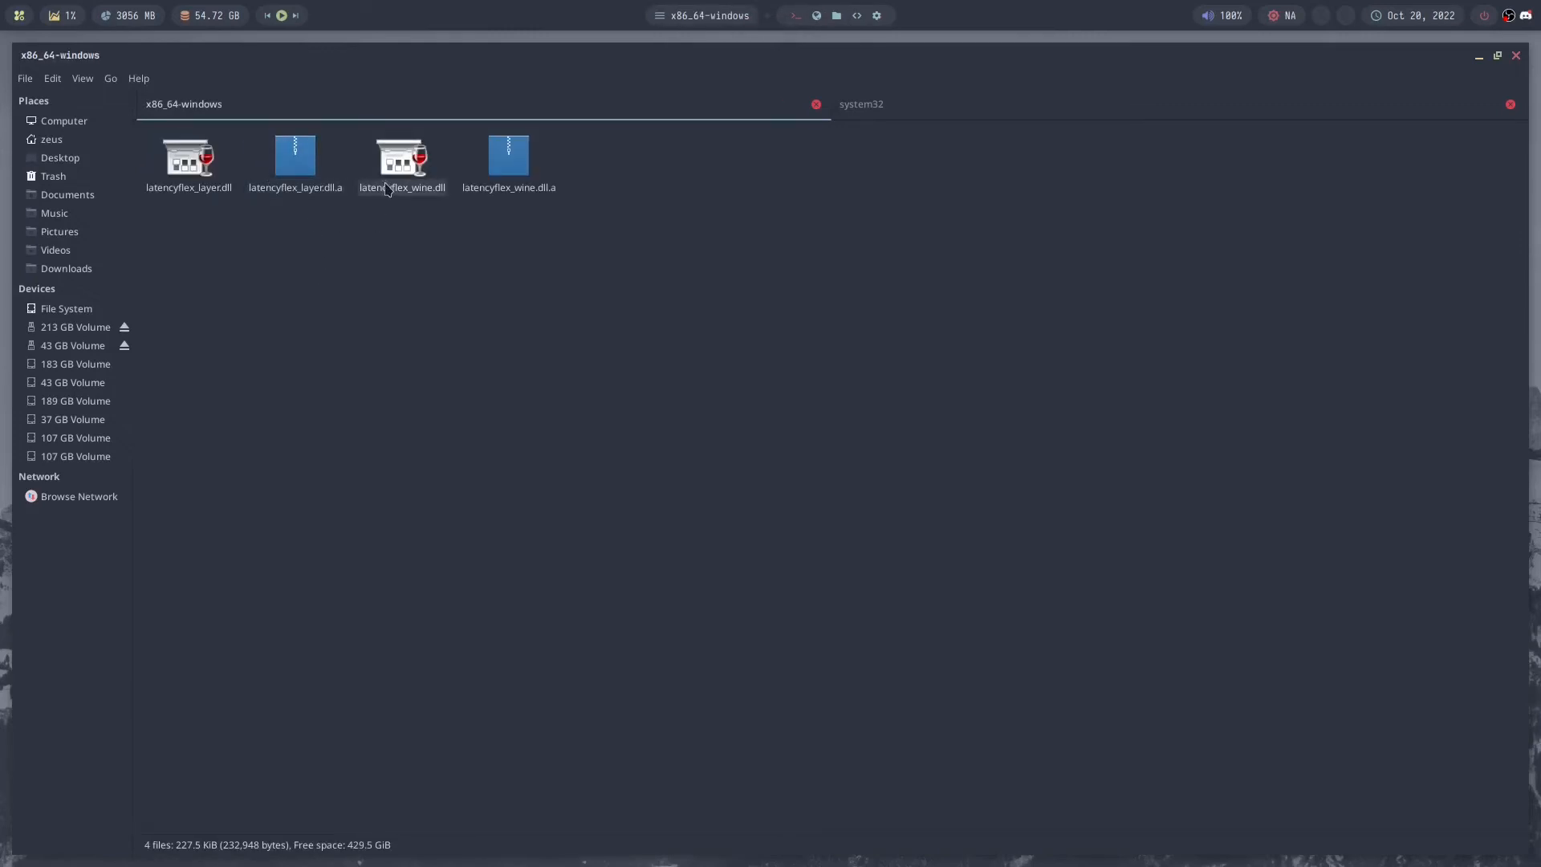
- Try to copy latencyflex_layer.dll and latencyflex_wine.dll into the Overwatch 2 prefix's system32 folder, then return to the windows folder
click(386, 189)
ctrl+click(202, 171)
right_click(176, 189)
click(351, 277)
click(988, 138)
click(1002, 108)
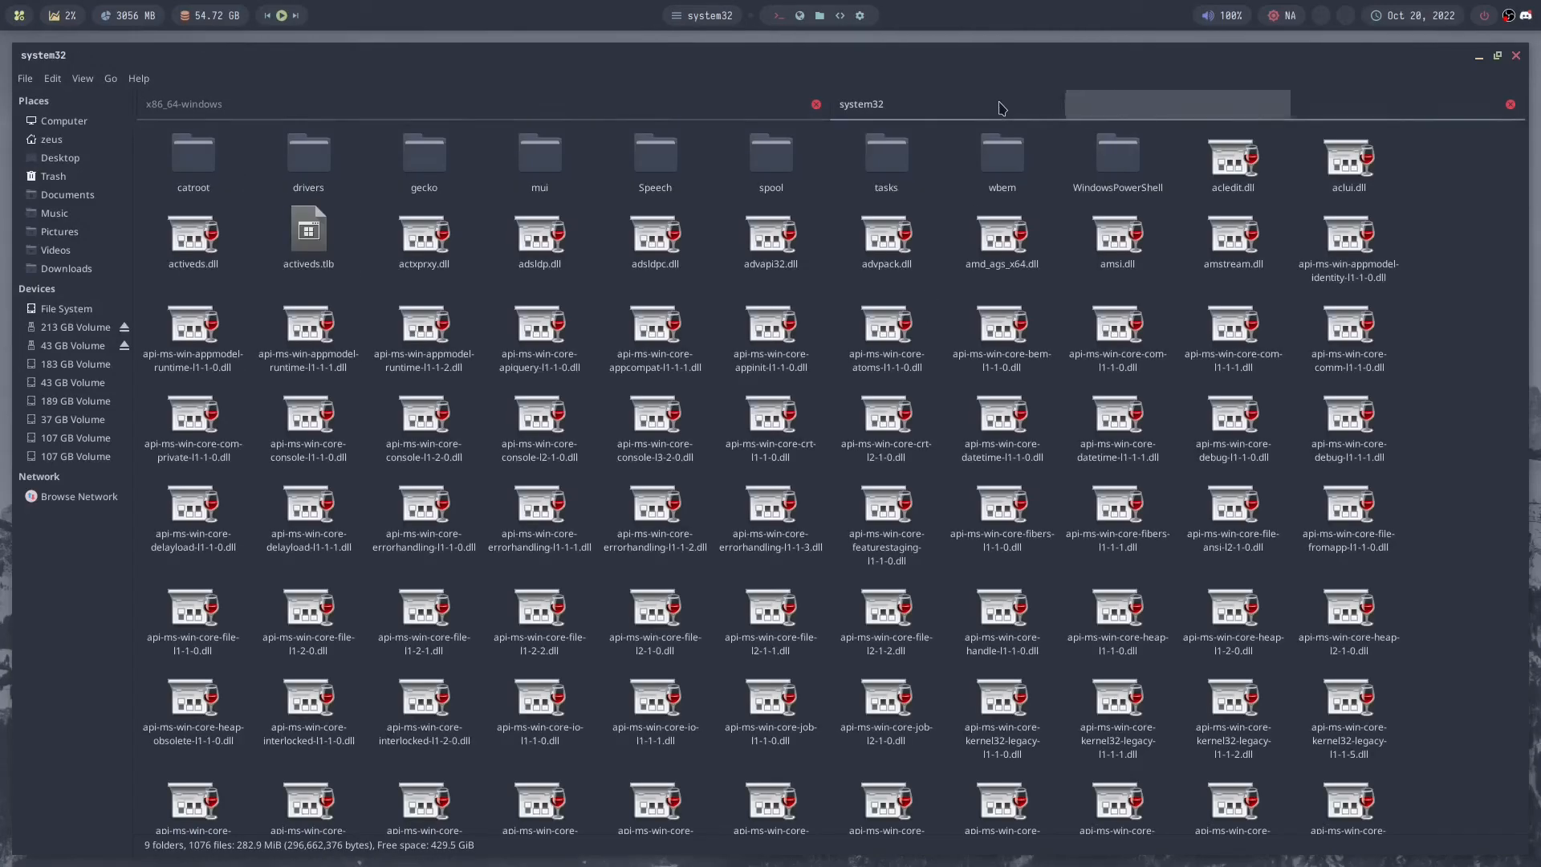
right_click(952, 255)
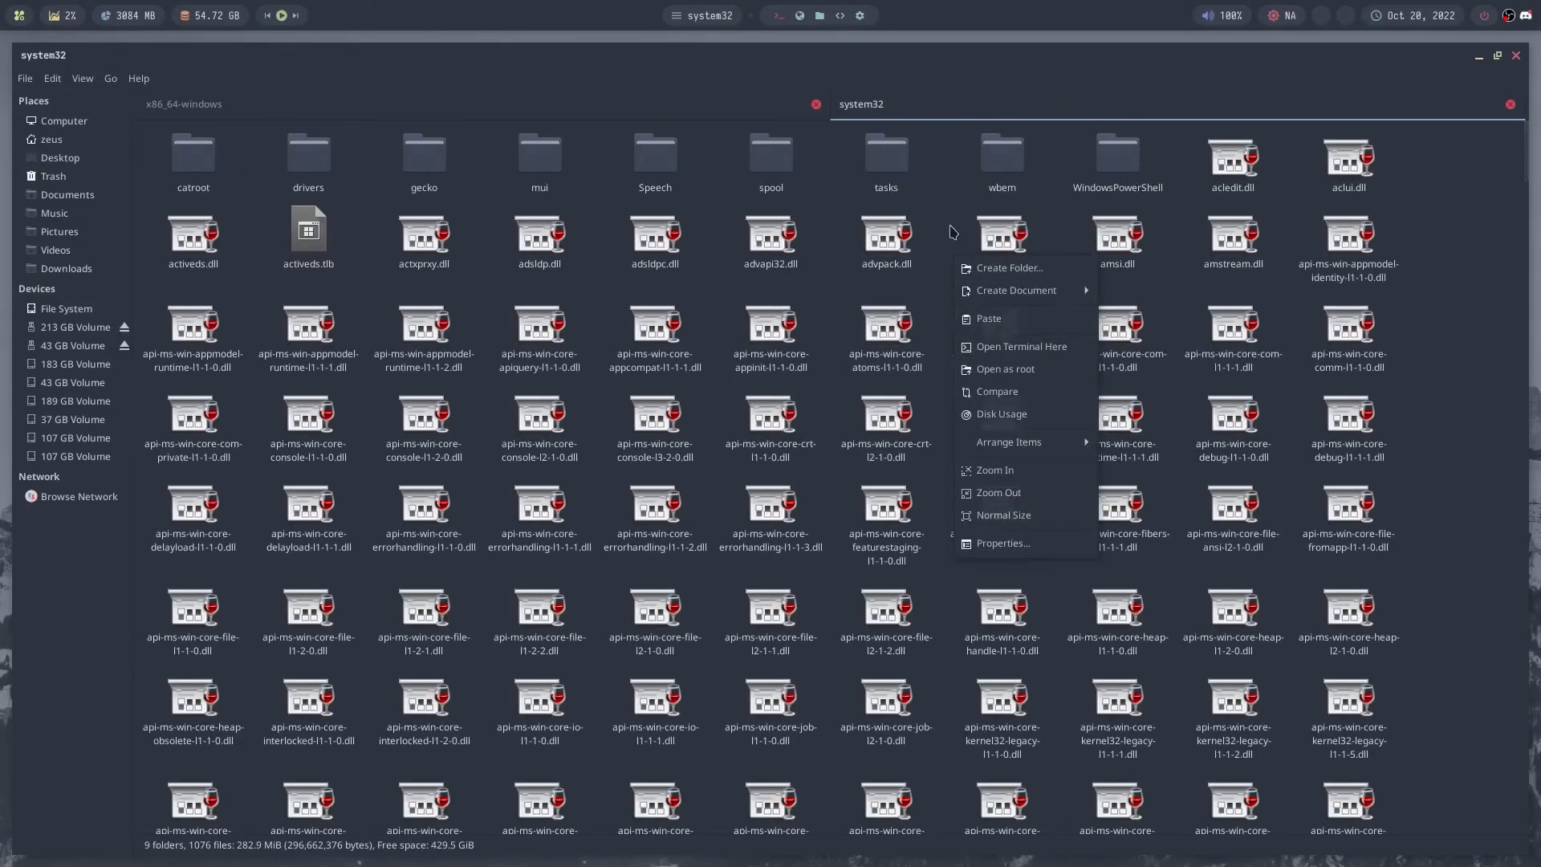
click(951, 227)
key(BackSpace)
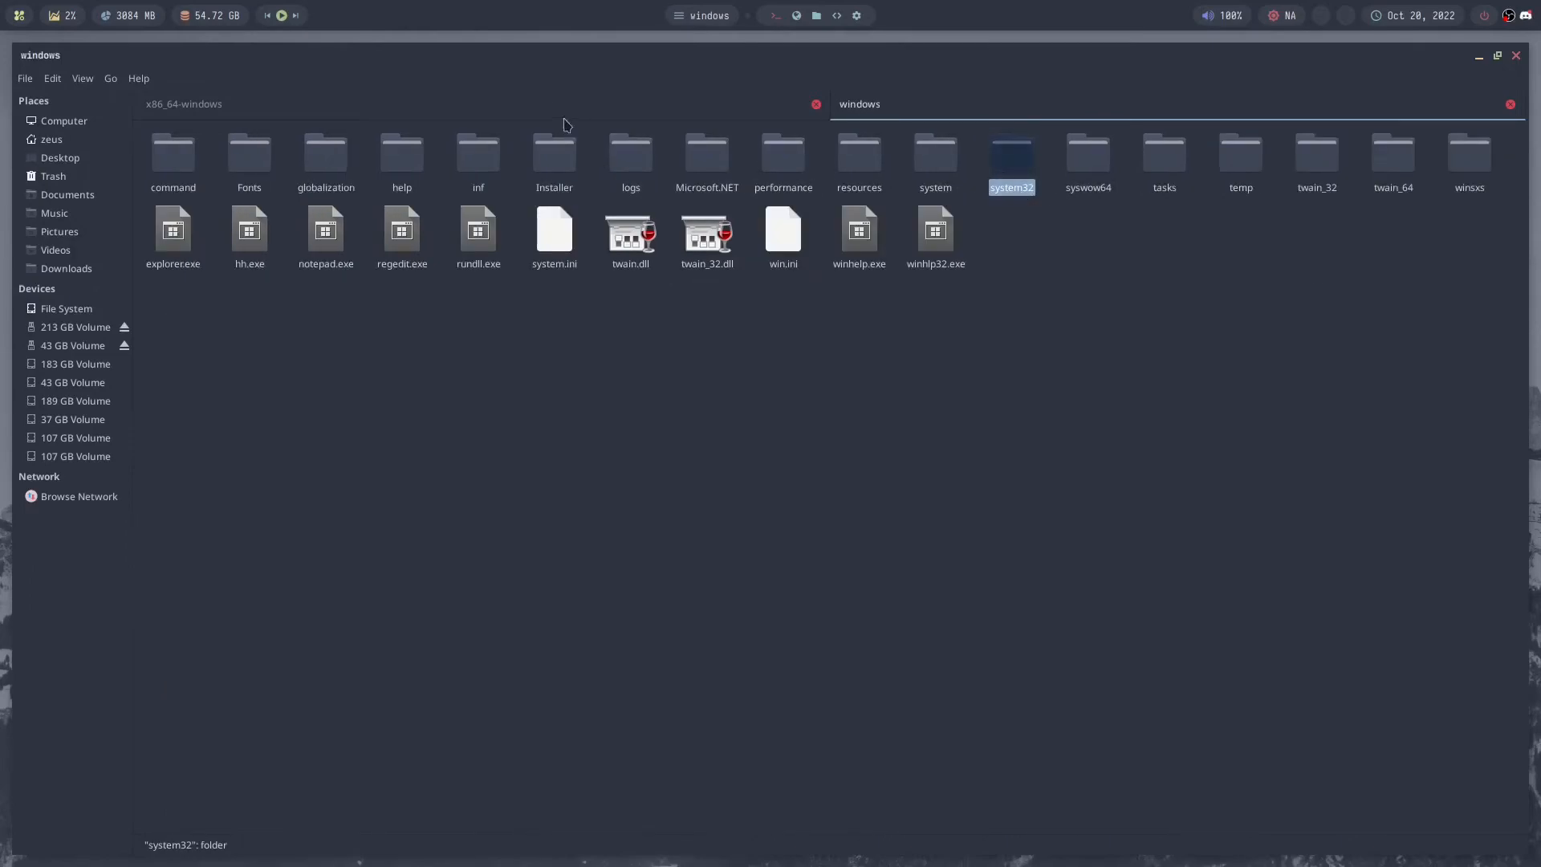
- Close the file manager window with all its tabs and the Firefox window showing the LatencyFleX release
click(545, 104)
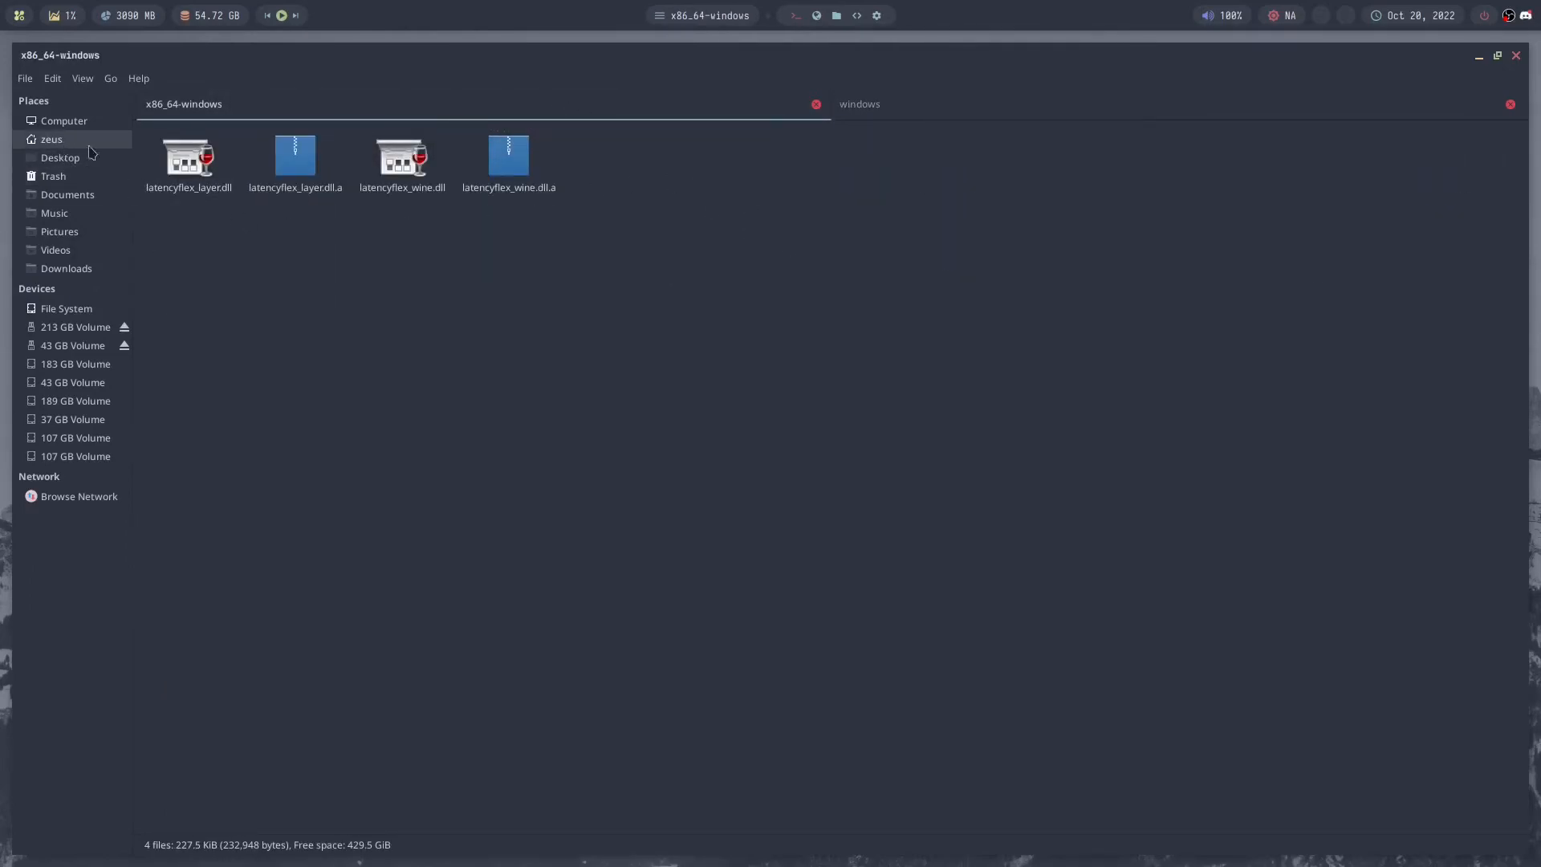
click(1517, 56)
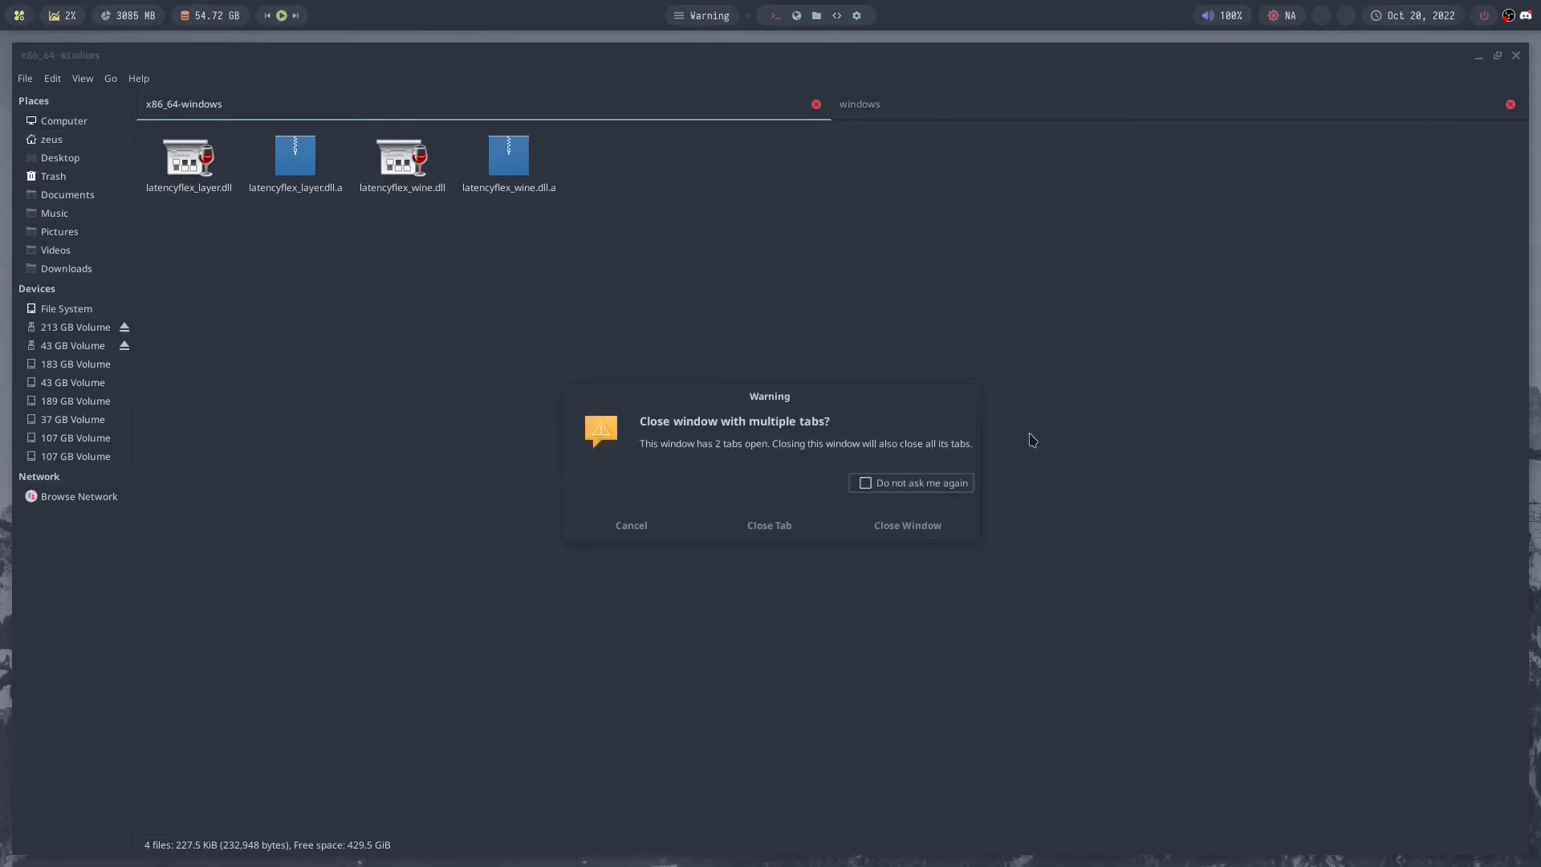
click(844, 527)
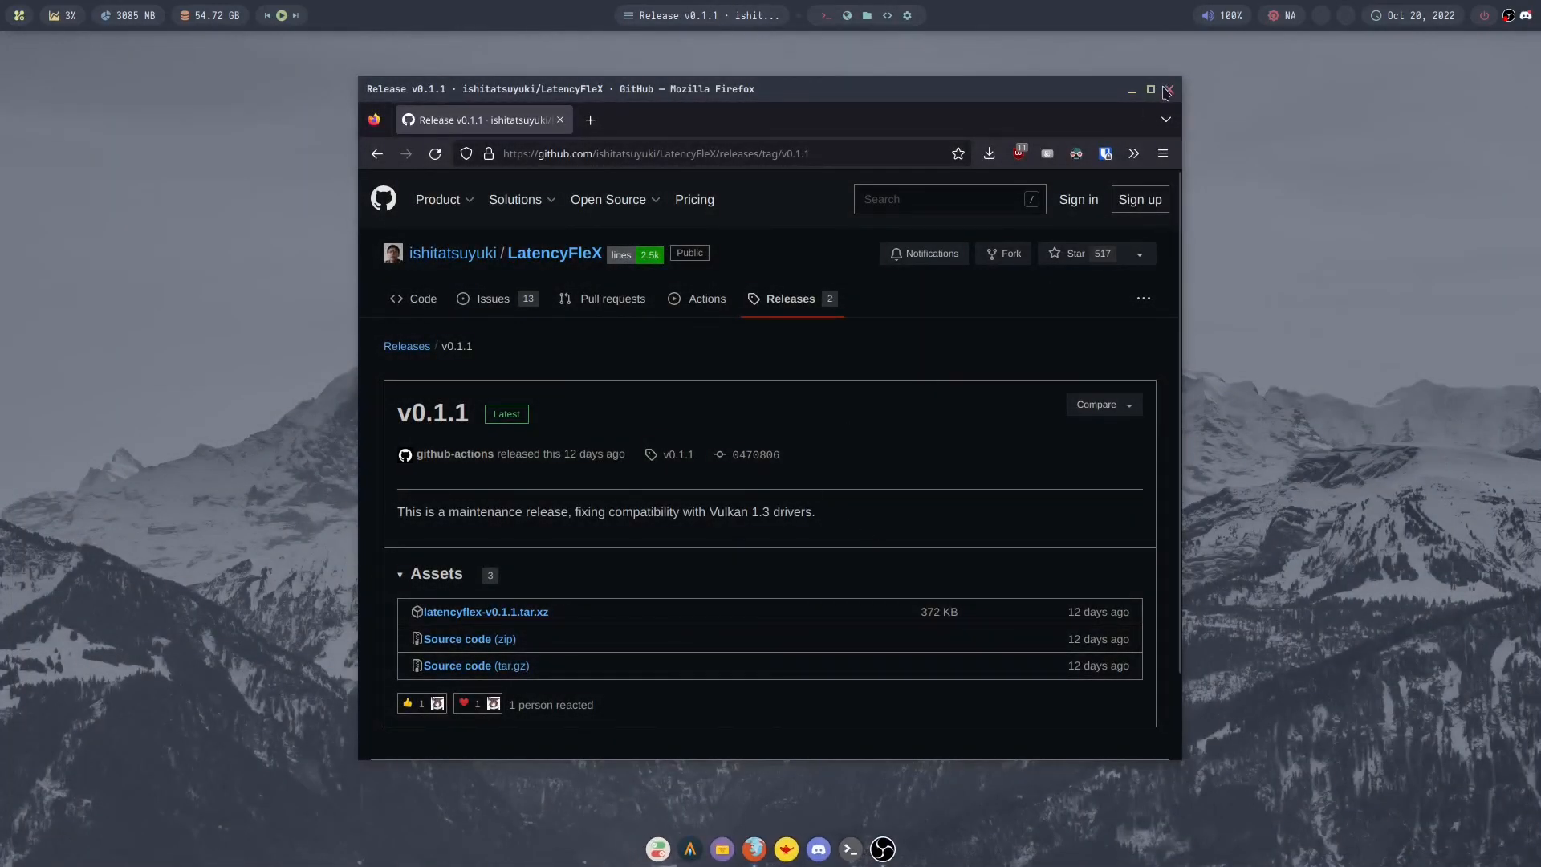
click(1168, 90)
- Open Lutris, launch its Overwatch 2 entry and start the game from Battle.net
key(super)
text(lut)
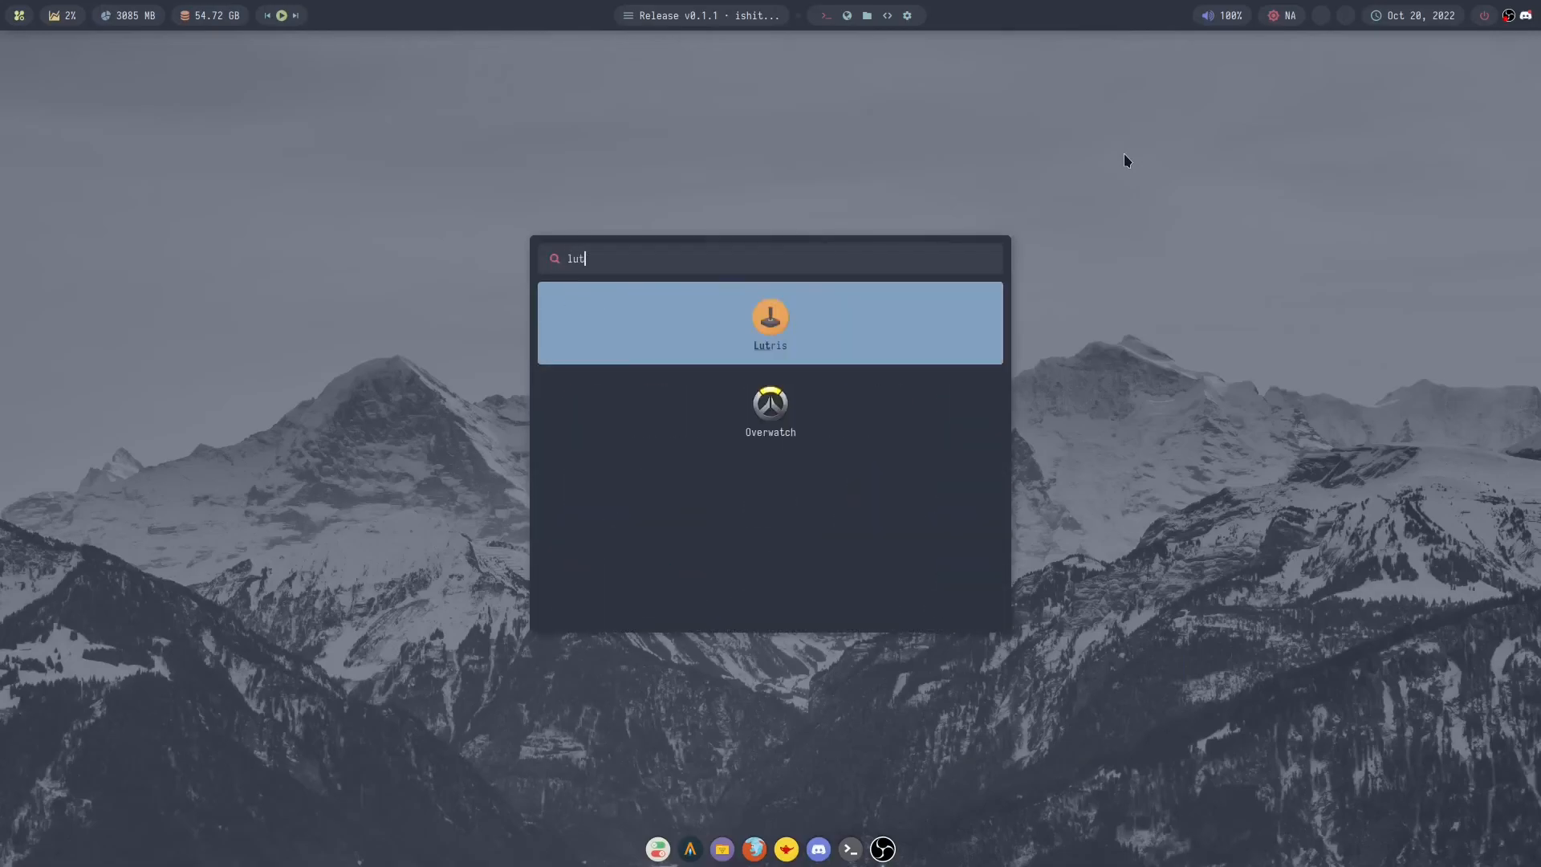
key(Return)
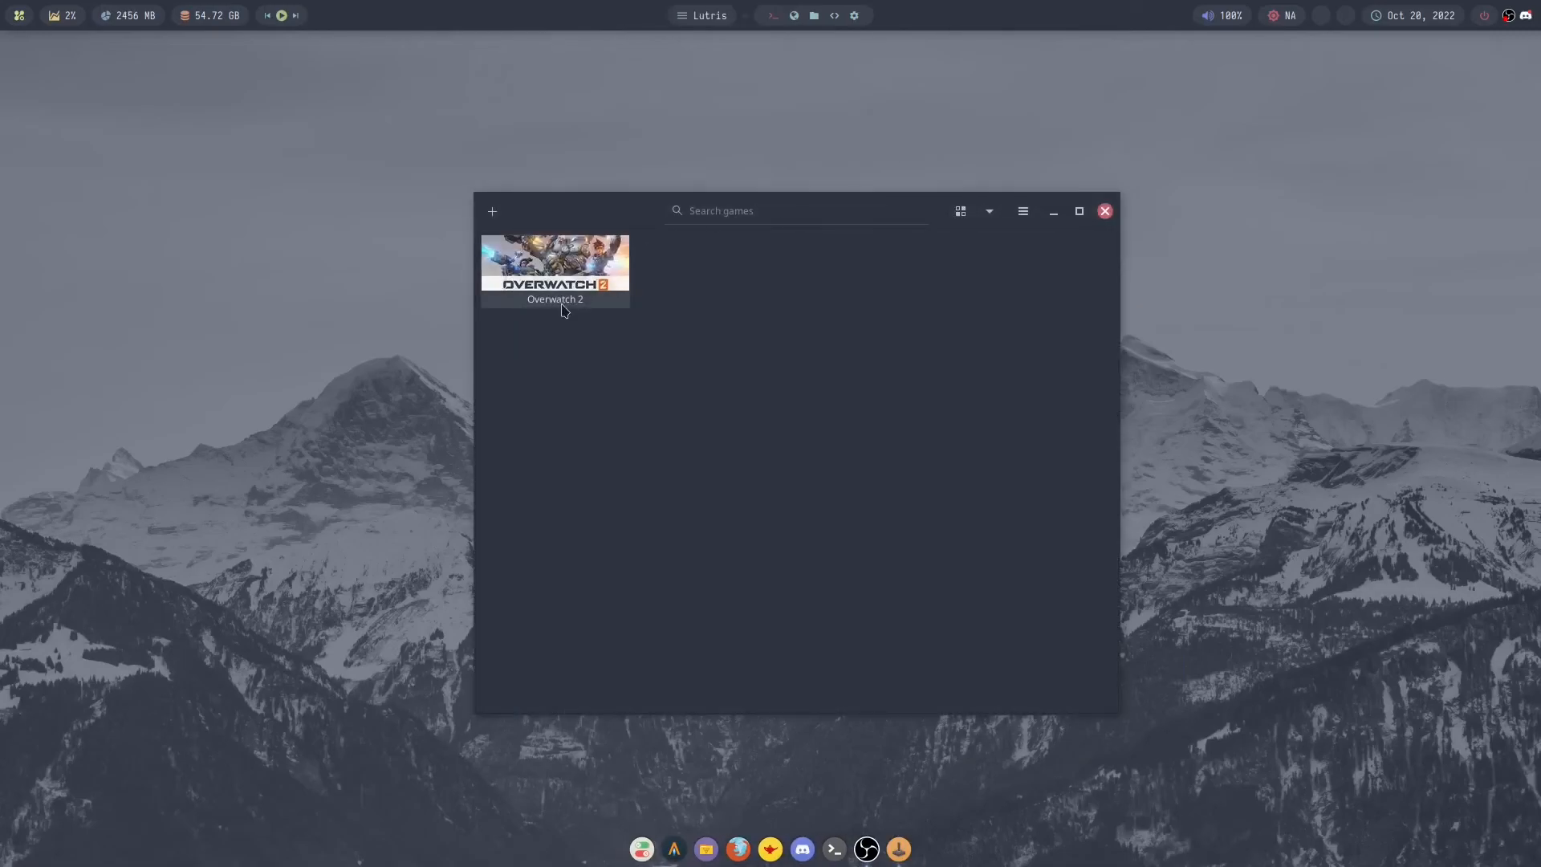
click(562, 293)
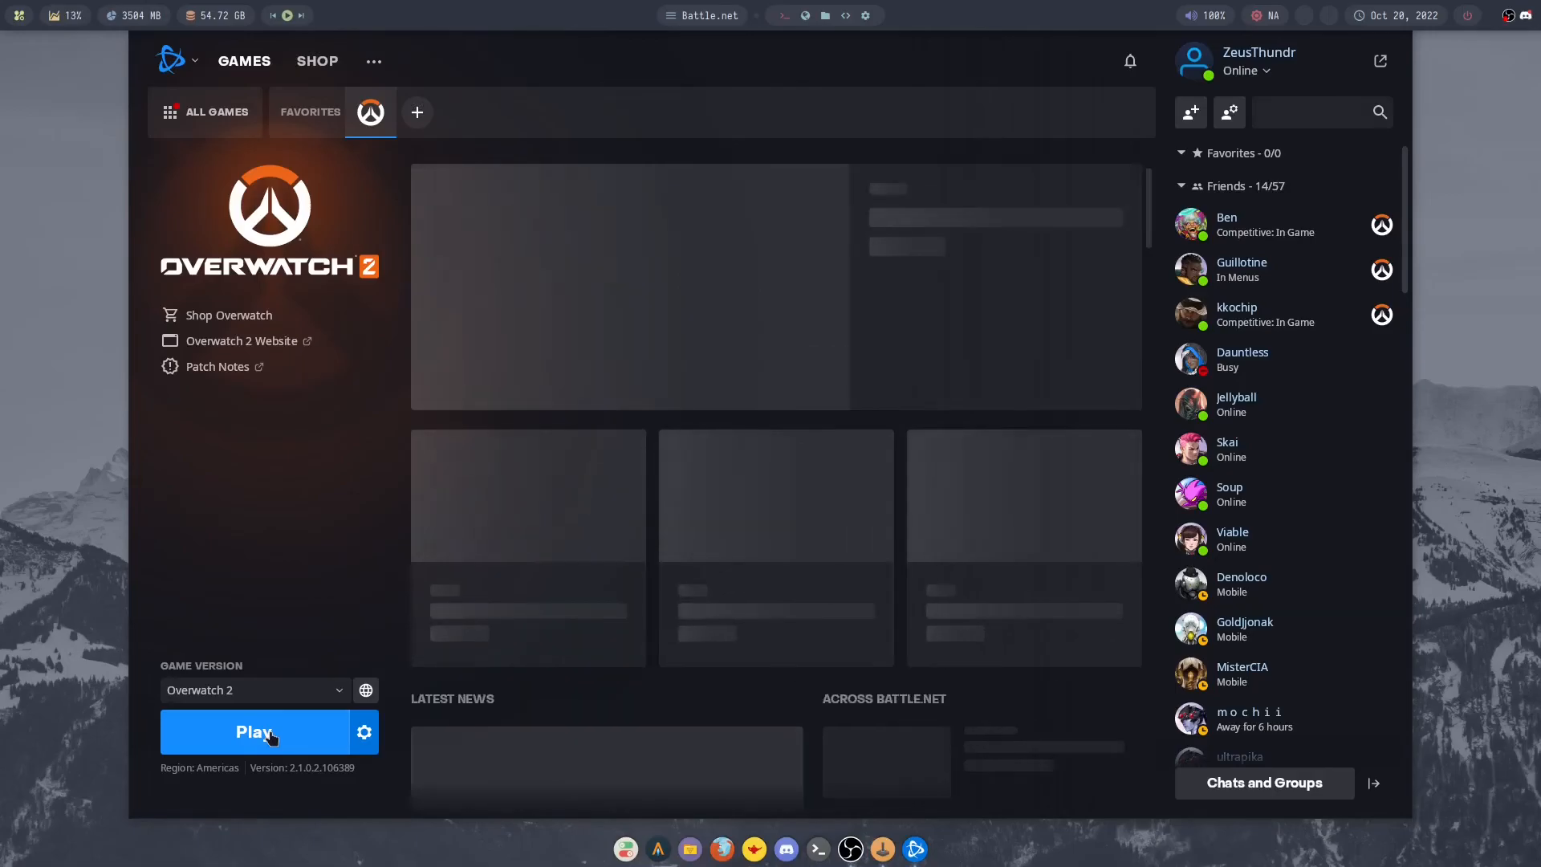
click(272, 736)
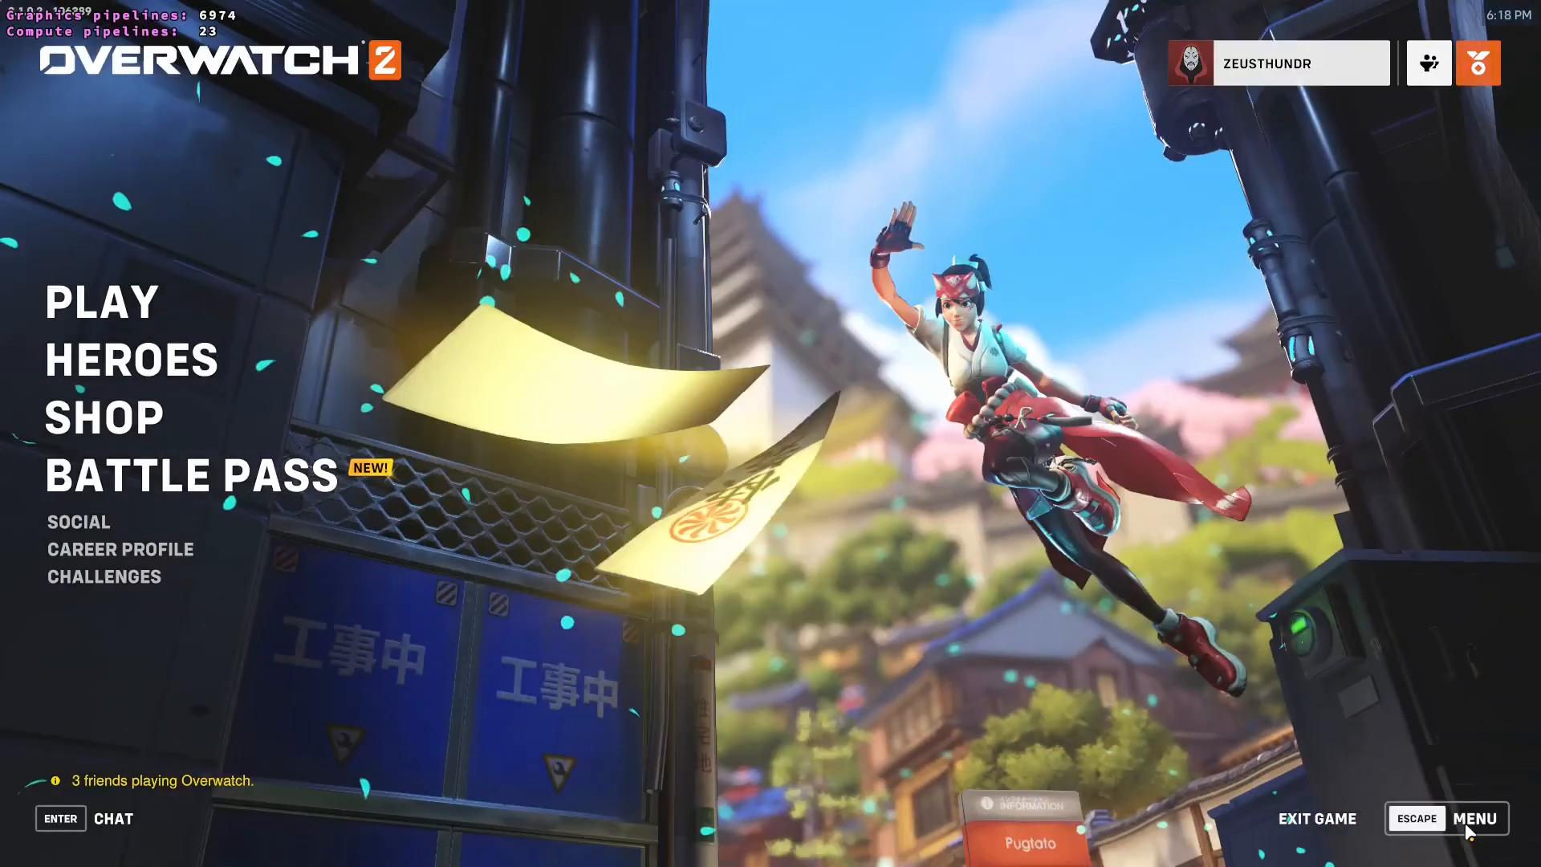
- Check the NVIDIA Reflex setting in the game's video options and return to the main menu
click(1466, 821)
click(899, 442)
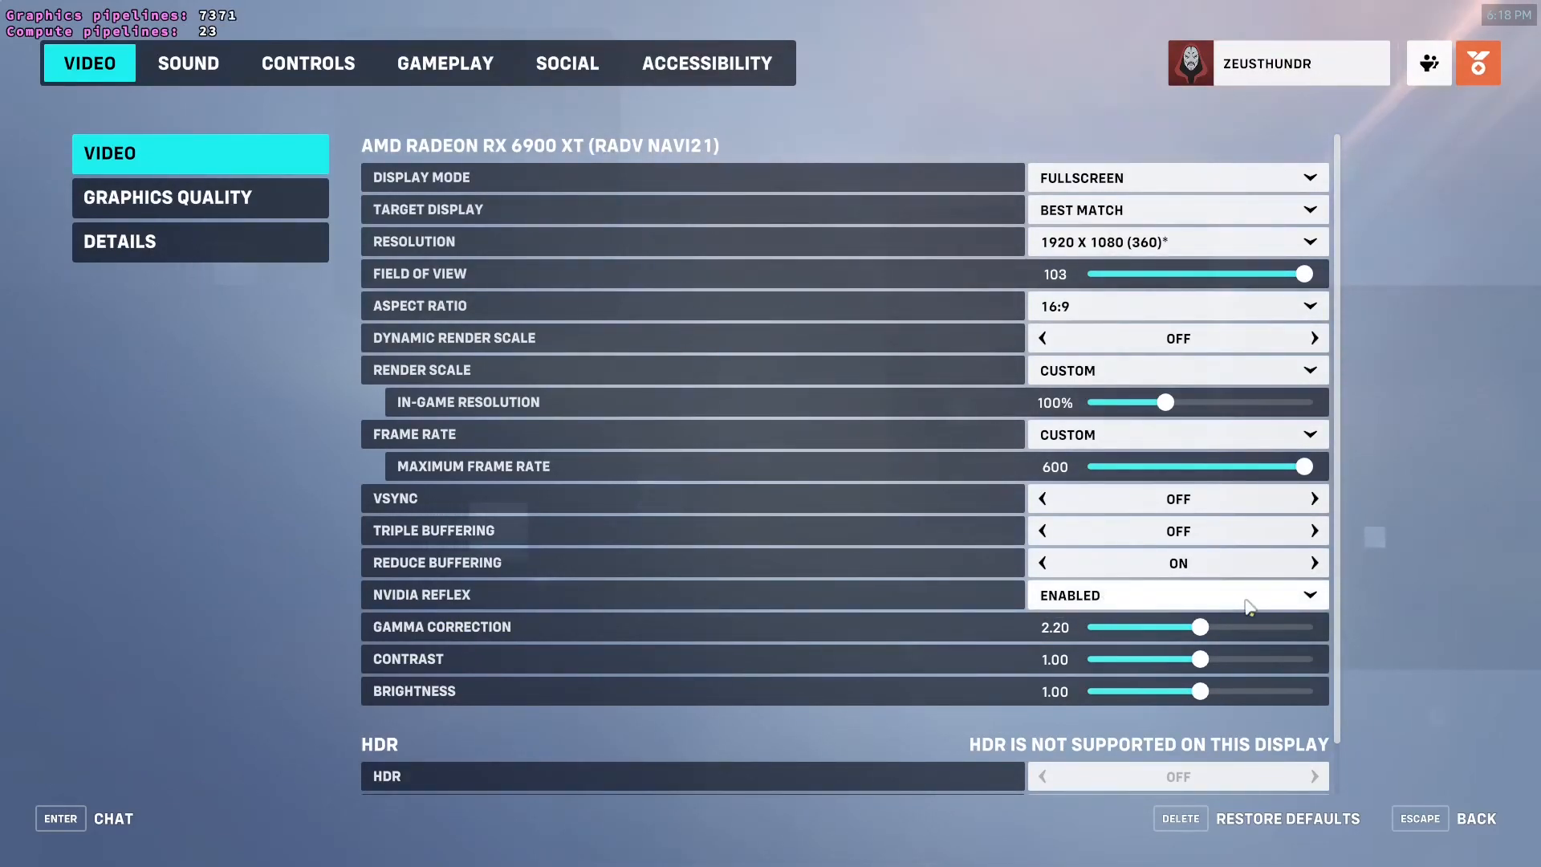
click(1464, 822)
key(Escape)
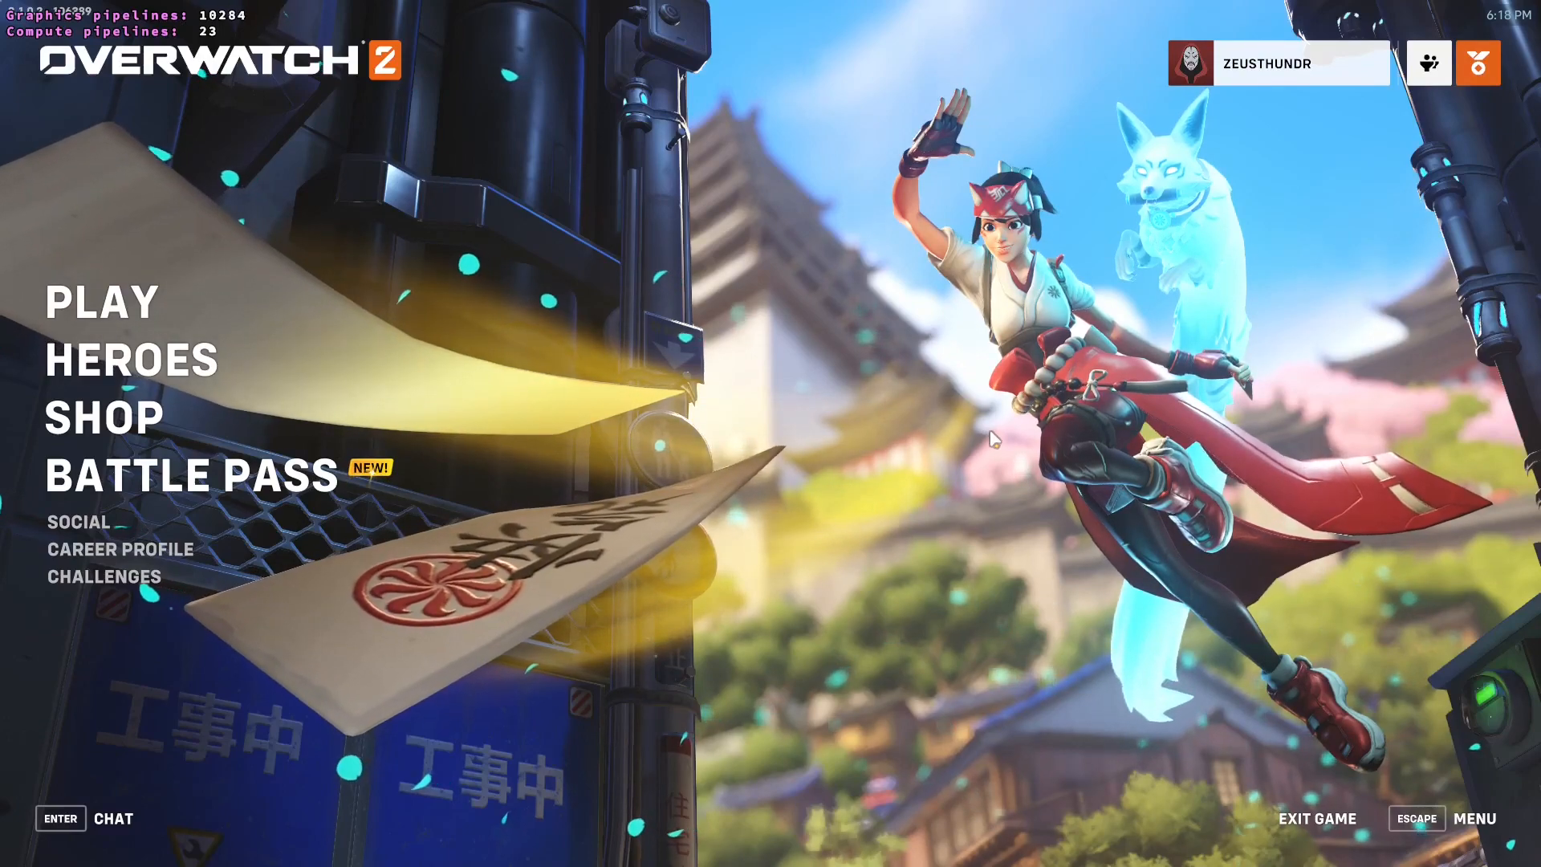
- Exit Overwatch 2
click(1320, 820)
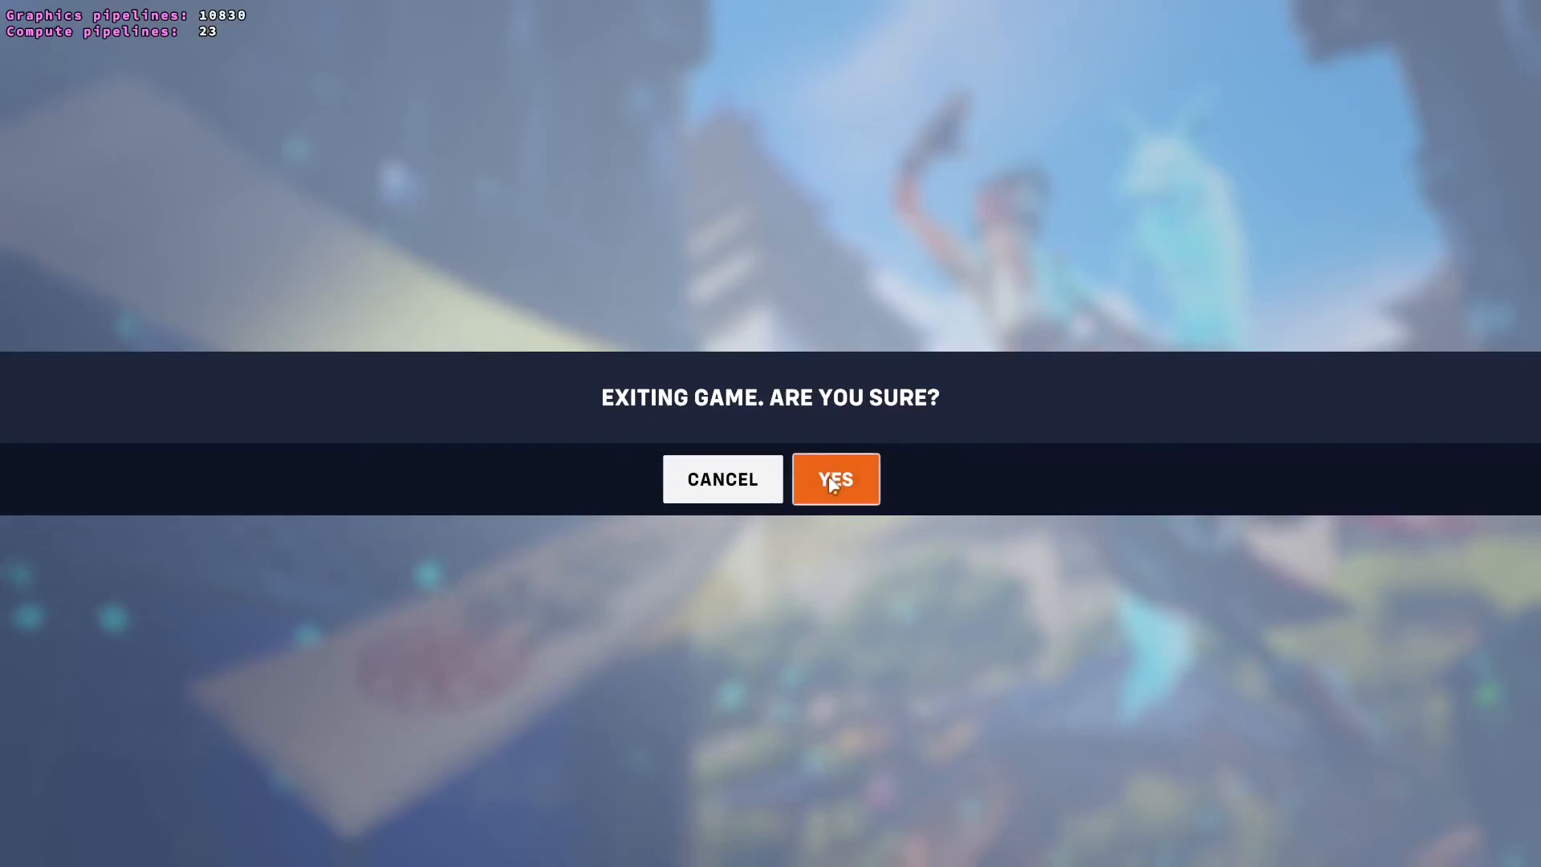